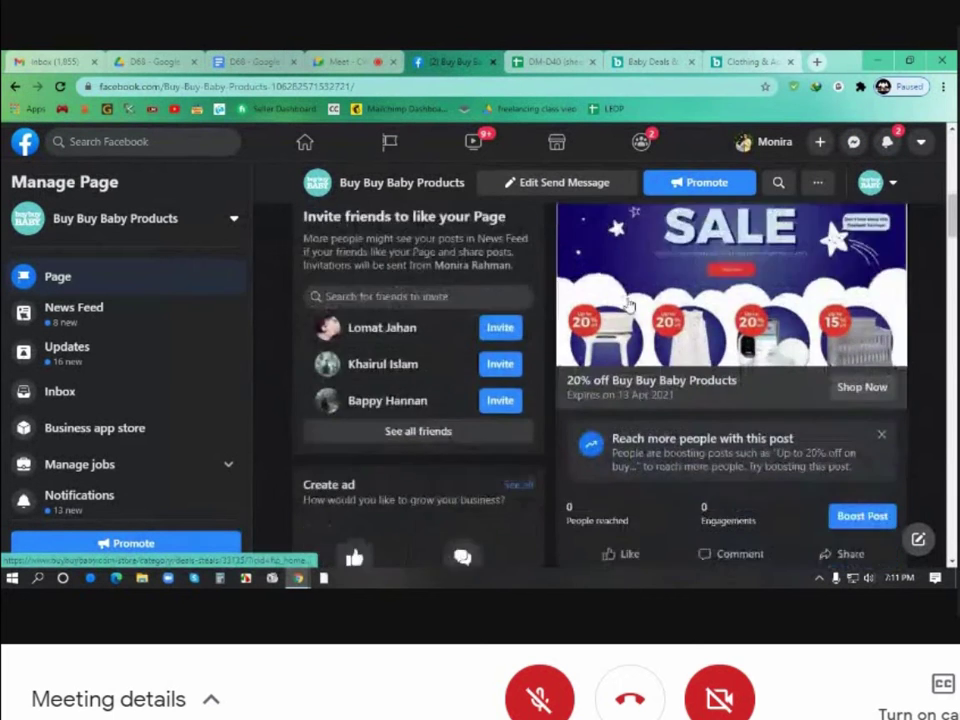
# Close the Baby Deals and clothing store tabs, leaving the Buy Buy Baby Products page header showing
pyautogui.scroll(6, 628, 295)
pyautogui.scroll(2, 628, 297)
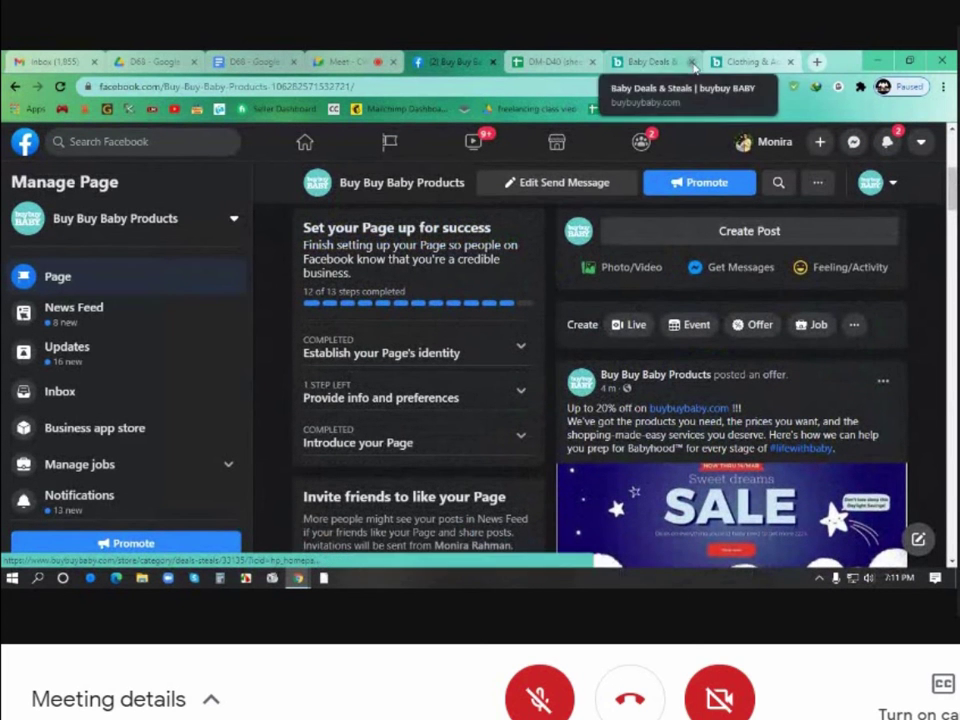
pyautogui.click(688, 62)
pyautogui.click(688, 62)
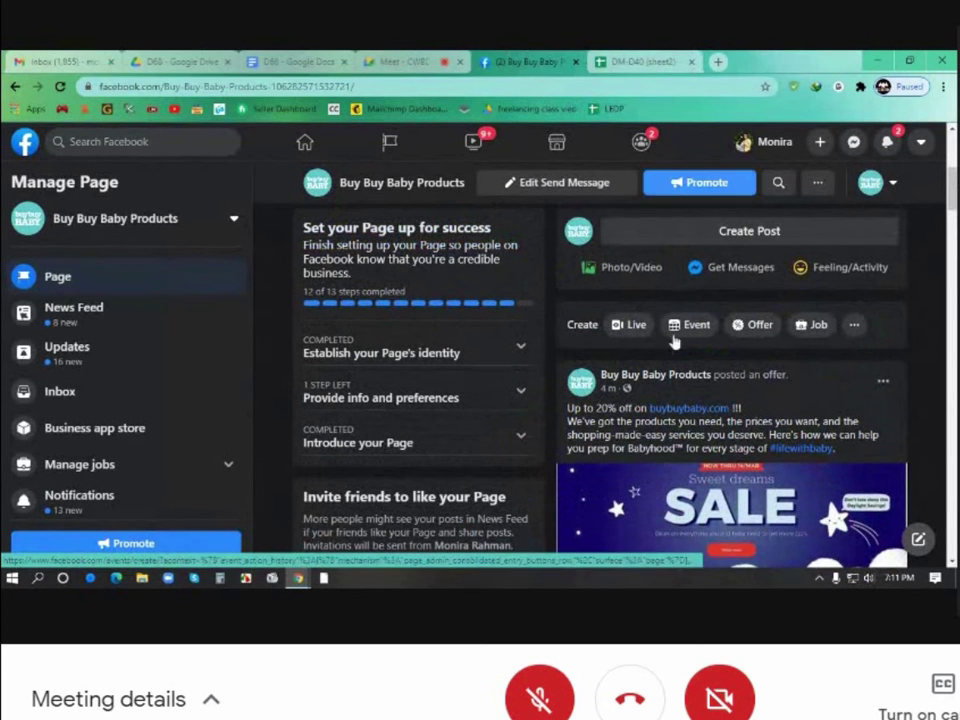
pyautogui.scroll(2, 681, 396)
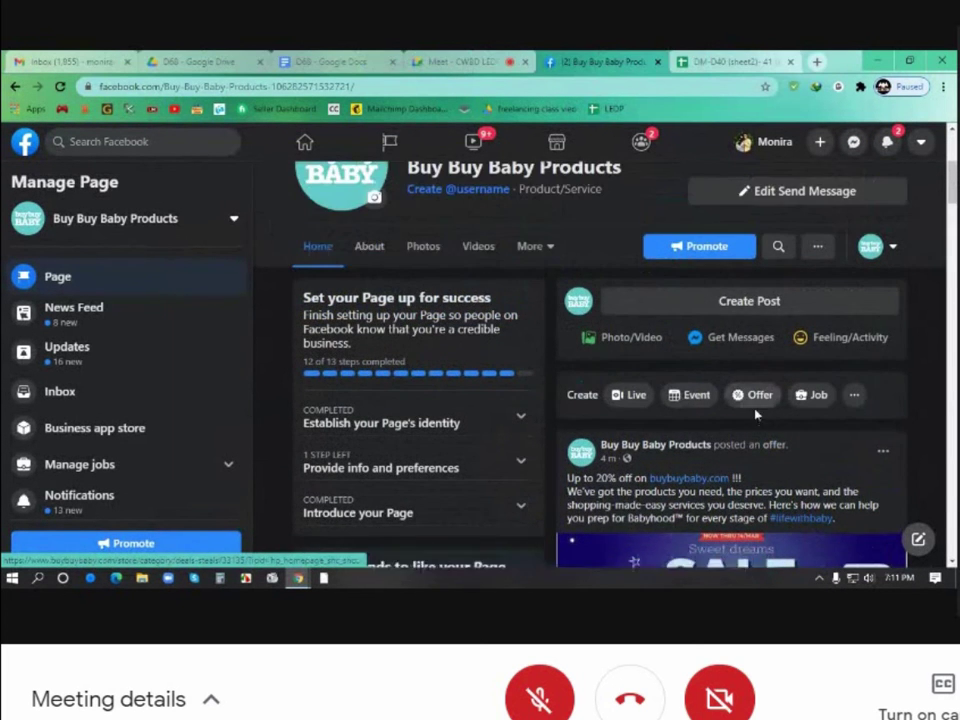
# Start a new job post for Buy Buy Baby Products and look over the empty form and preview
pyautogui.click(813, 396)
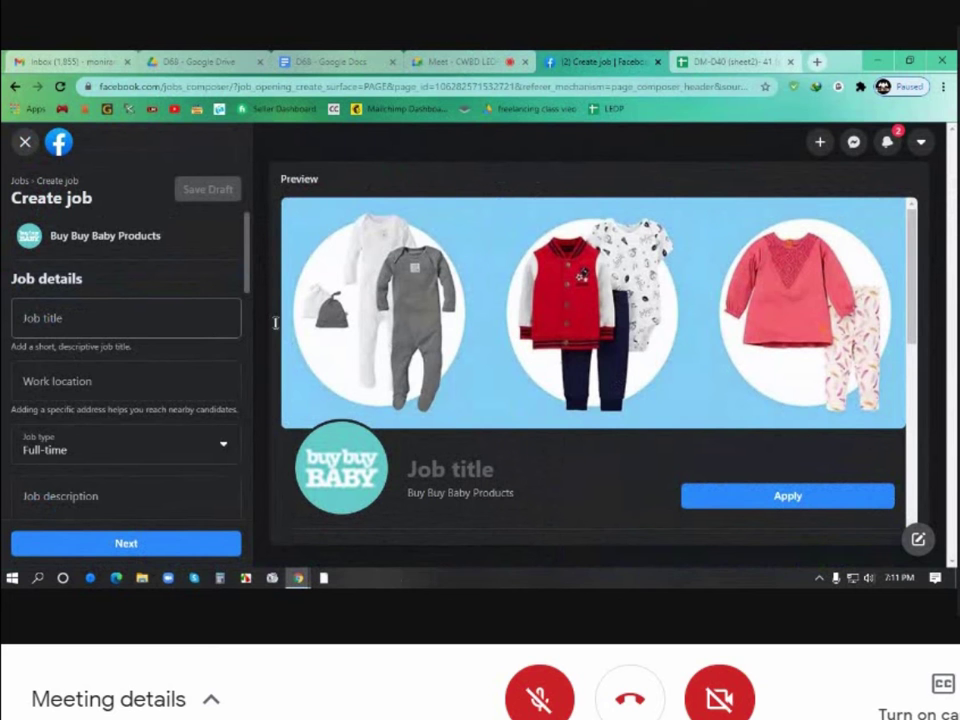
pyautogui.moveTo(324, 185); pyautogui.dragTo(281, 186)
pyautogui.click(333, 202)
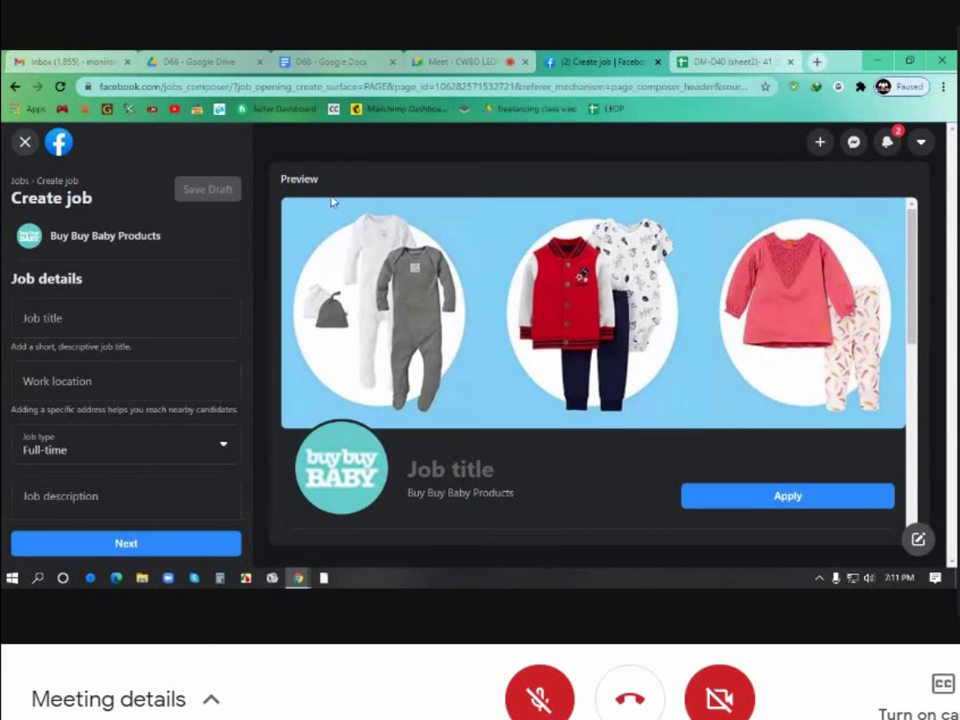
pyautogui.scroll(-6, 466, 320)
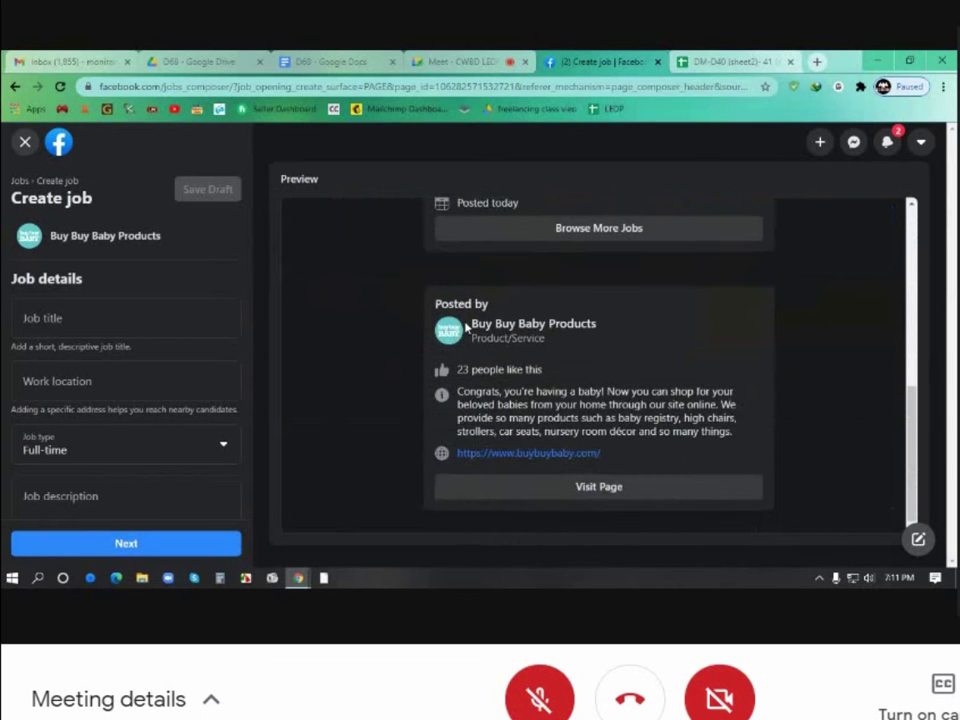
pyautogui.scroll(6, 466, 326)
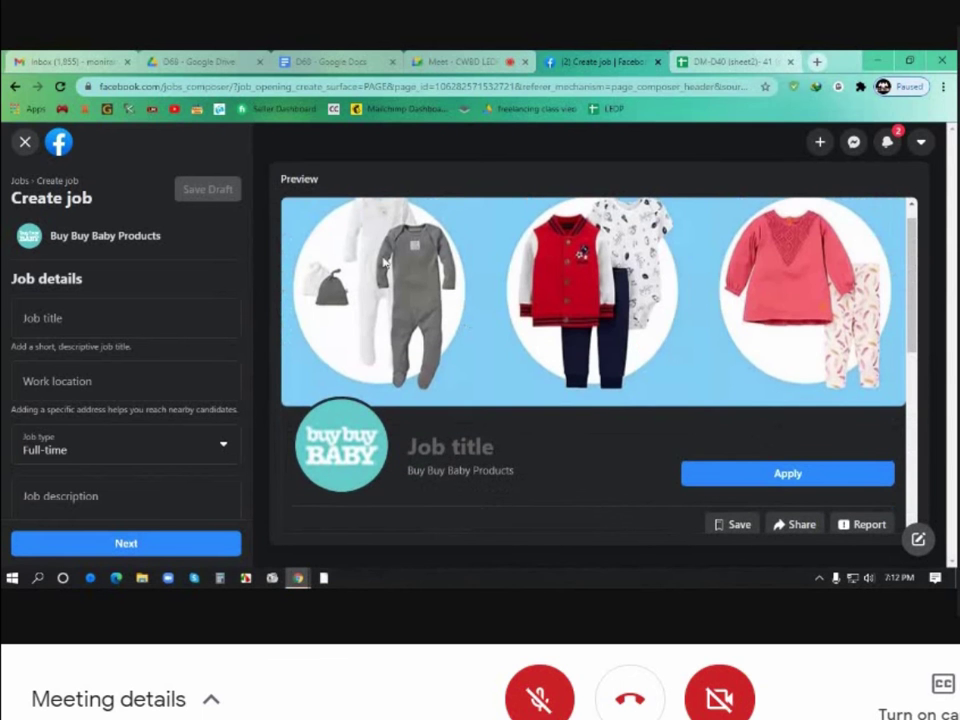
pyautogui.scroll(-6, 431, 321)
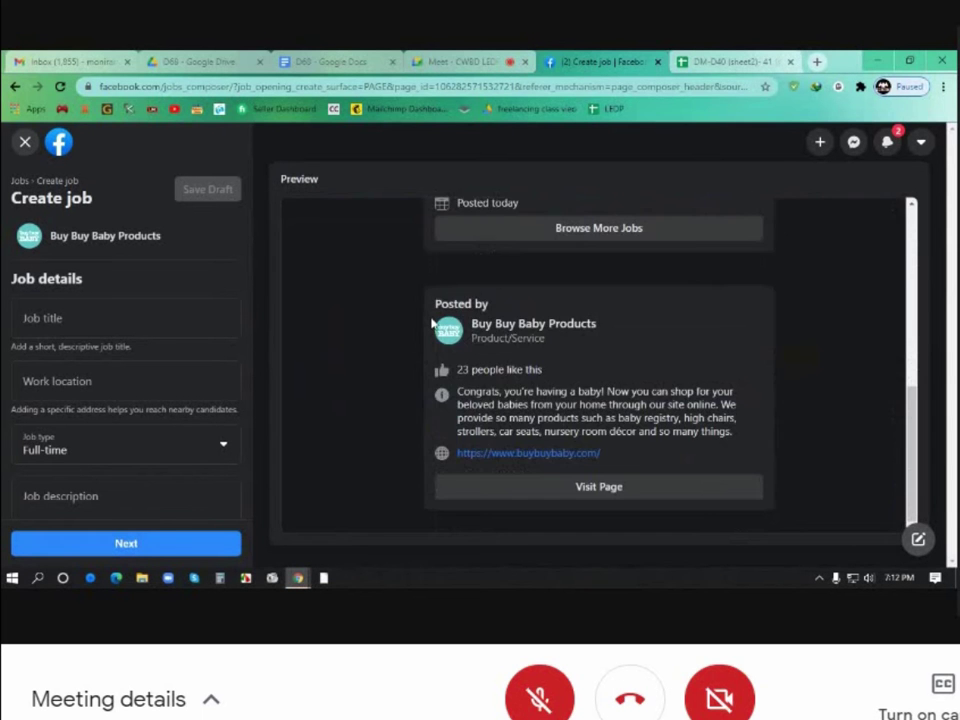
pyautogui.scroll(6, 431, 321)
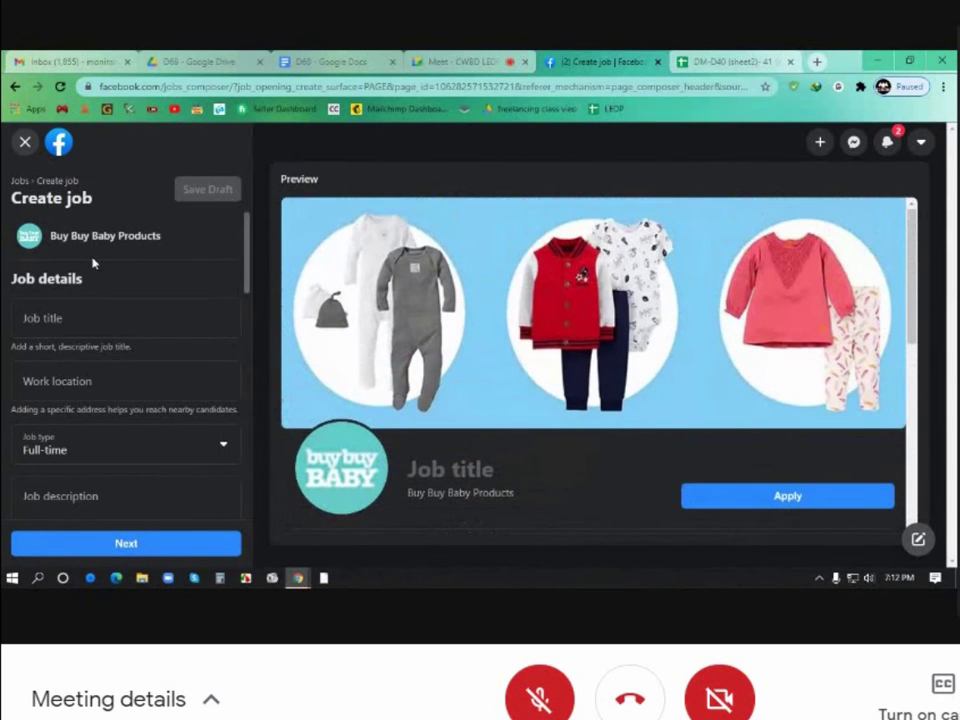
pyautogui.scroll(-5, 90, 260)
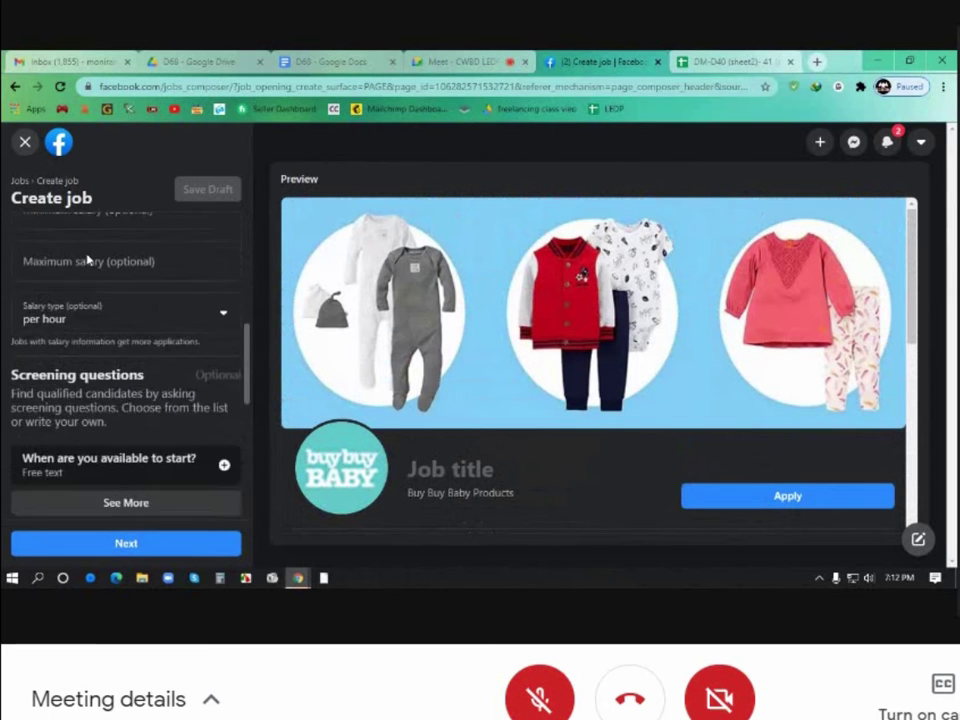
pyautogui.scroll(-5, 88, 260)
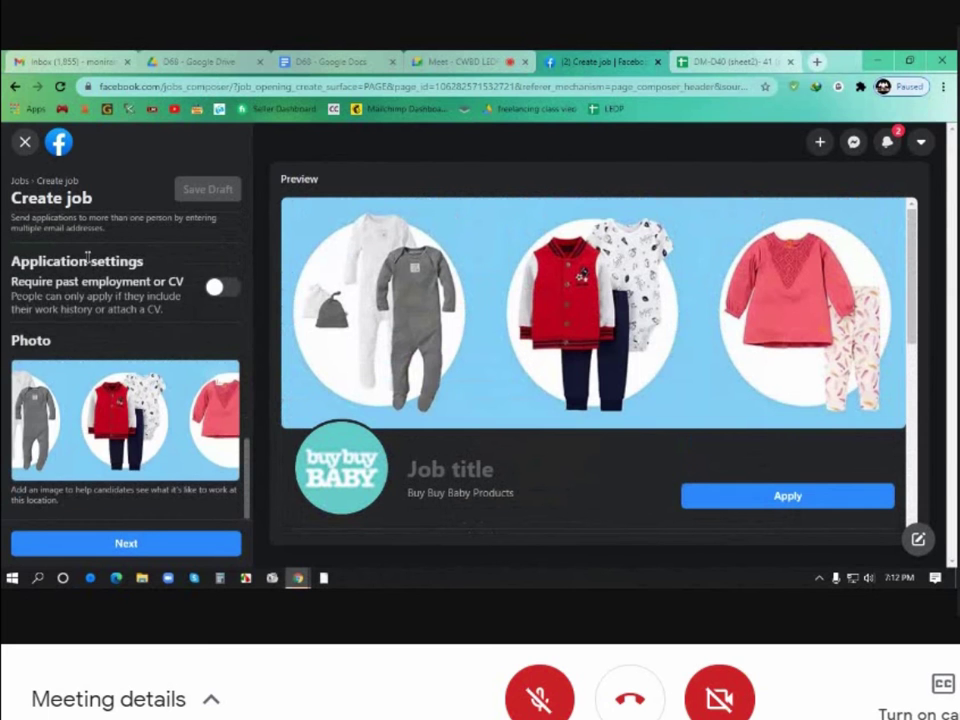
pyautogui.scroll(10, 120, 315)
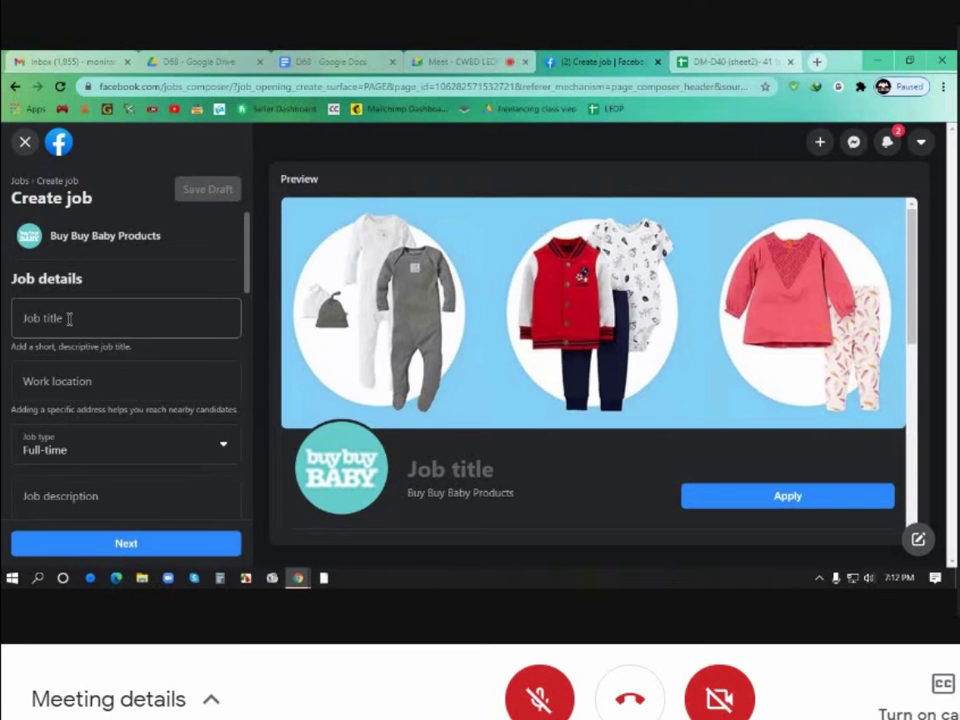
# Type 'Digital' as the job title and choose the Digital Marketing Manager suggestion
pyautogui.click(69, 318)
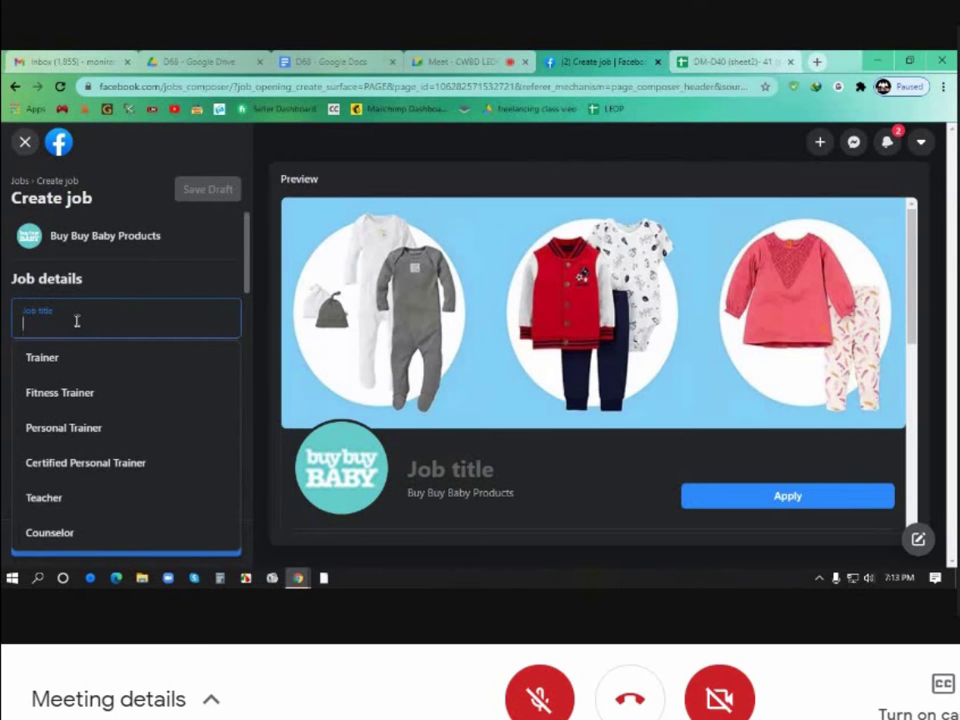
pyautogui.write('Digital')
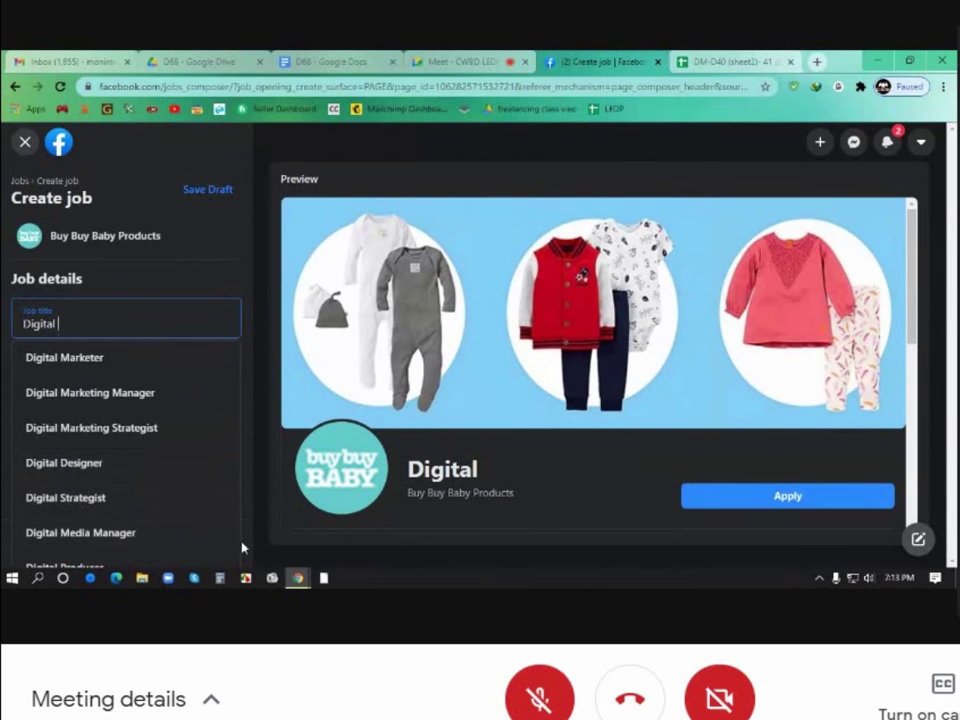
pyautogui.scroll(-2, 290, 520)
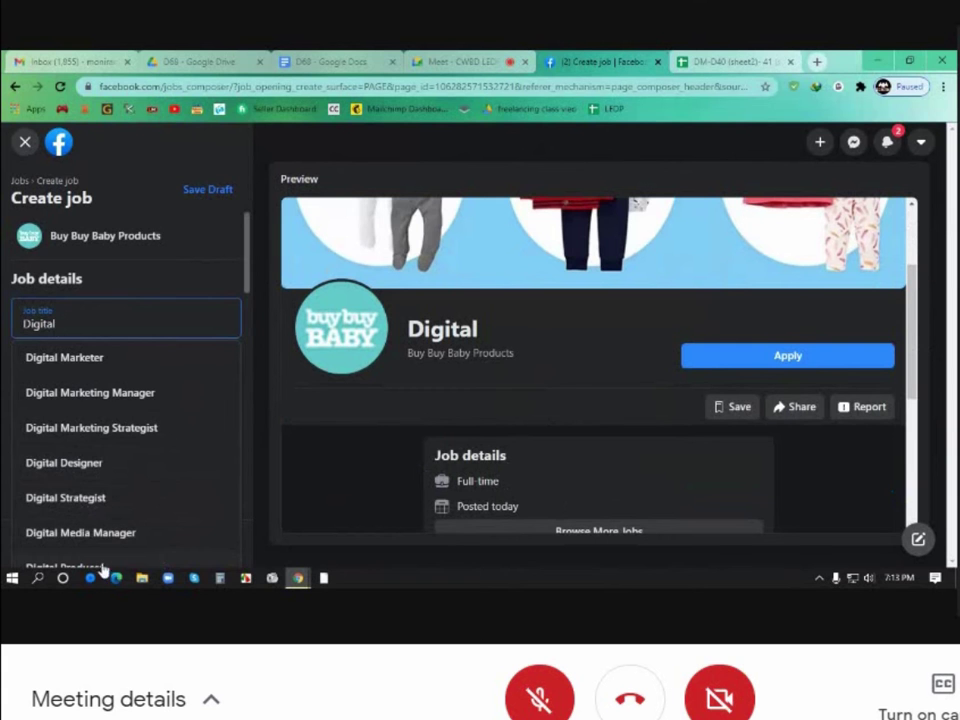
pyautogui.moveTo(249, 279); pyautogui.dragTo(246, 308)
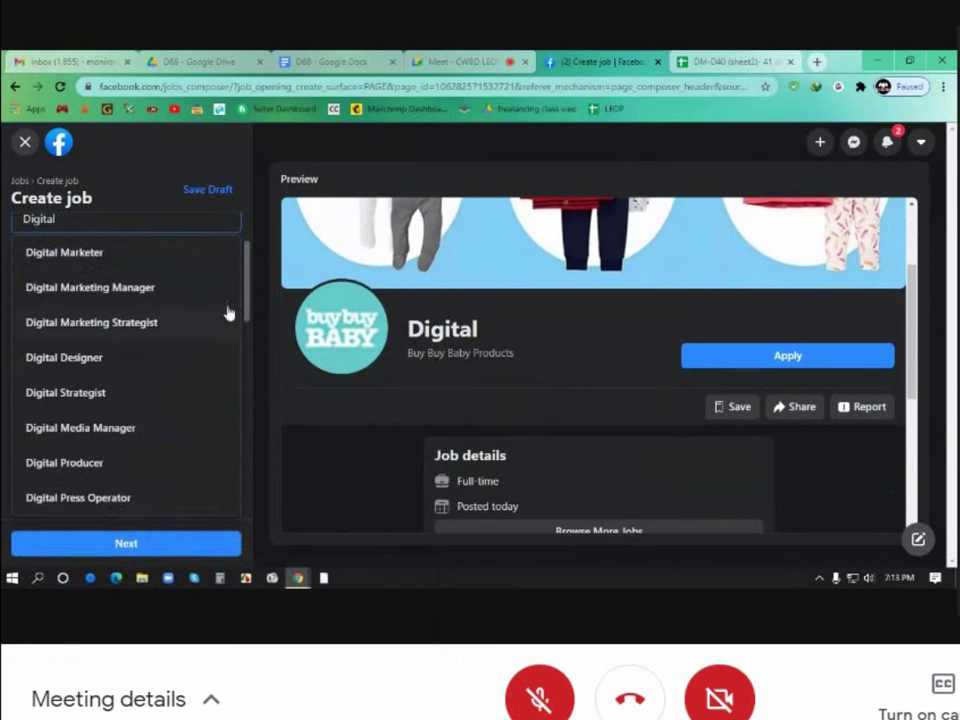
pyautogui.moveTo(246, 300); pyautogui.dragTo(246, 276)
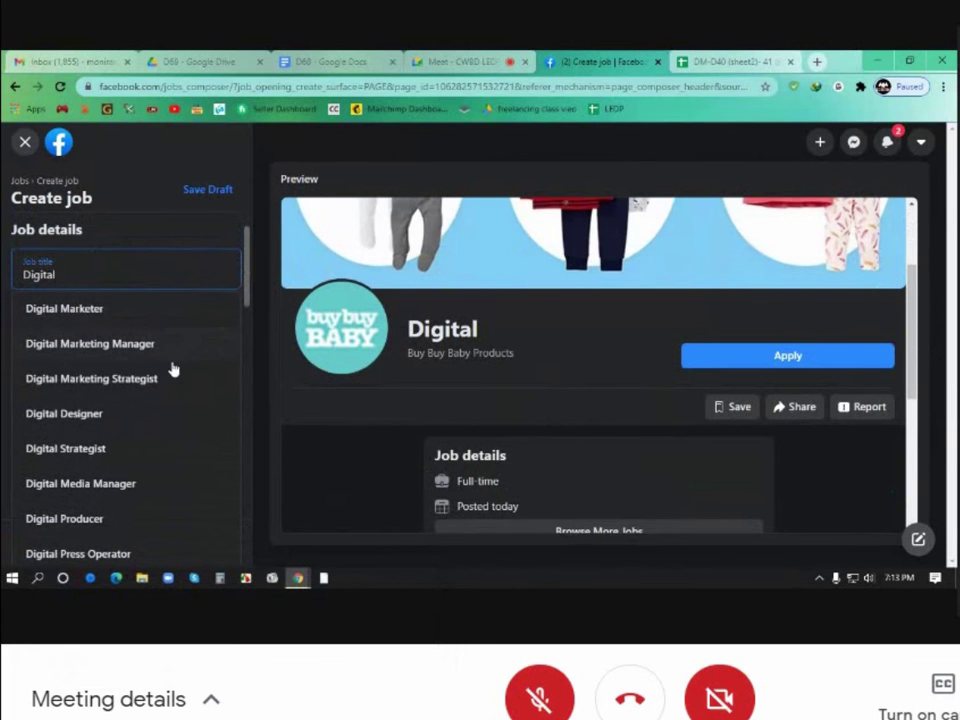
pyautogui.click(116, 341)
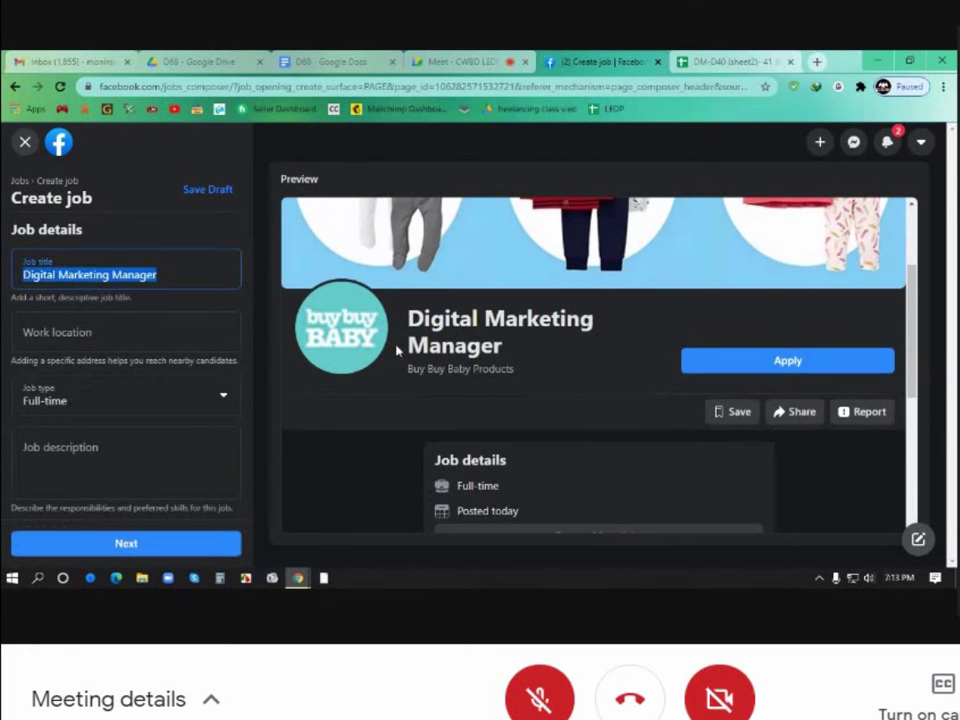
pyautogui.click(495, 345)
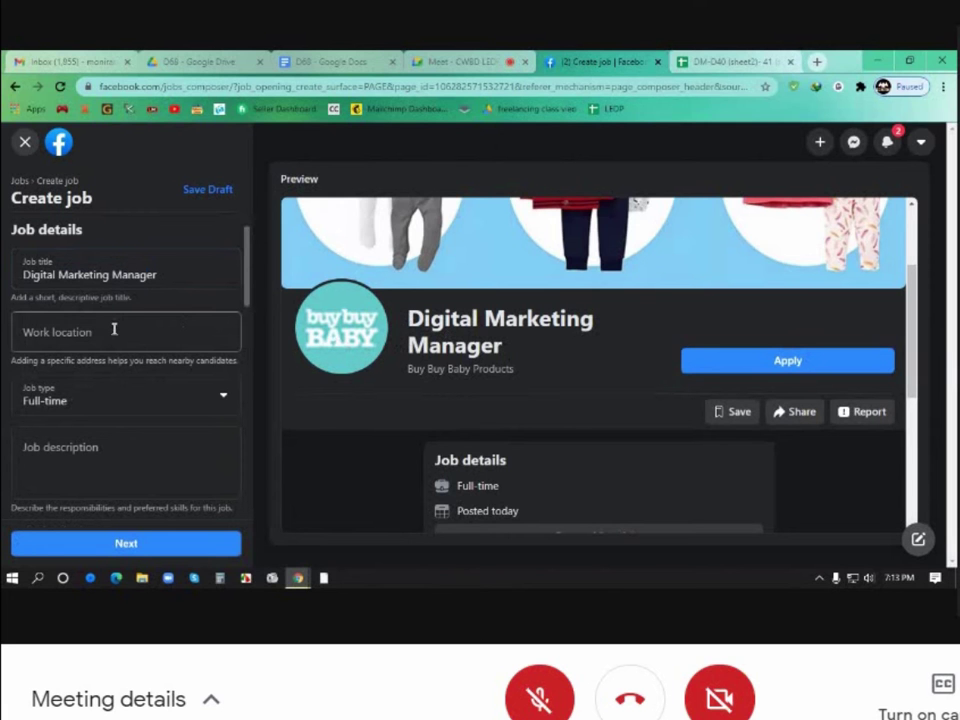
# Type 'Dhaka' as the work location and choose Dhaka, Bangladesh from the suggestions
pyautogui.click(114, 329)
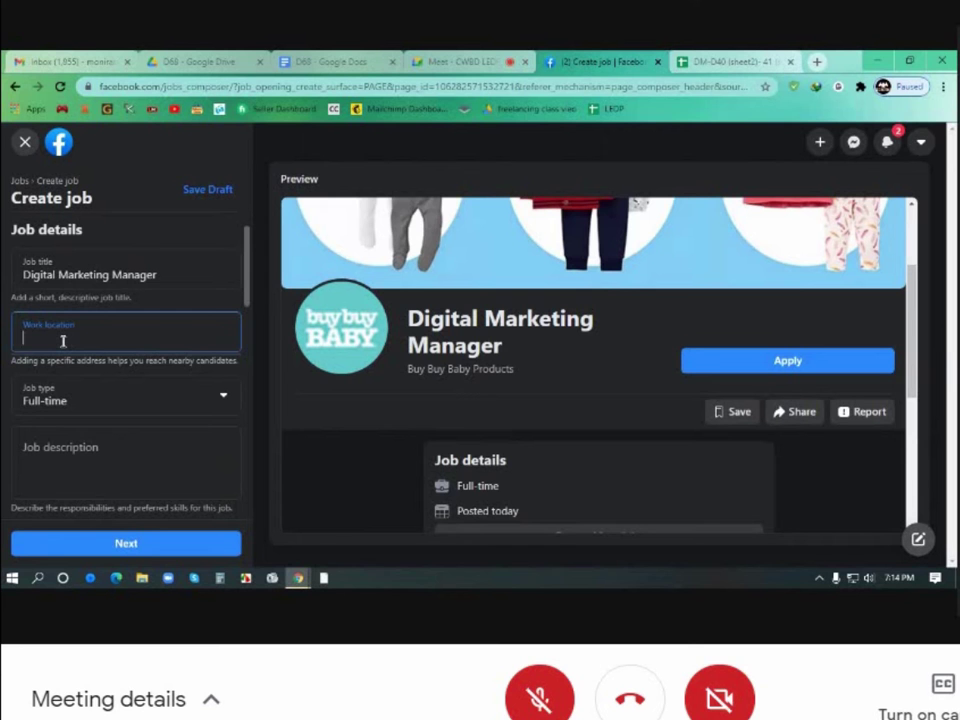
pyautogui.tripleClick(169, 274)
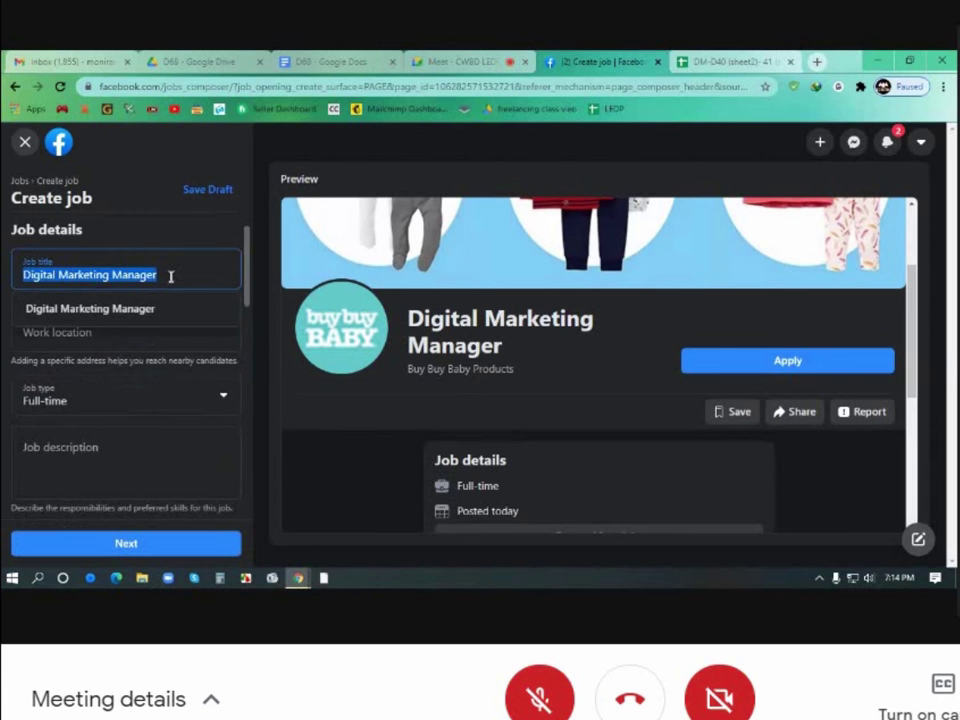
pyautogui.click(126, 343)
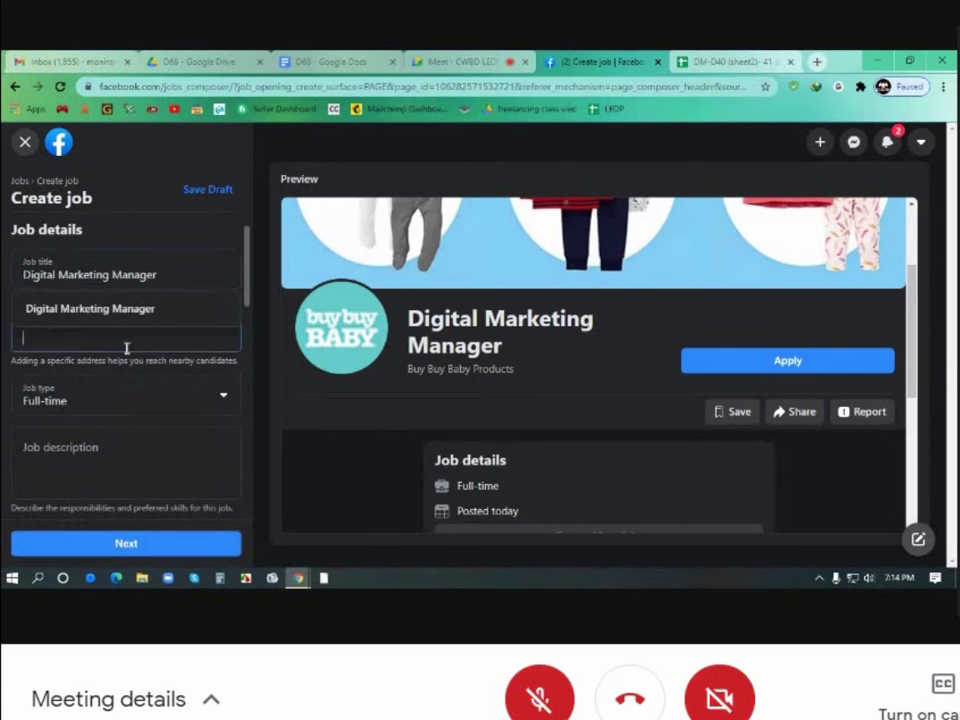
pyautogui.write('Dhaka')
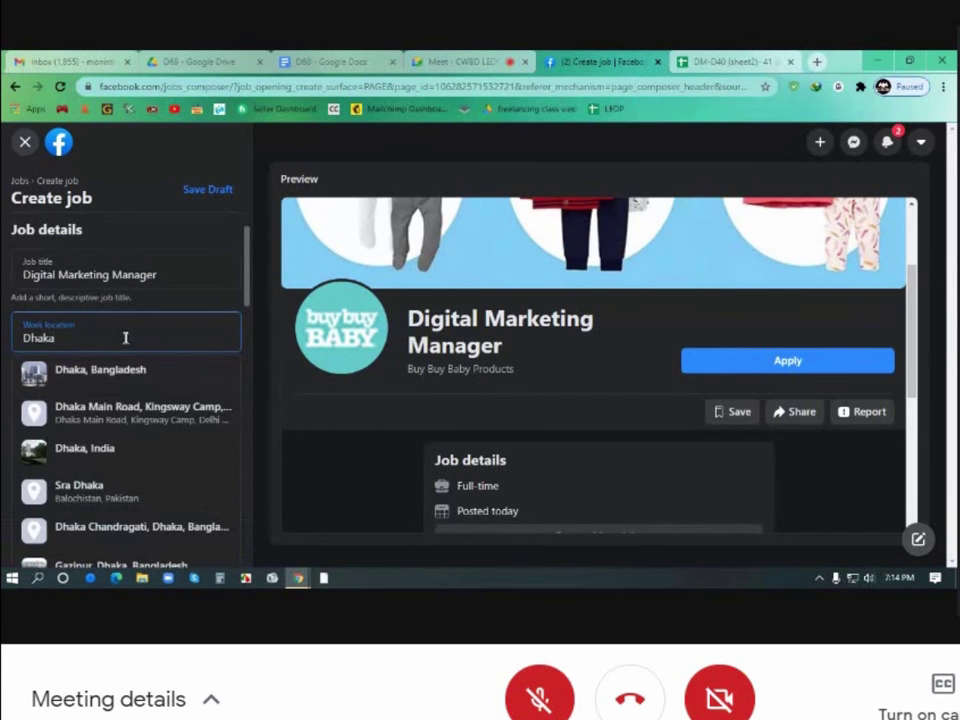
pyautogui.click(113, 375)
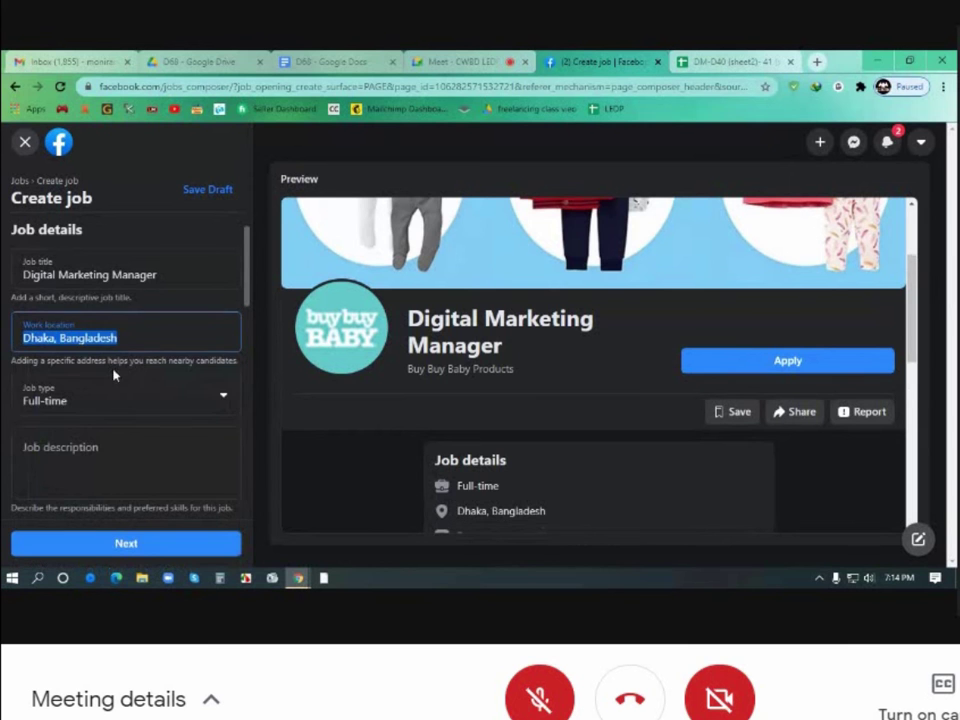
pyautogui.scroll(-1, 203, 424)
pyautogui.scroll(-1, 200, 423)
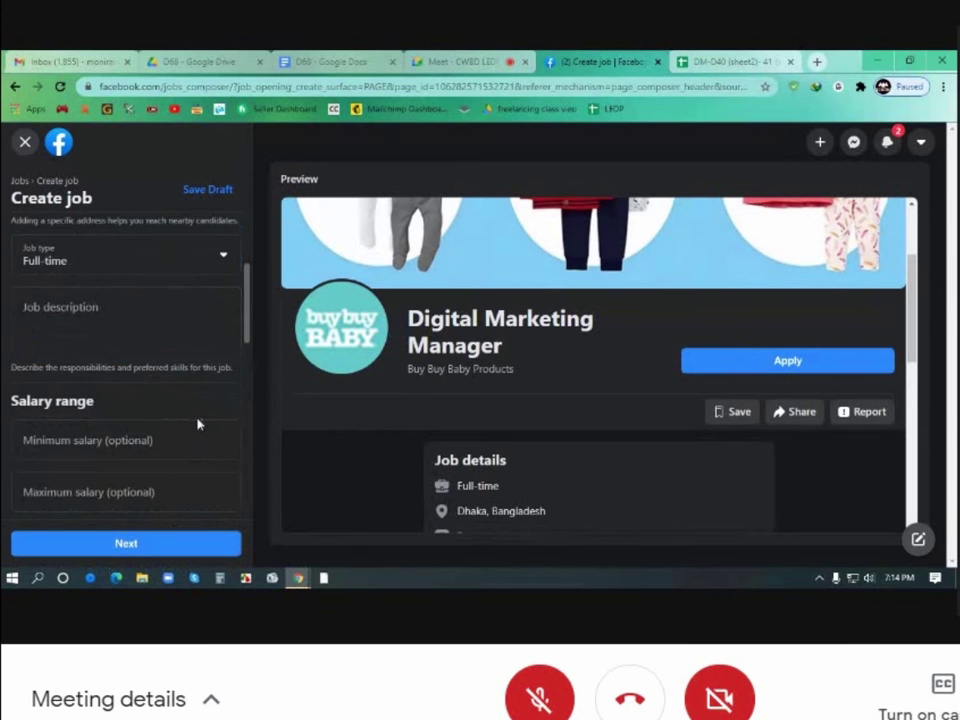
pyautogui.scroll(1, 197, 420)
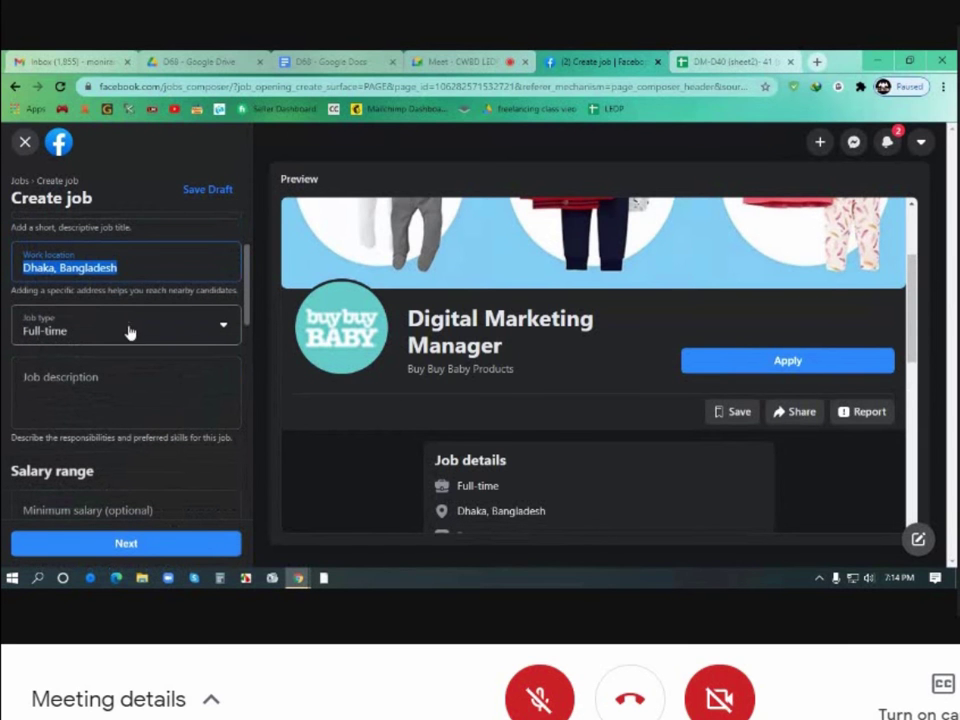
pyautogui.click(226, 329)
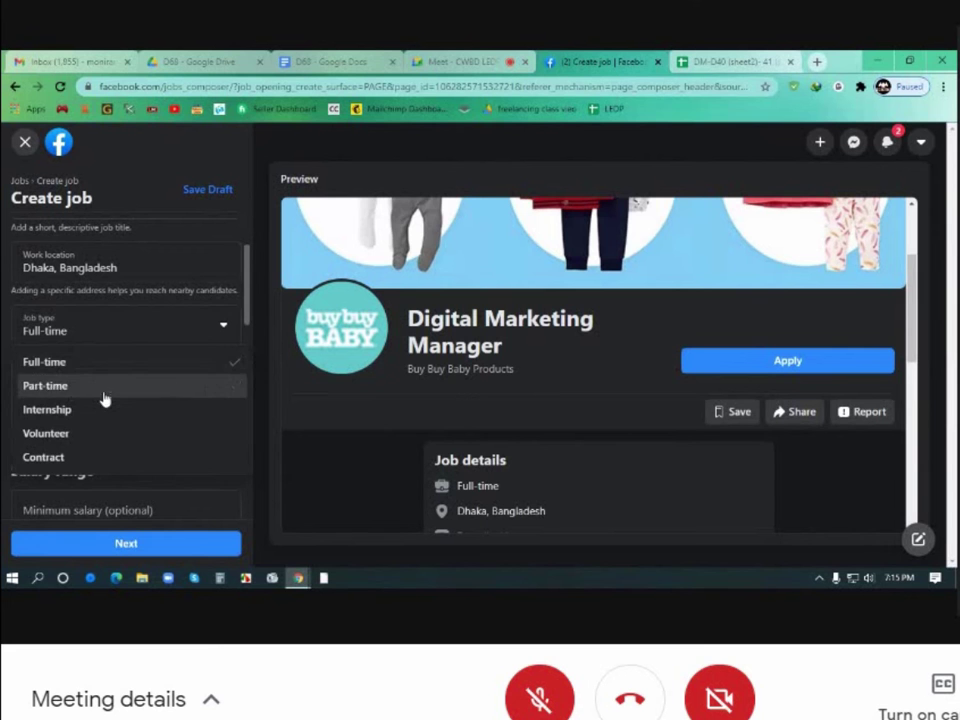
pyautogui.click(109, 387)
pyautogui.click(158, 336)
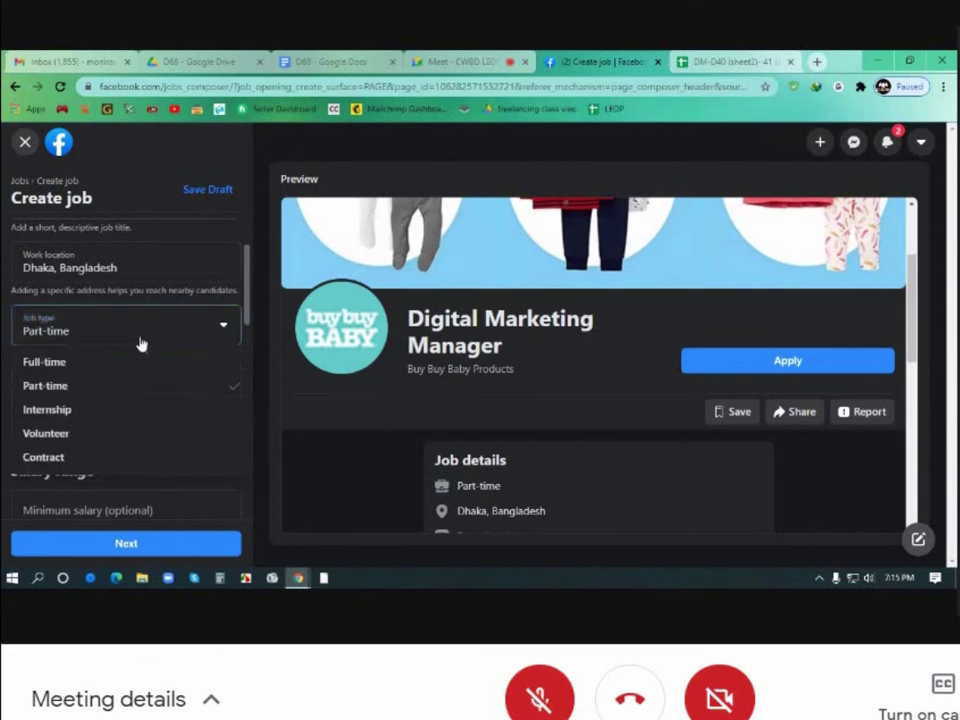
pyautogui.click(80, 362)
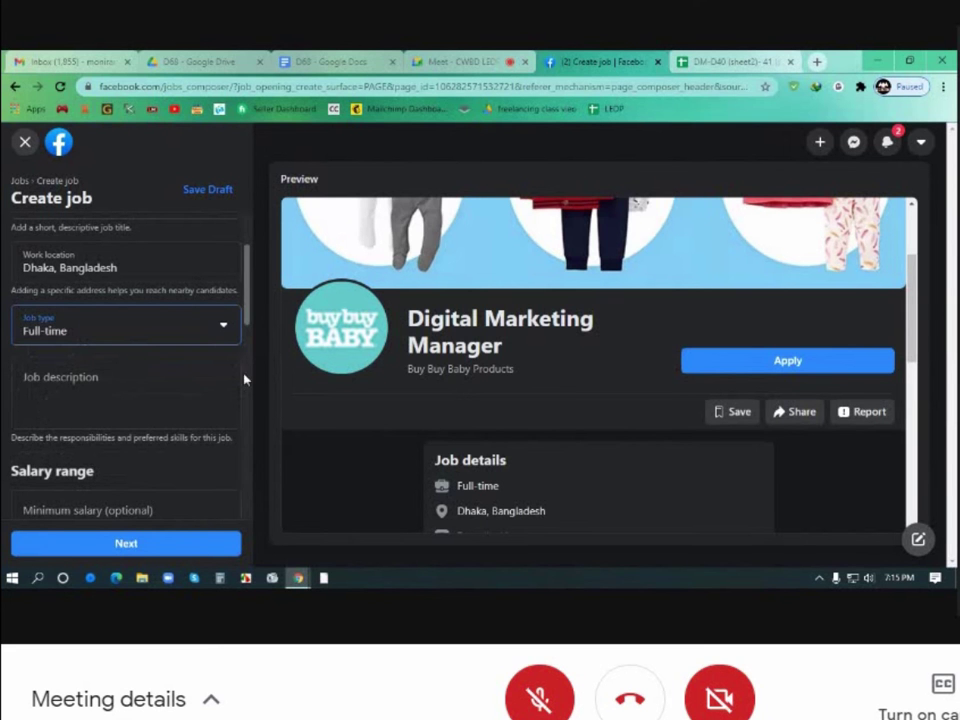
pyautogui.scroll(-1, 242, 392)
pyautogui.click(120, 307)
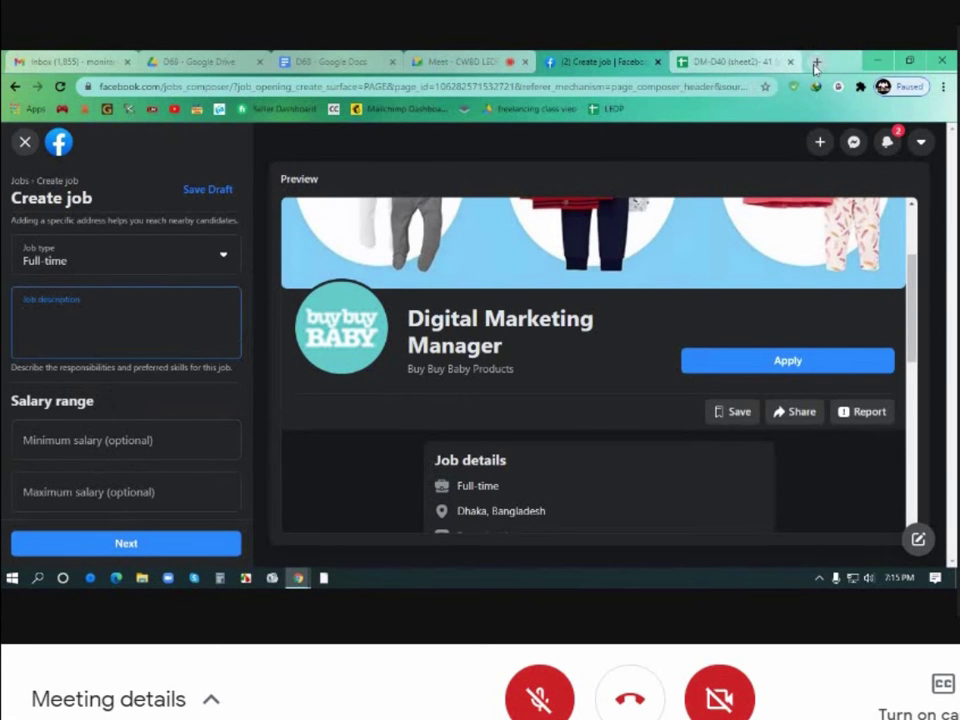
# Search Google for 'digital marketing manager job post', pausing to admit a waiting call participant
pyautogui.click(816, 62)
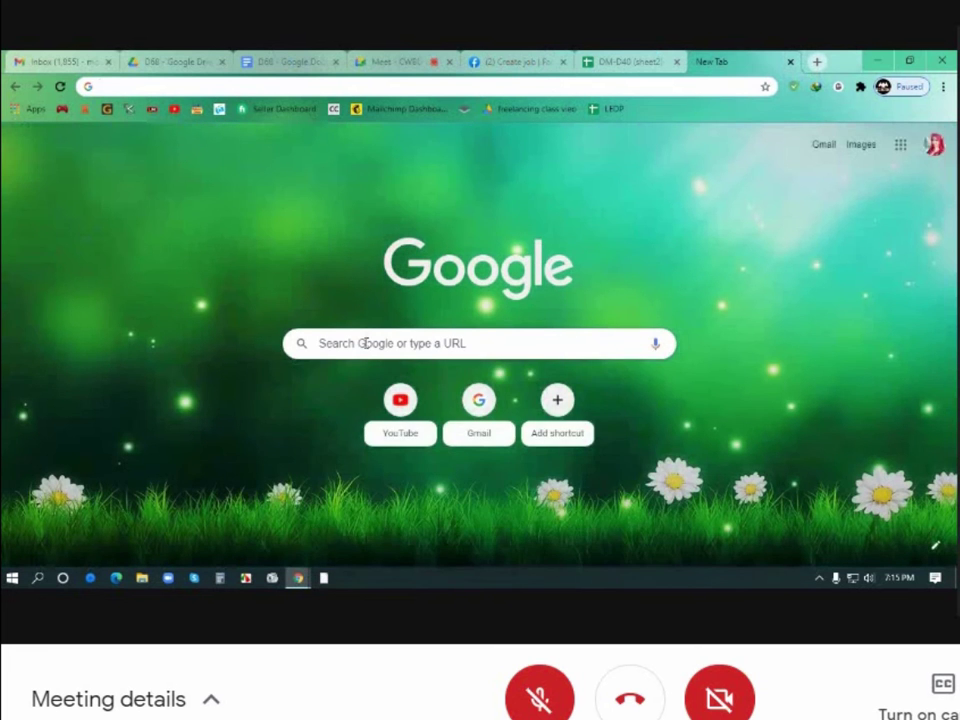
pyautogui.click(365, 343)
pyautogui.write('digital marketing manager')
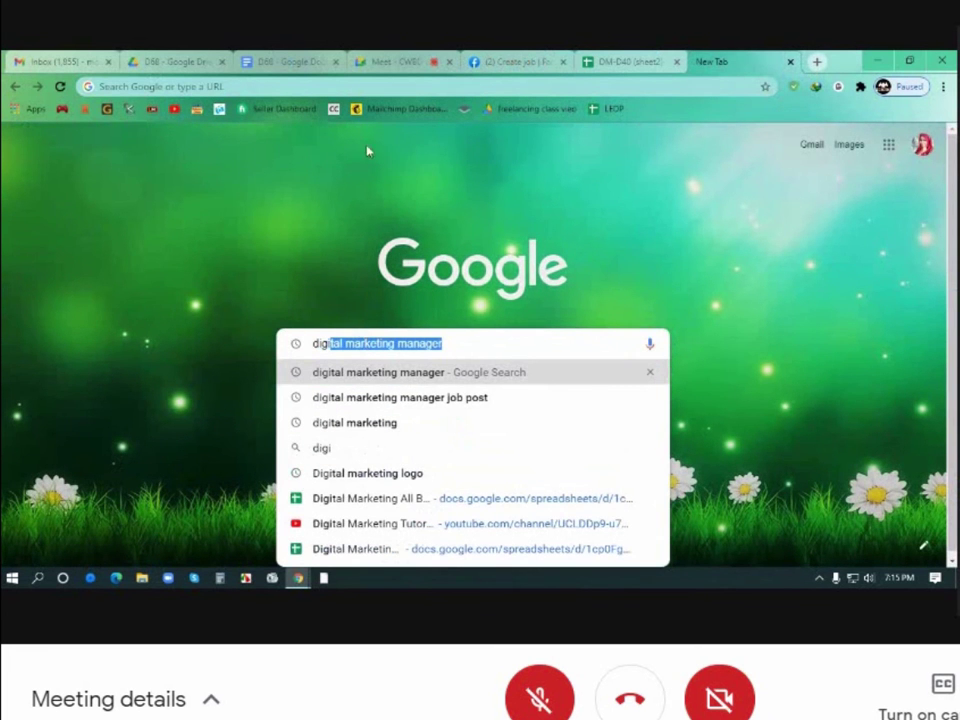
pyautogui.click(400, 62)
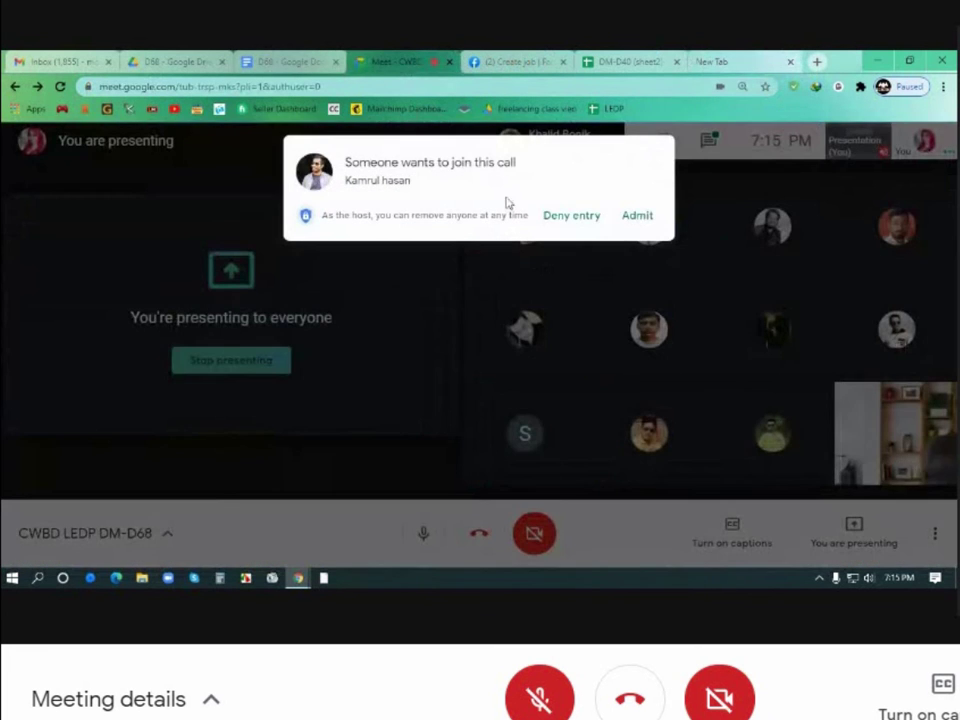
pyautogui.click(638, 216)
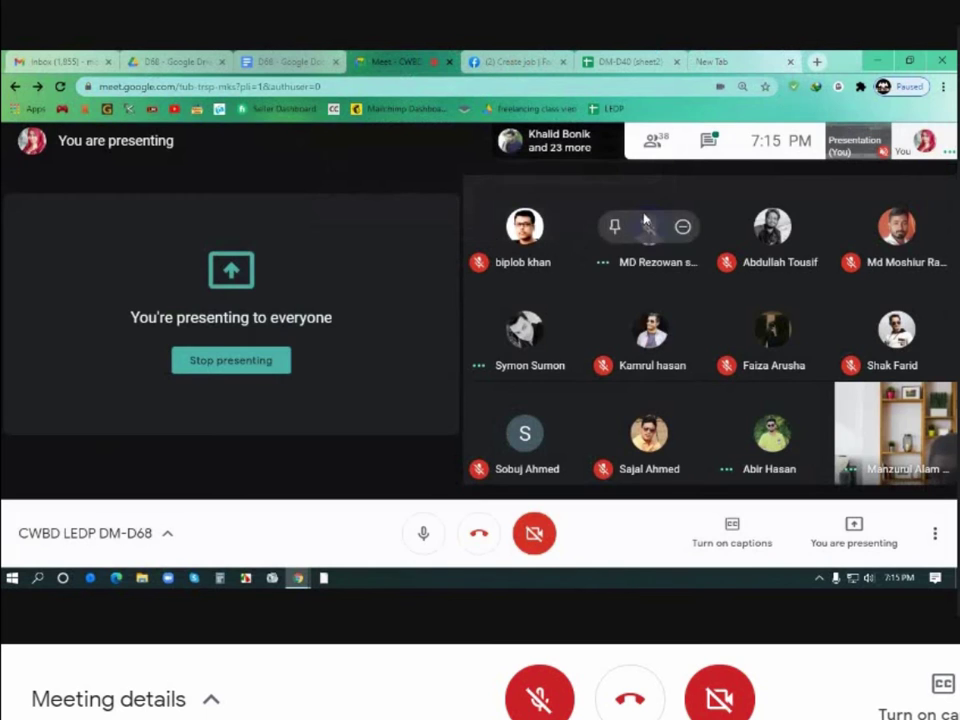
pyautogui.click(736, 62)
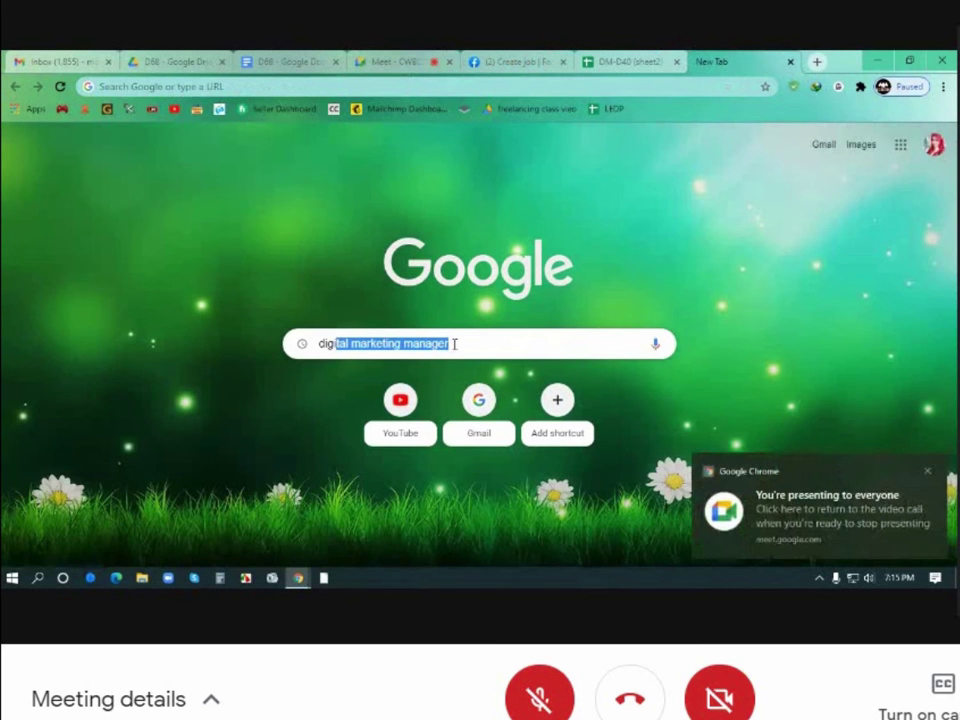
pyautogui.press('Return')
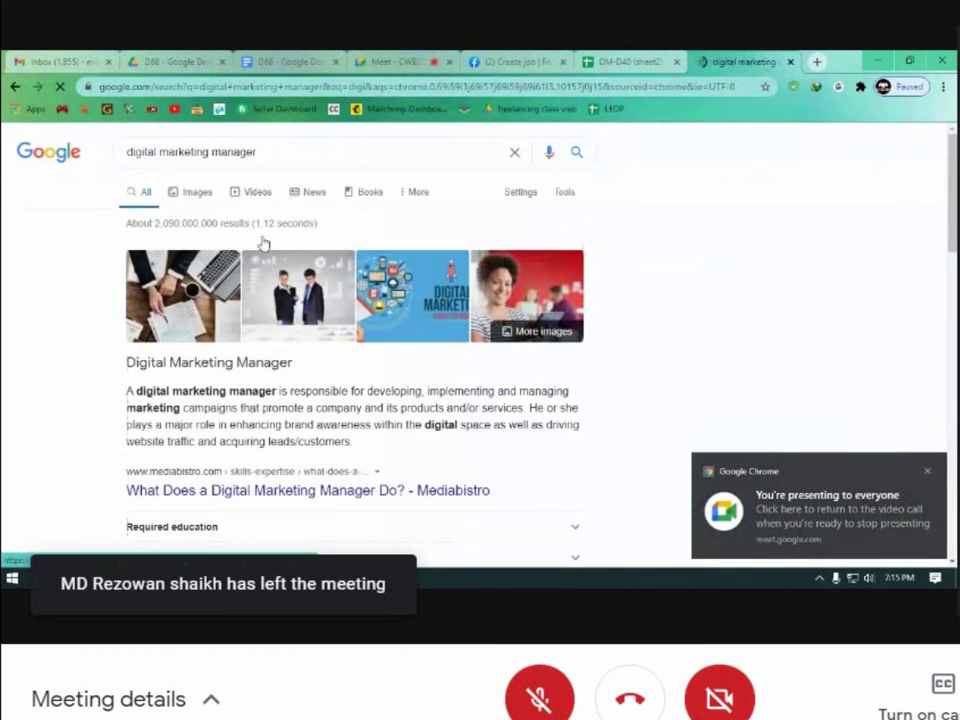
pyautogui.click(274, 157)
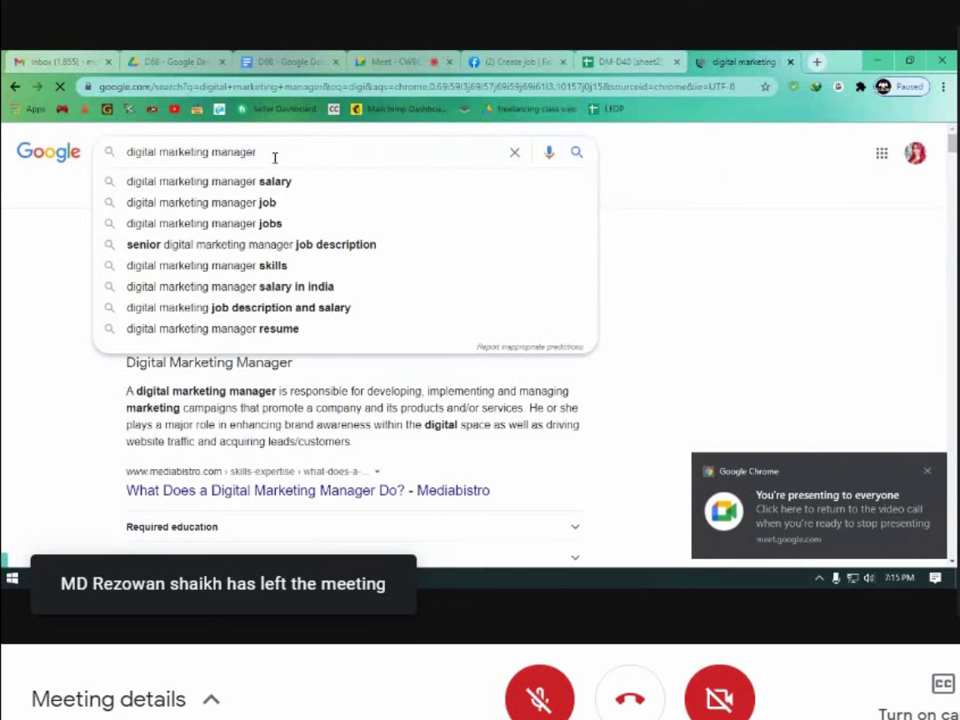
pyautogui.write('job')
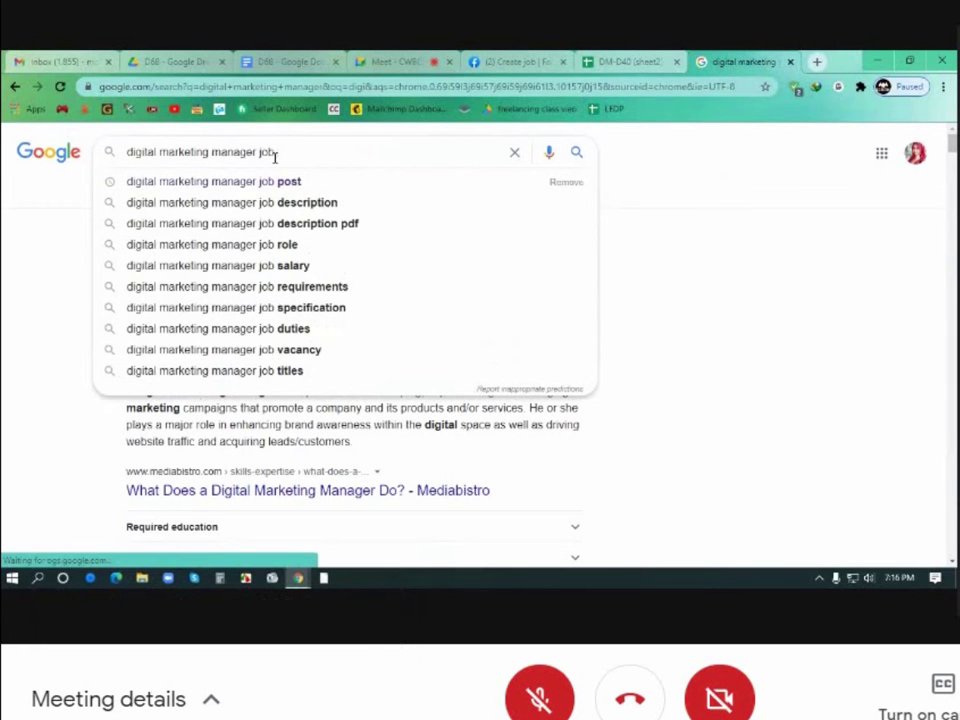
pyautogui.click(281, 182)
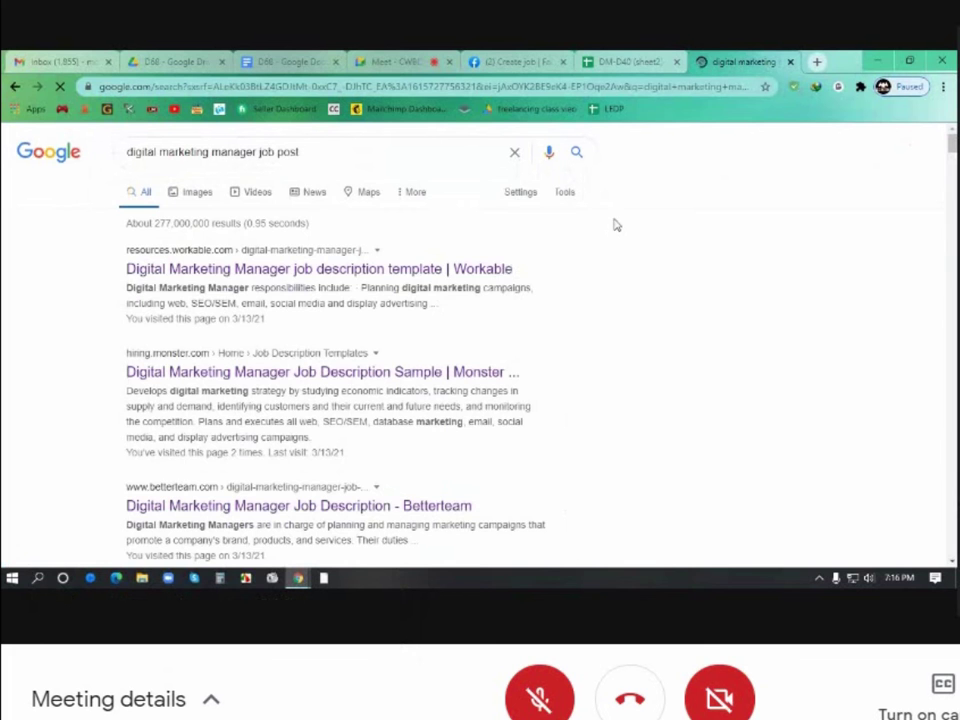
# Open the Workable, Monster, Betterteam and Celarity results in background tabs
pyautogui.middleClick(293, 272)
pyautogui.middleClick(264, 372)
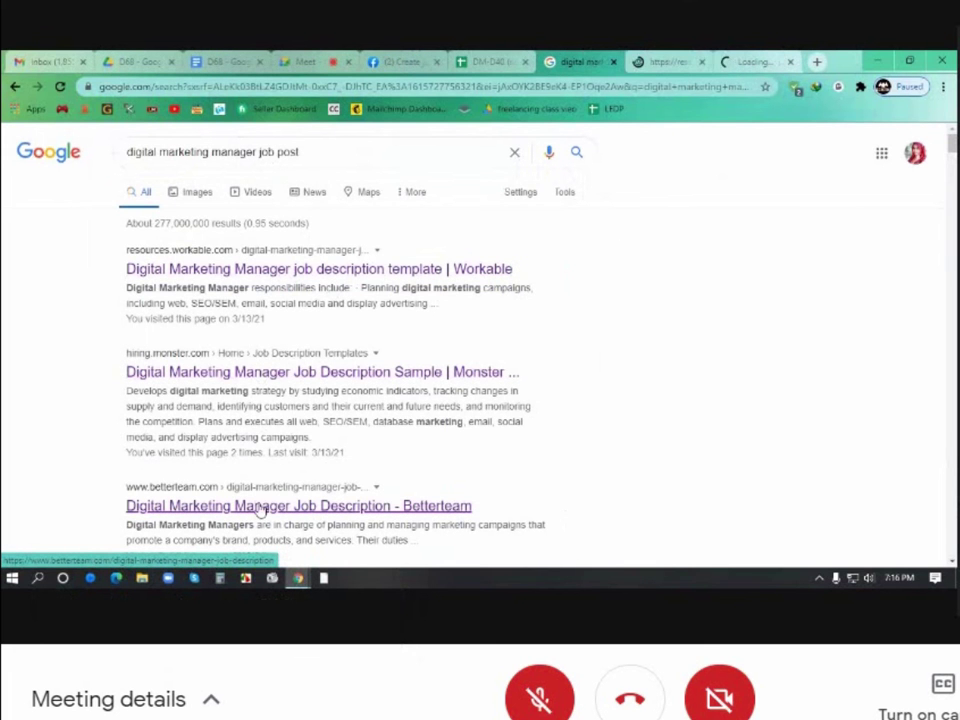
pyautogui.middleClick(195, 506)
pyautogui.scroll(-1, 385, 487)
pyautogui.scroll(-2, 392, 487)
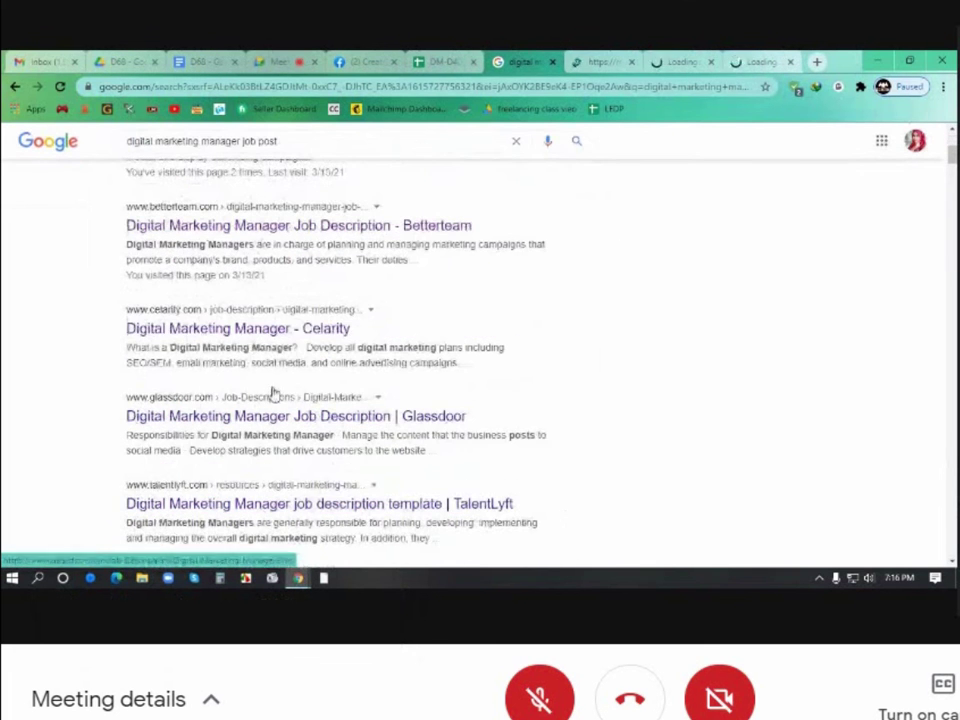
pyautogui.middleClick(255, 330)
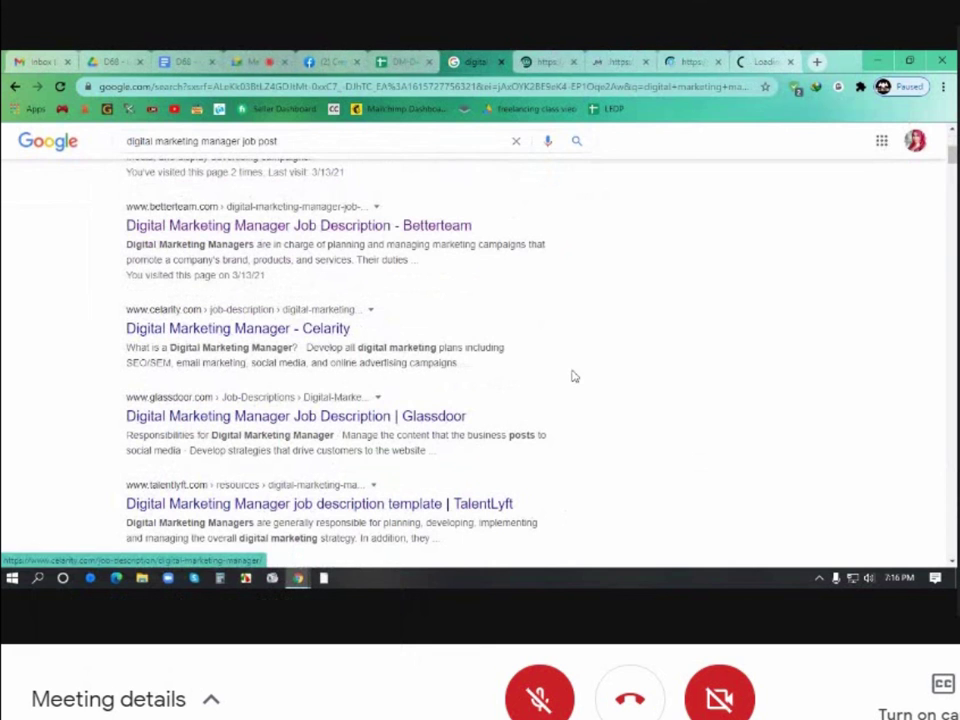
# Read Workable's Digital Marketing Manager description, dismissing its promotion popup, then close that tab
pyautogui.click(553, 62)
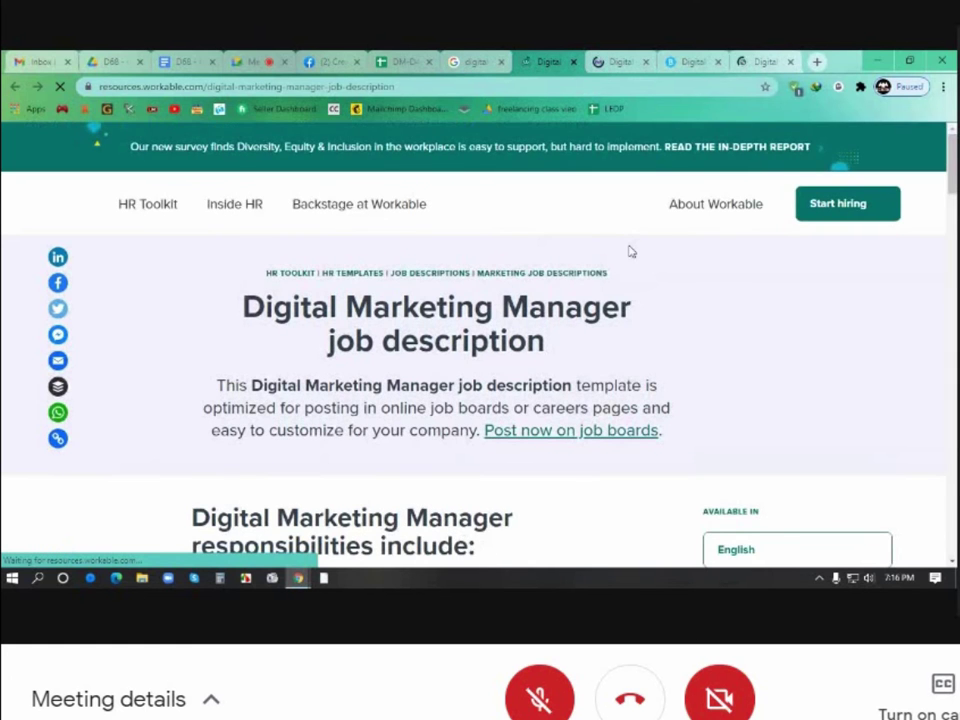
pyautogui.scroll(-1, 631, 251)
pyautogui.scroll(-5, 631, 248)
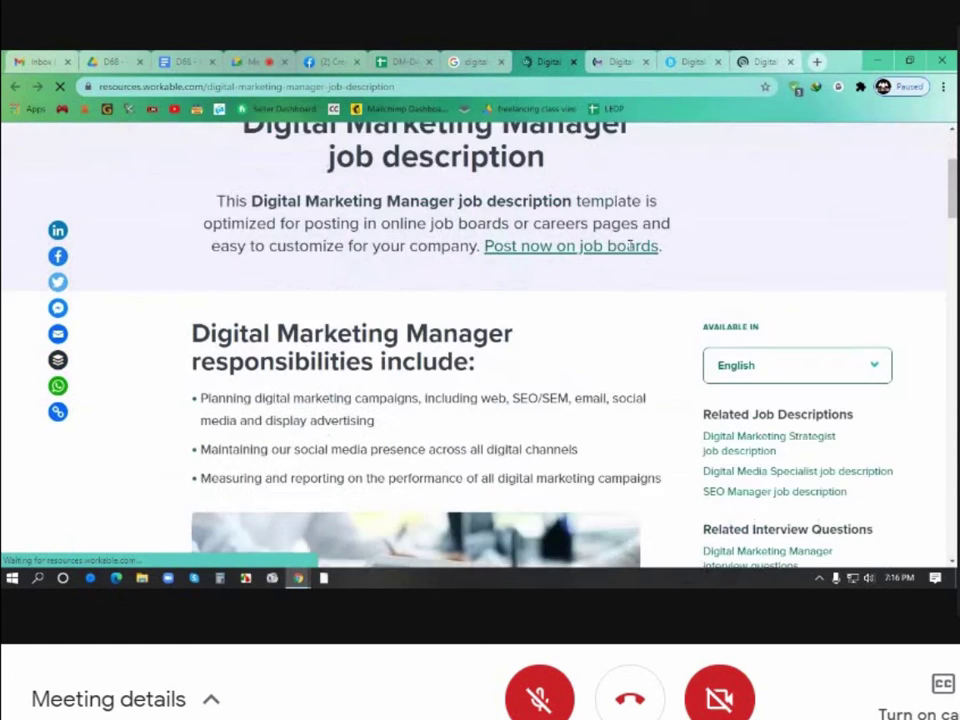
pyautogui.scroll(-3, 631, 251)
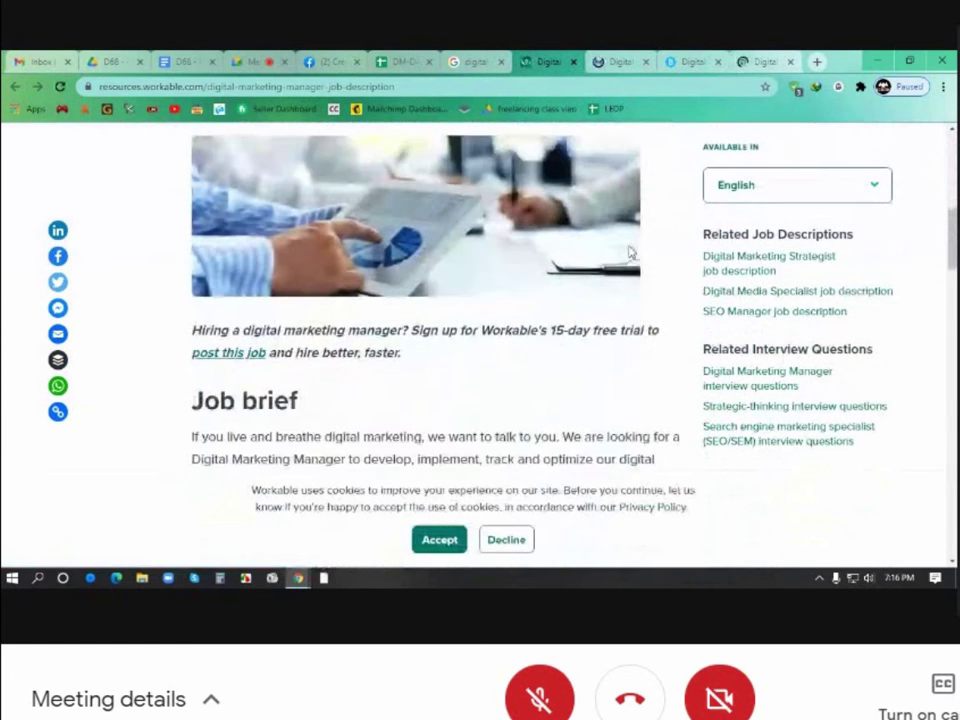
pyautogui.scroll(-4, 630, 248)
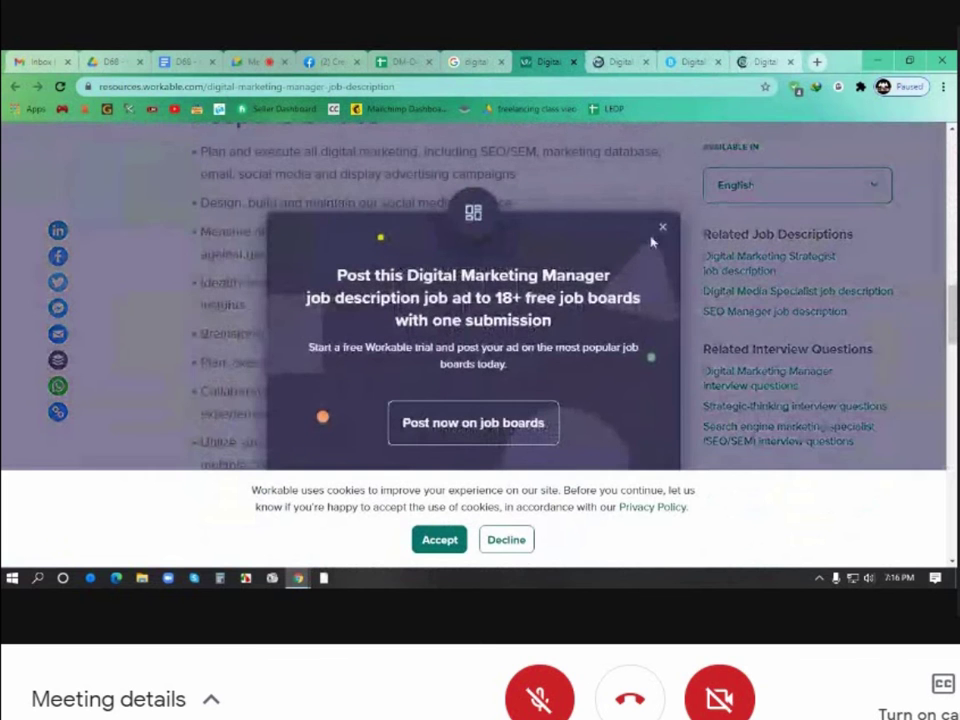
pyautogui.click(662, 233)
pyautogui.scroll(-2, 660, 234)
pyautogui.scroll(-5, 660, 234)
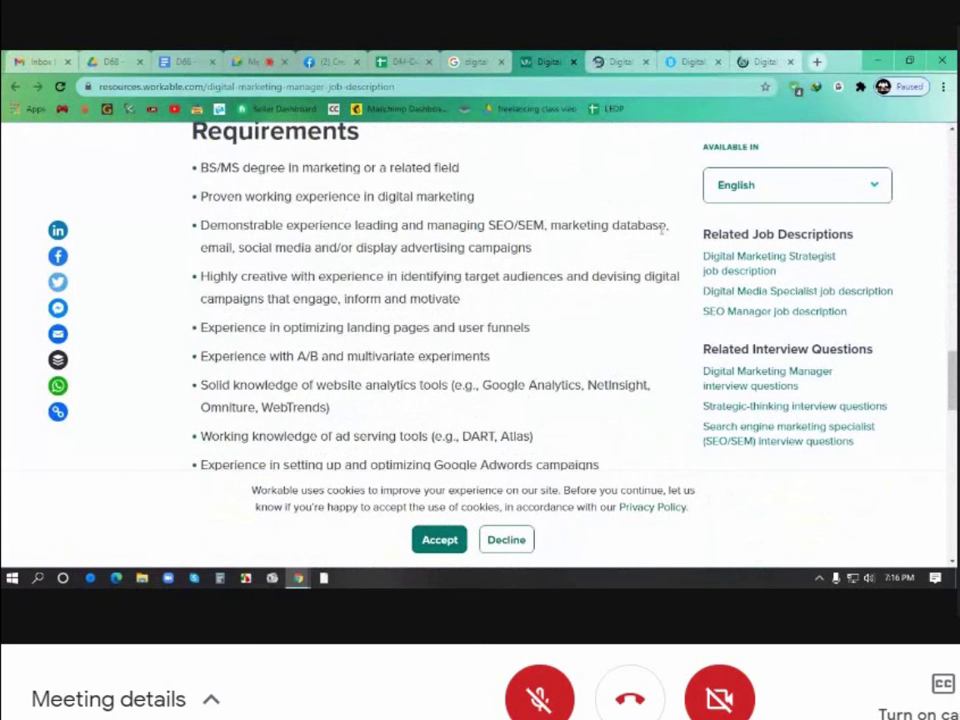
pyautogui.scroll(-5, 660, 234)
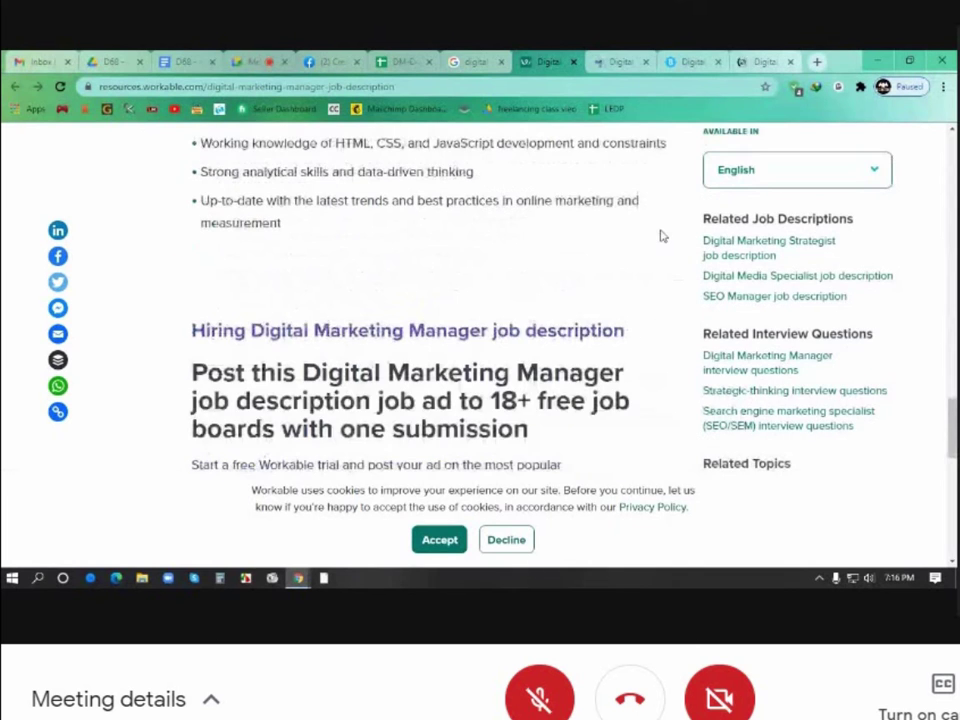
pyautogui.click(574, 62)
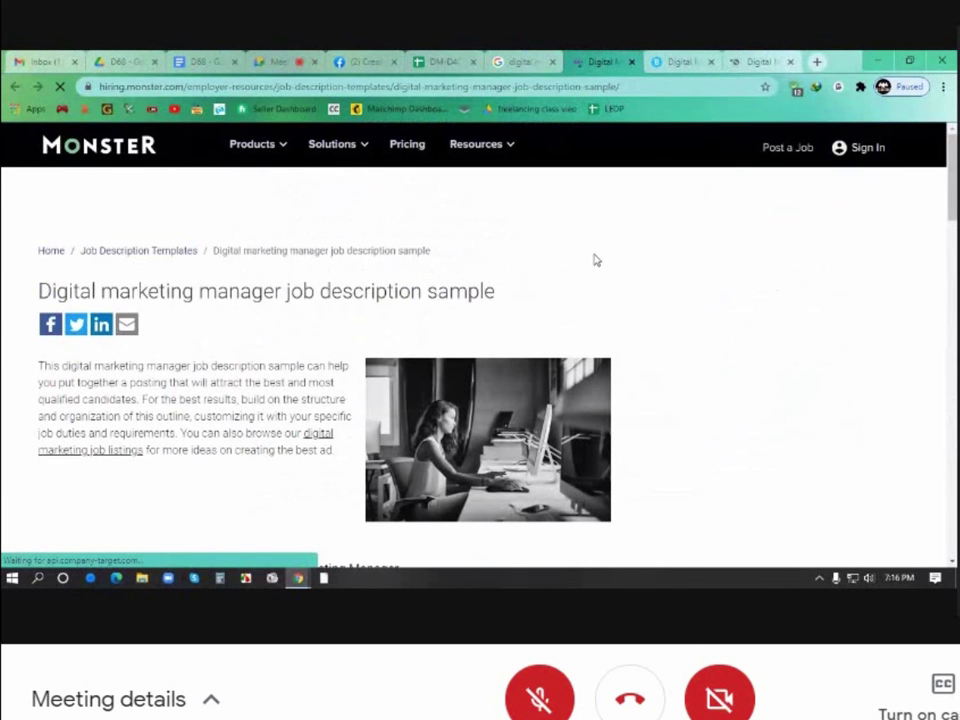
# Scroll through Monster's digital marketing manager job description sample, then close its tab
pyautogui.scroll(-5, 479, 317)
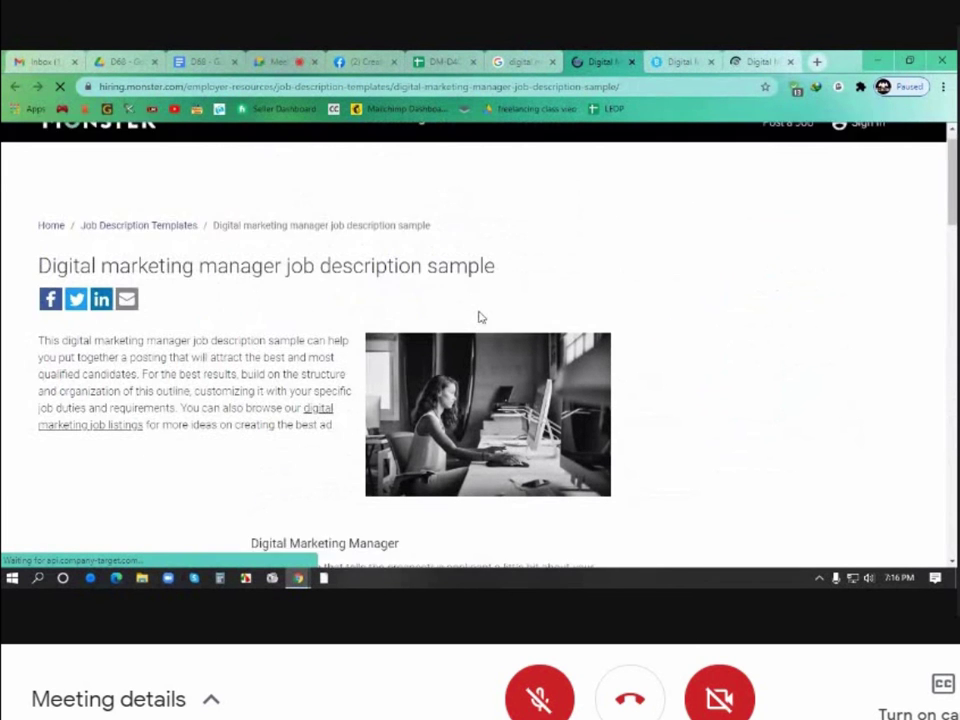
pyautogui.scroll(-3, 479, 317)
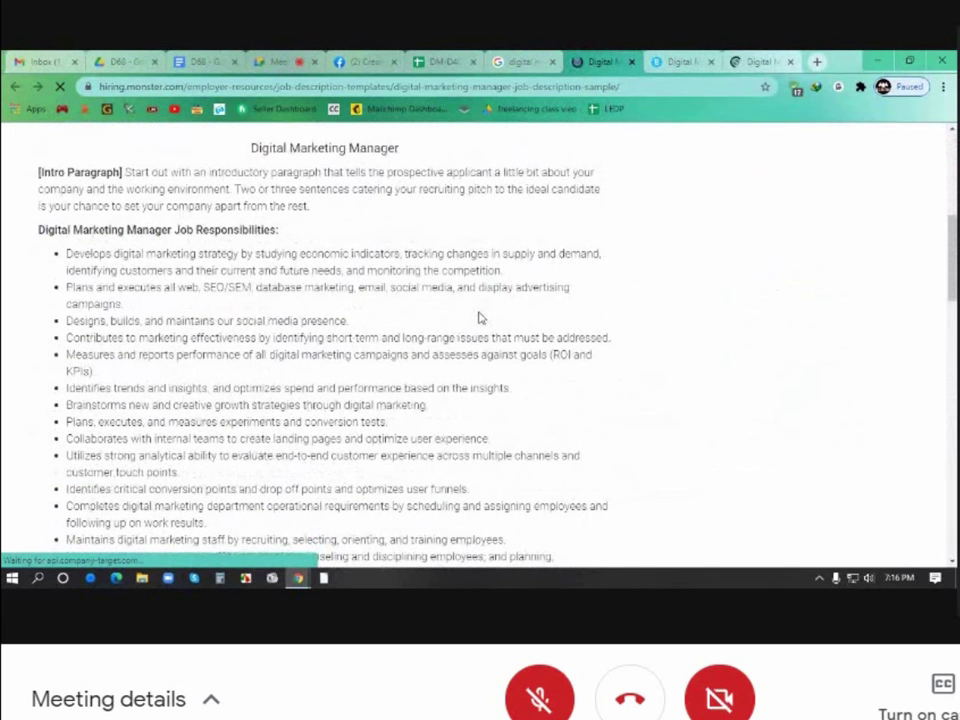
pyautogui.scroll(-4, 479, 317)
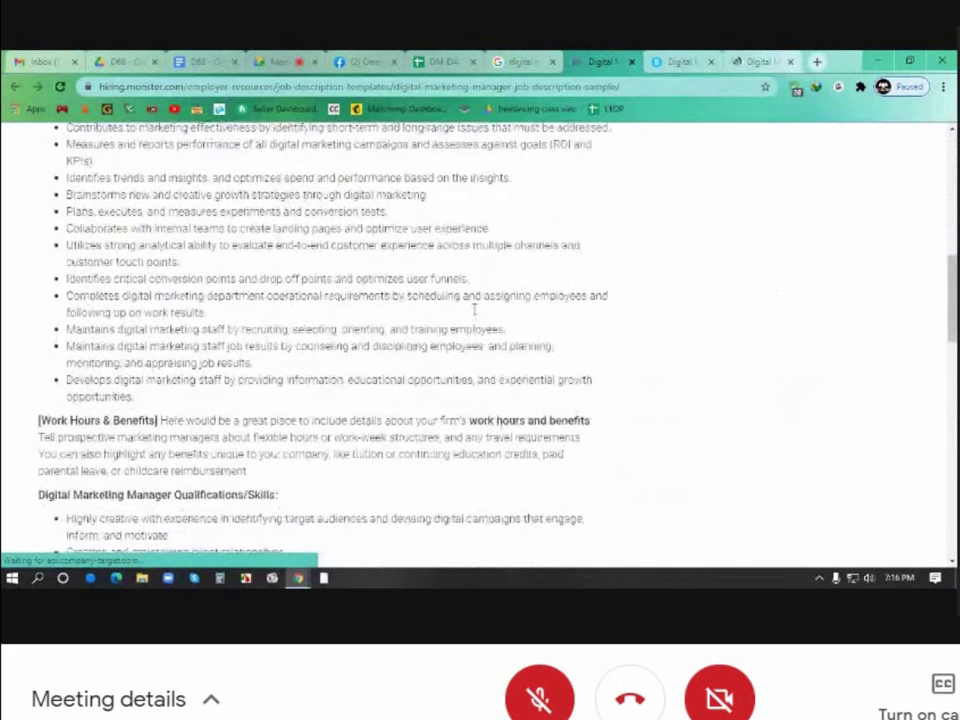
pyautogui.scroll(-3, 474, 310)
pyautogui.scroll(-1, 474, 310)
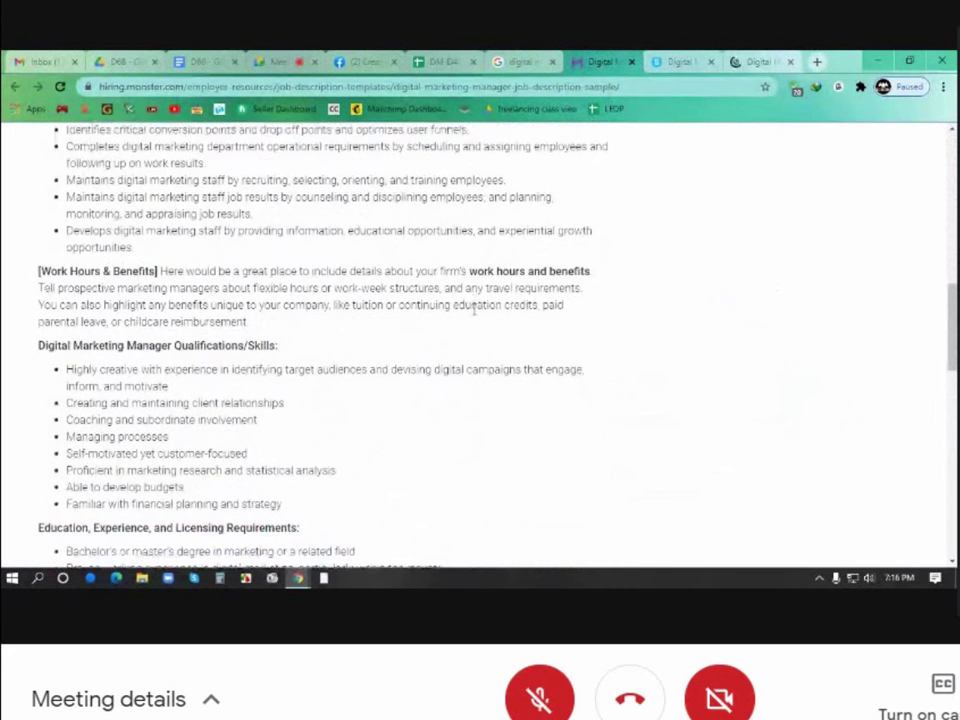
pyautogui.scroll(-3, 474, 310)
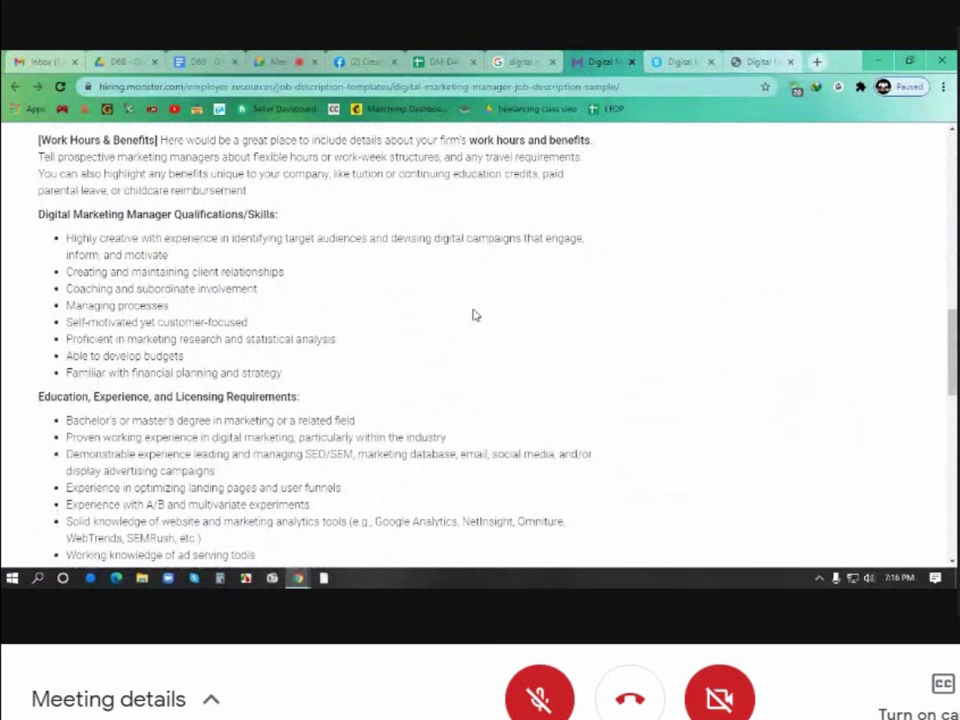
pyautogui.scroll(-6, 474, 315)
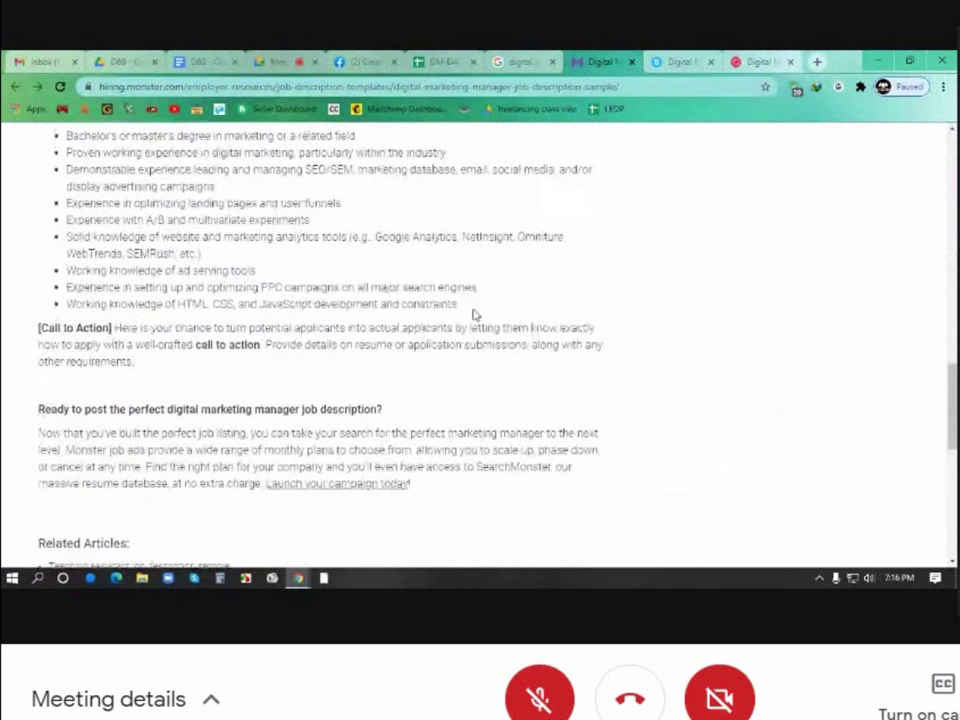
pyautogui.scroll(9, 474, 315)
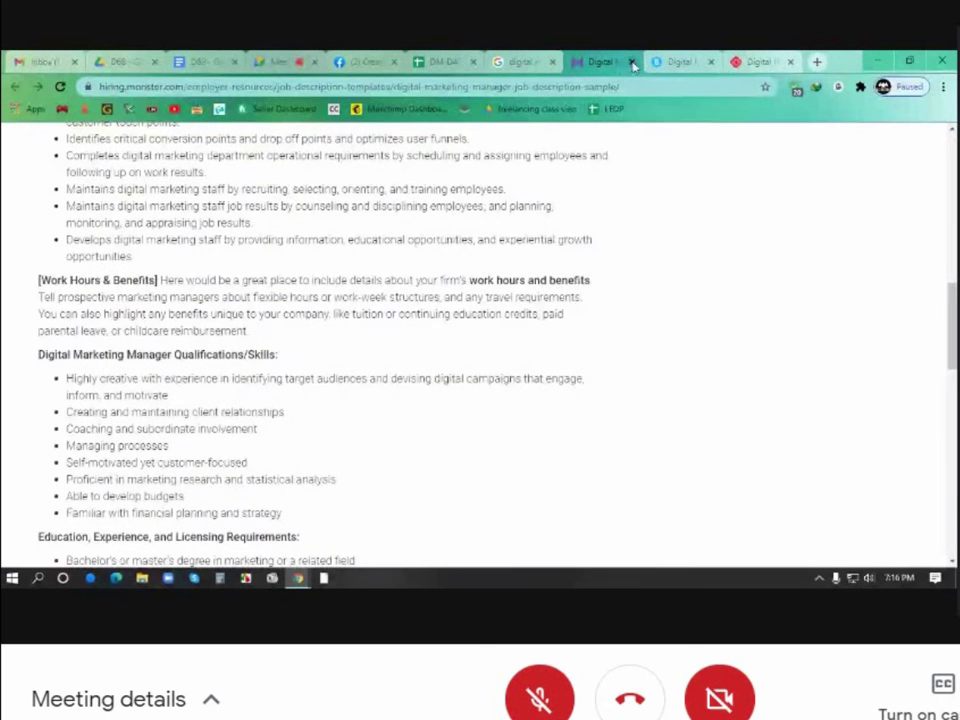
pyautogui.click(632, 62)
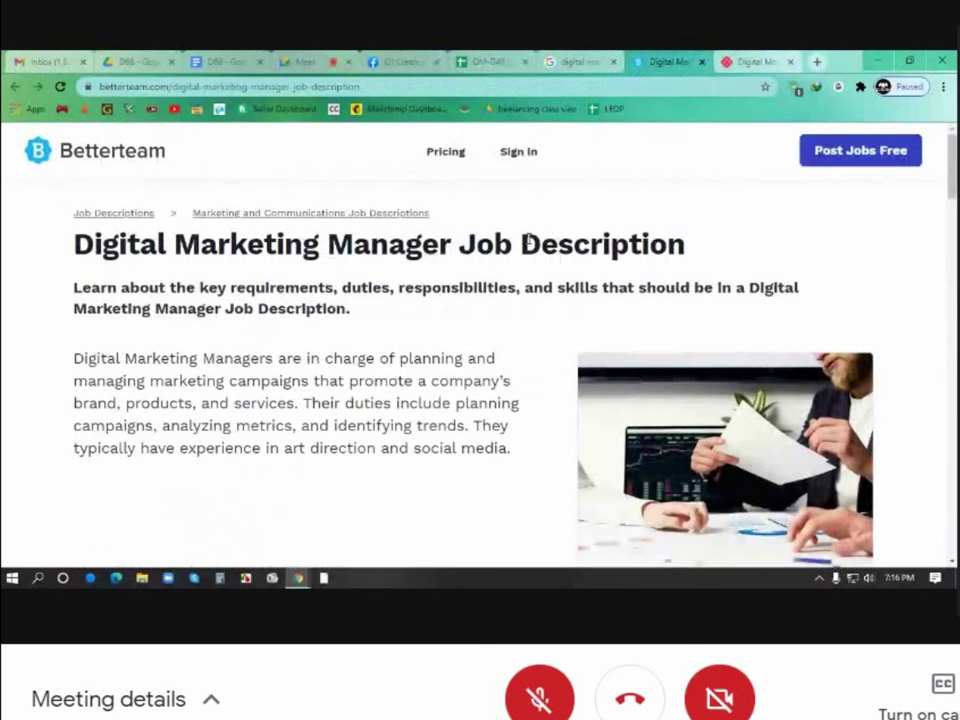
# Scroll through Betterteam's Digital Marketing Manager job description
pyautogui.scroll(-9, 527, 240)
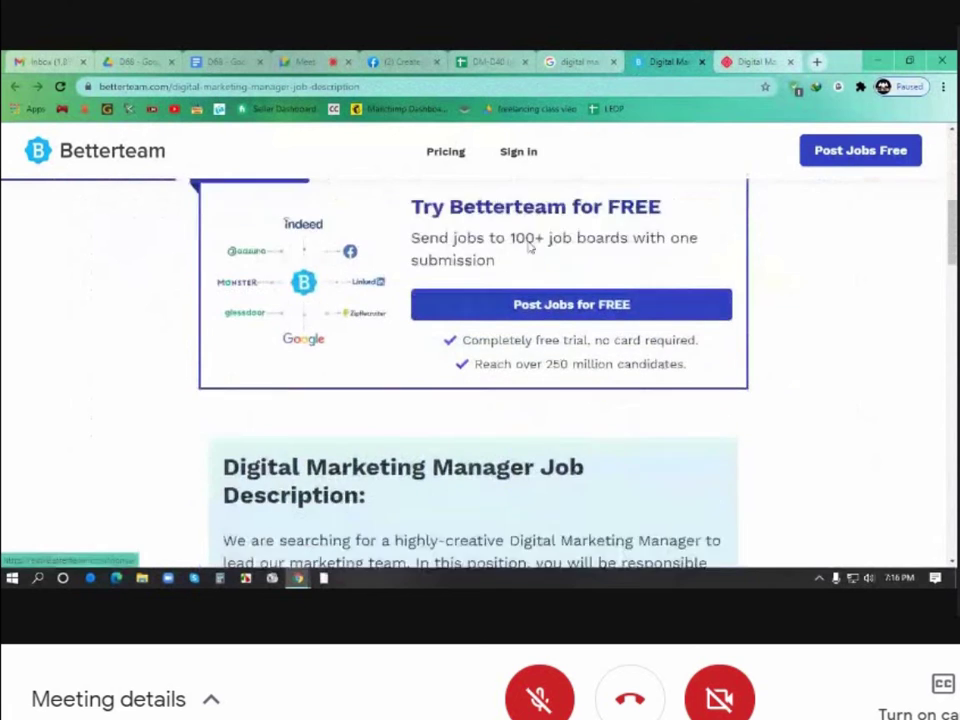
pyautogui.scroll(-5, 530, 248)
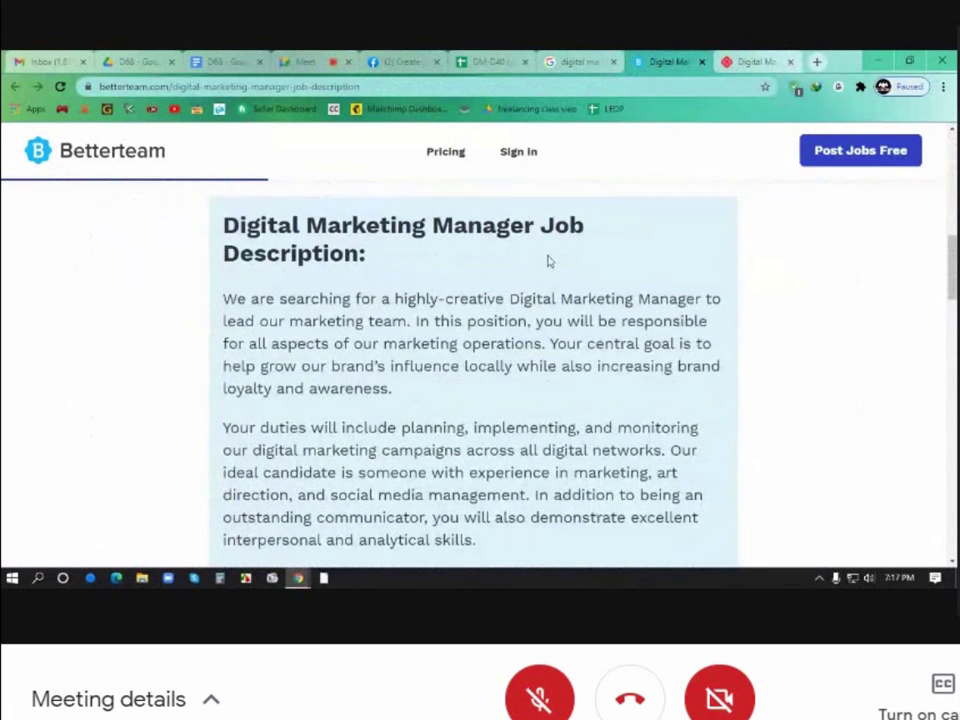
pyautogui.scroll(-2, 548, 255)
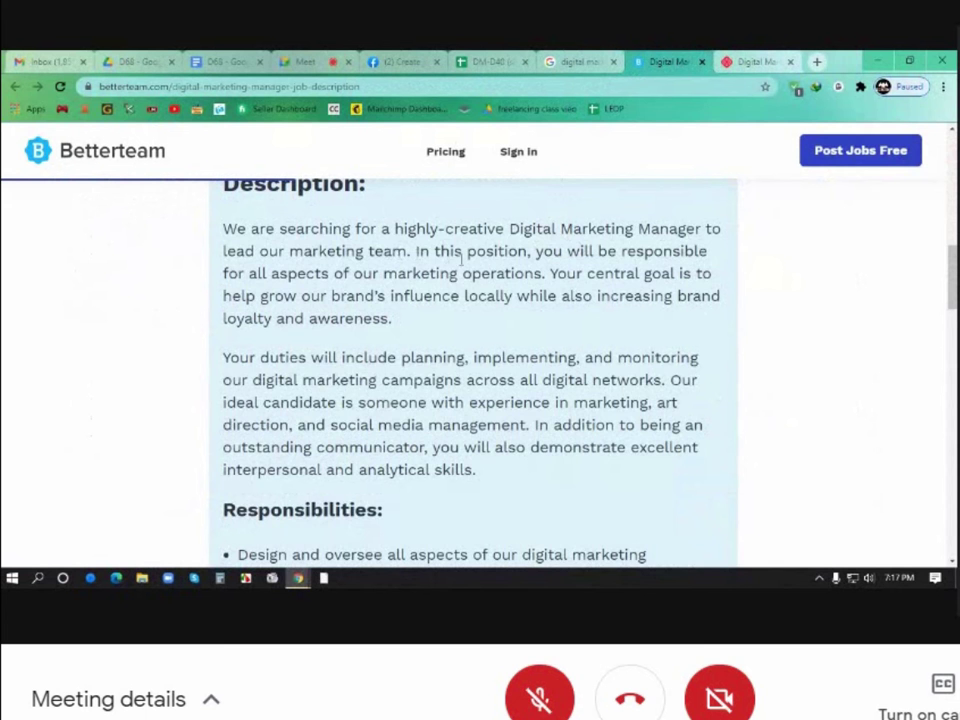
pyautogui.scroll(-5, 450, 270)
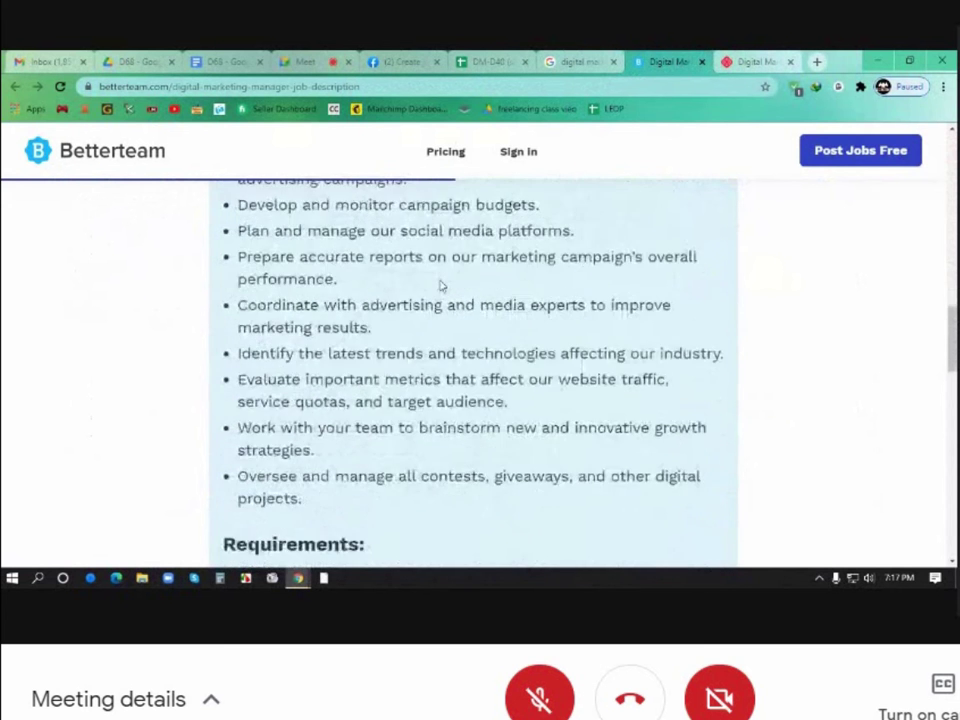
pyautogui.scroll(-6, 440, 287)
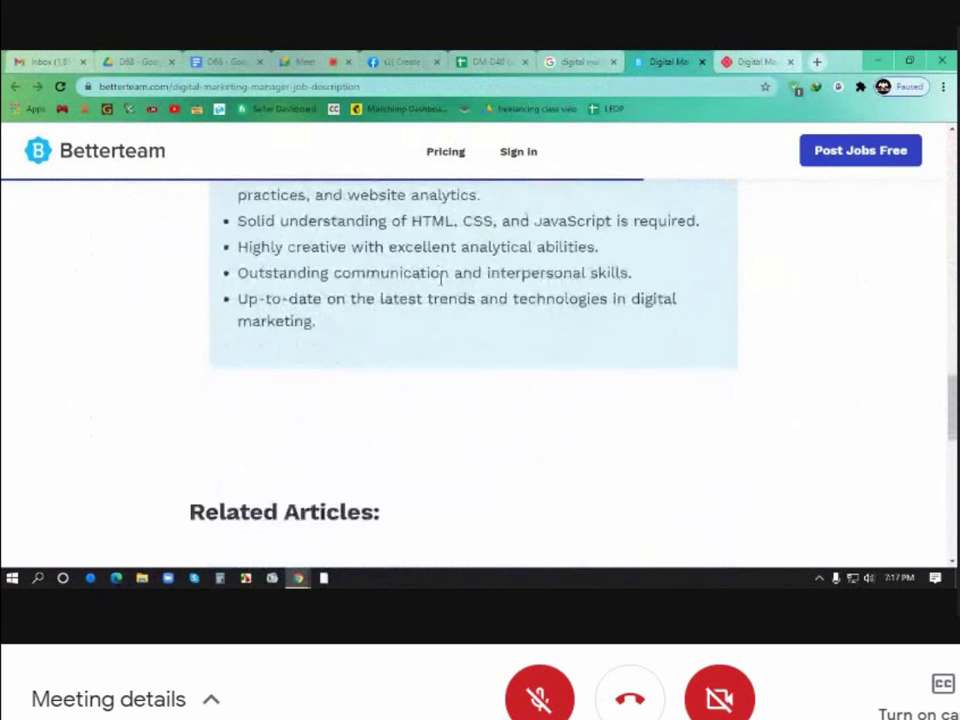
pyautogui.scroll(6, 445, 280)
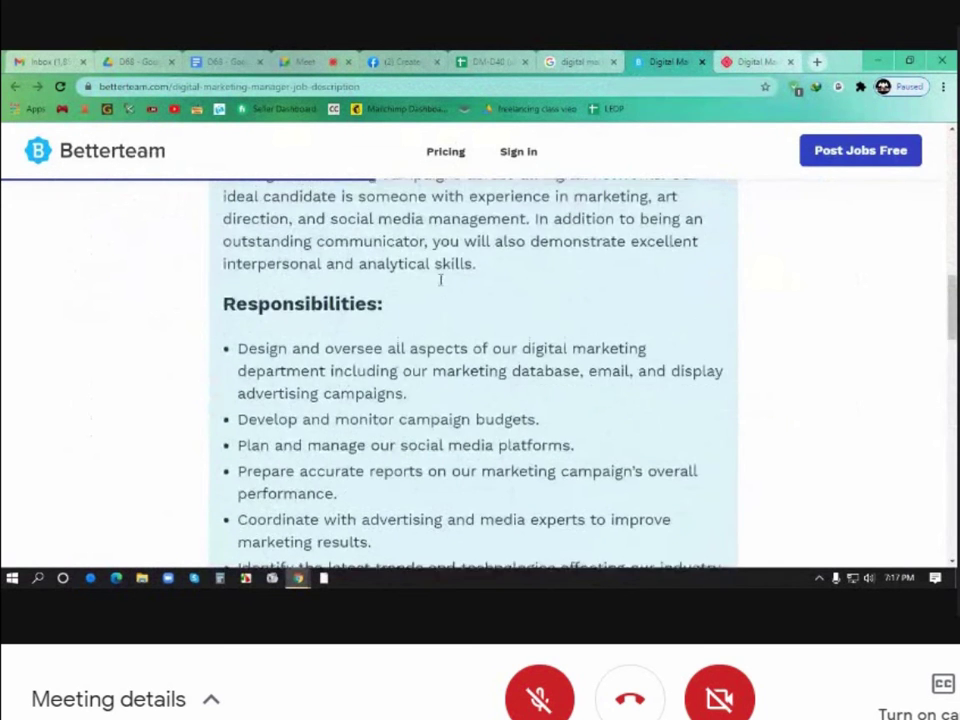
pyautogui.scroll(3, 440, 280)
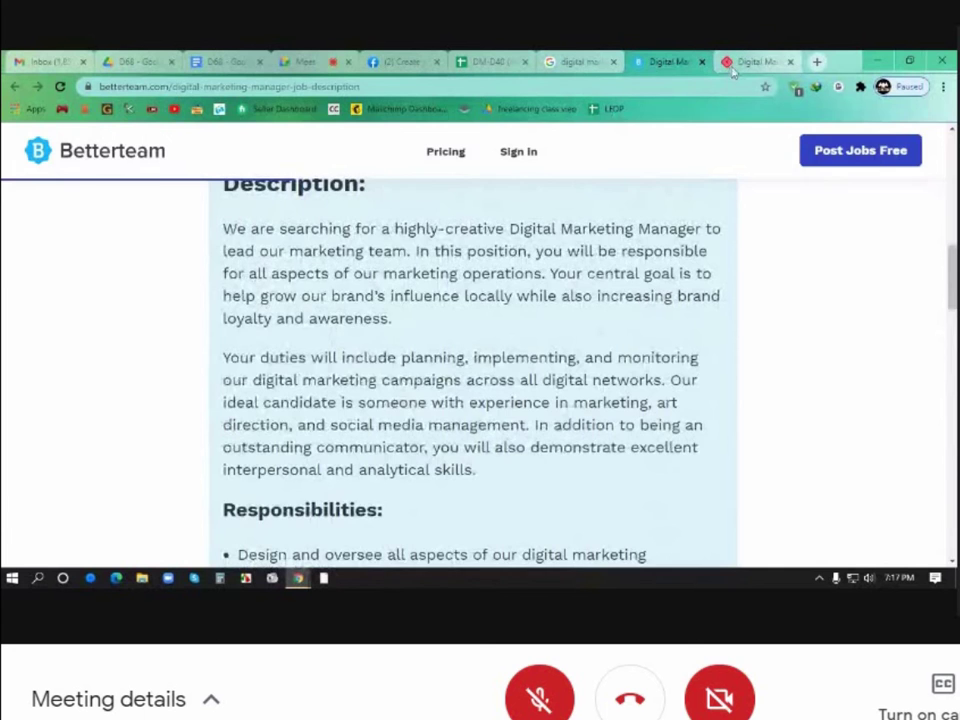
# Switch to the Celarity article and read down to its campaign management section
pyautogui.click(740, 63)
pyautogui.scroll(-3, 557, 333)
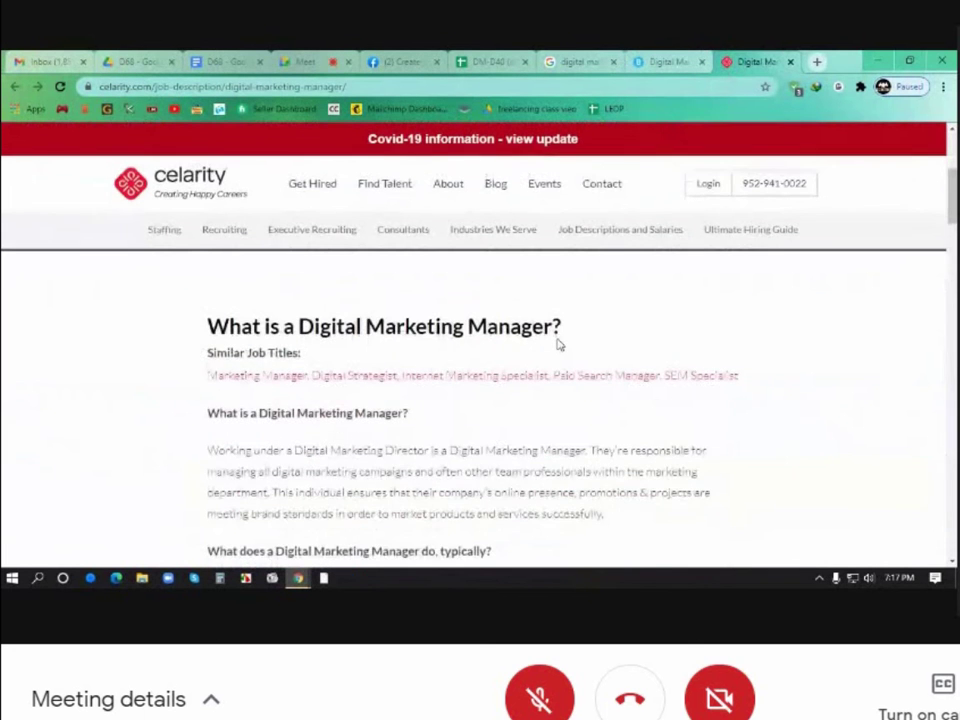
pyautogui.scroll(-1, 558, 344)
pyautogui.scroll(-4, 559, 343)
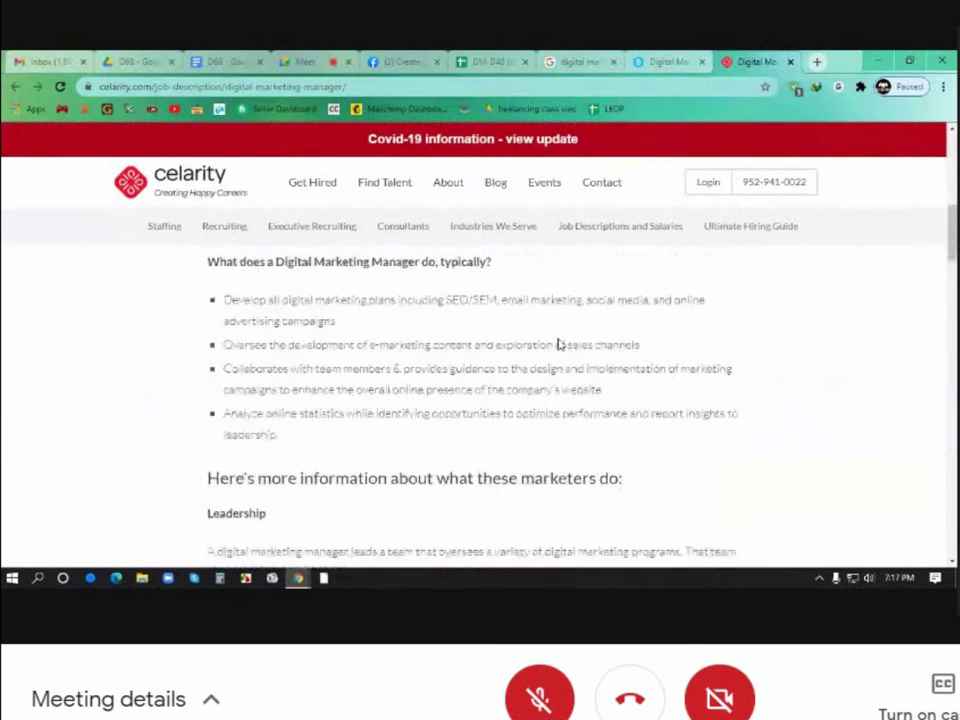
pyautogui.scroll(-2, 667, 188)
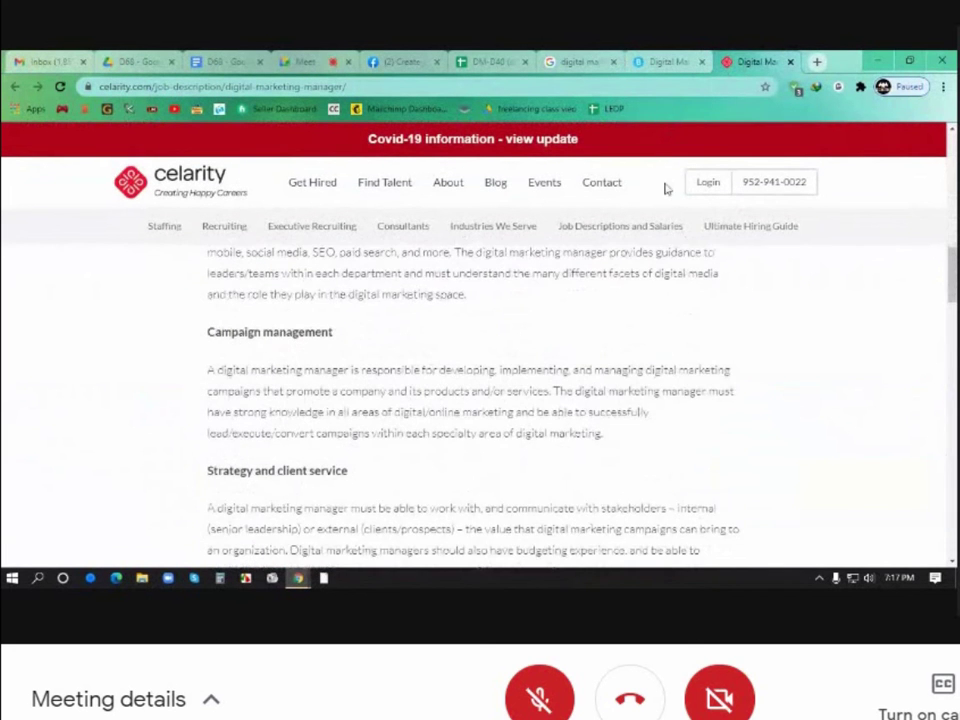
# Close Celarity, copy Betterteam's description through Requirements, and return to the Facebook job form
pyautogui.click(790, 62)
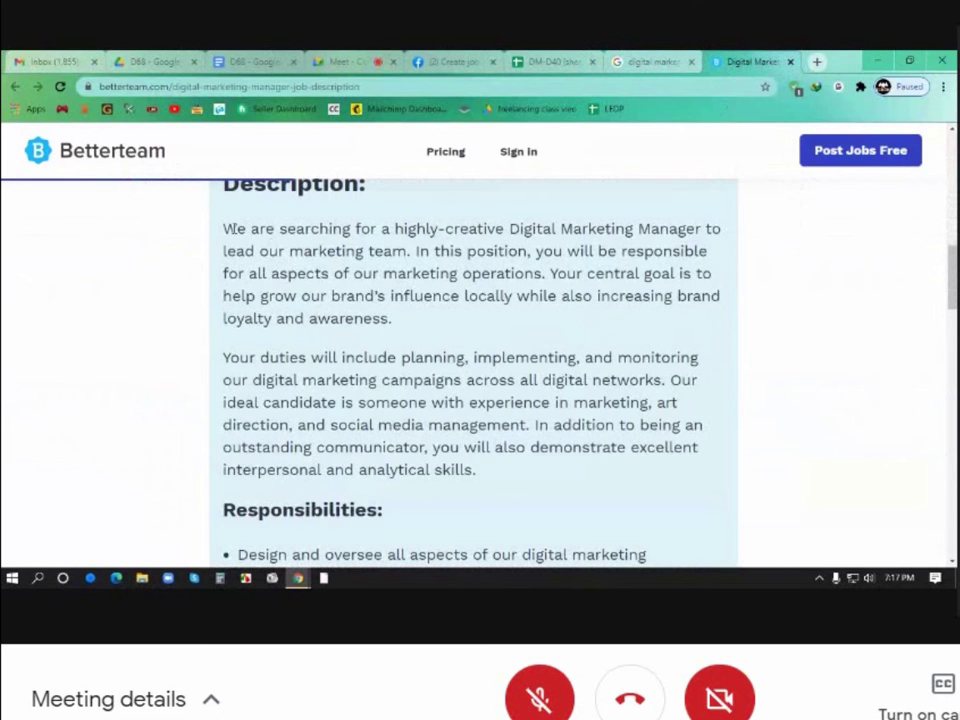
pyautogui.moveTo(224, 224); pyautogui.dragTo(330, 463)
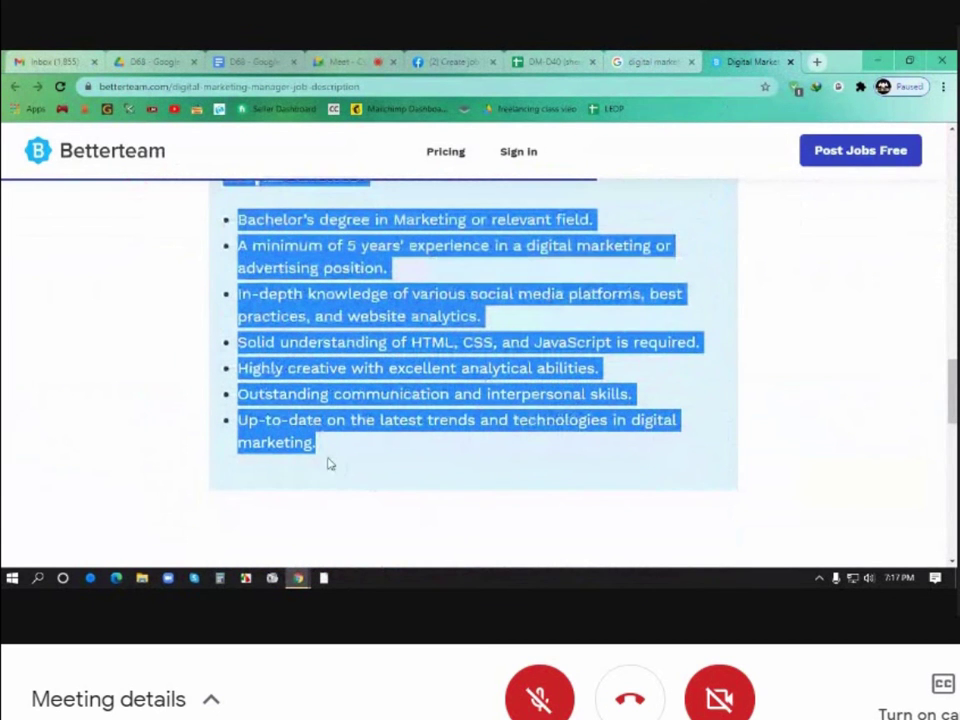
pyautogui.rightClick(296, 383)
pyautogui.click(321, 389)
pyautogui.click(450, 61)
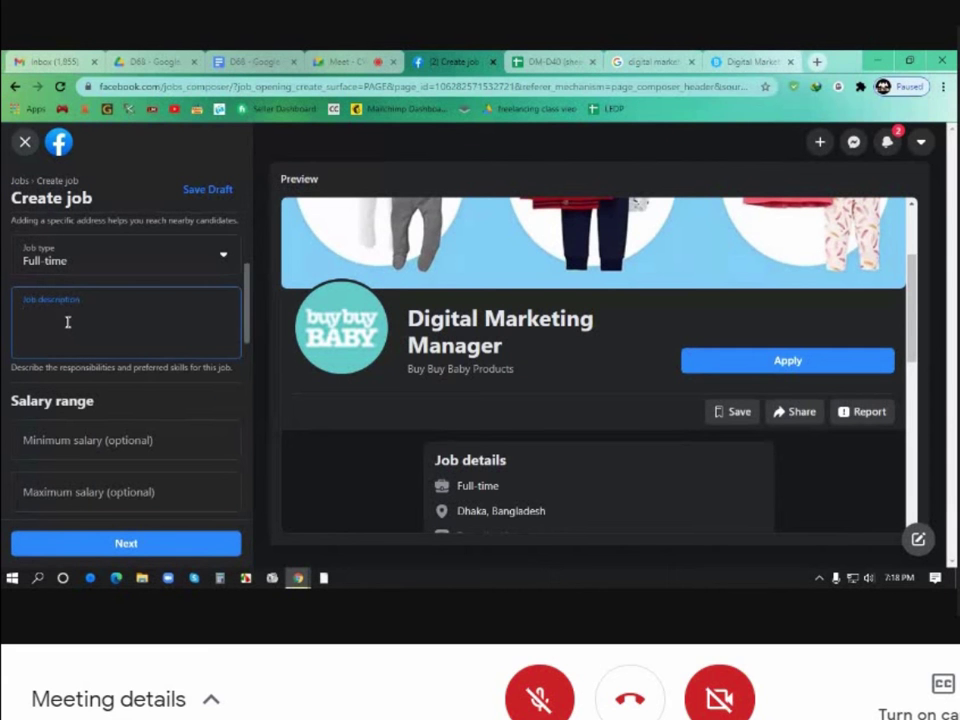
# Paste the copied Betterteam description and requirements into the Job description field
pyautogui.hotkey('ctrl', 'v')
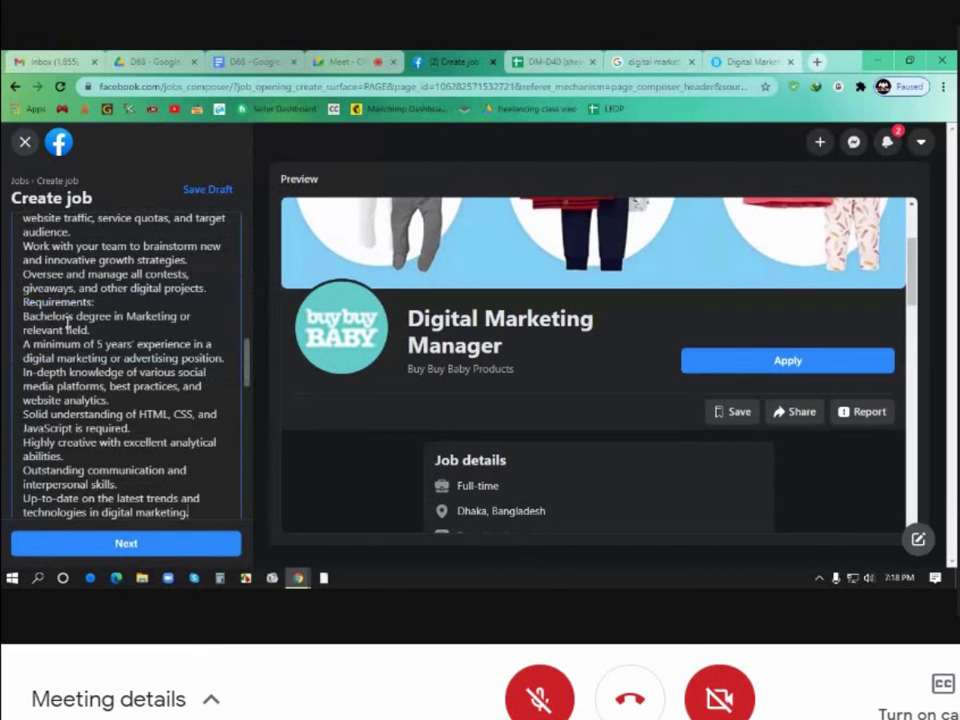
pyautogui.scroll(-5, 75, 335)
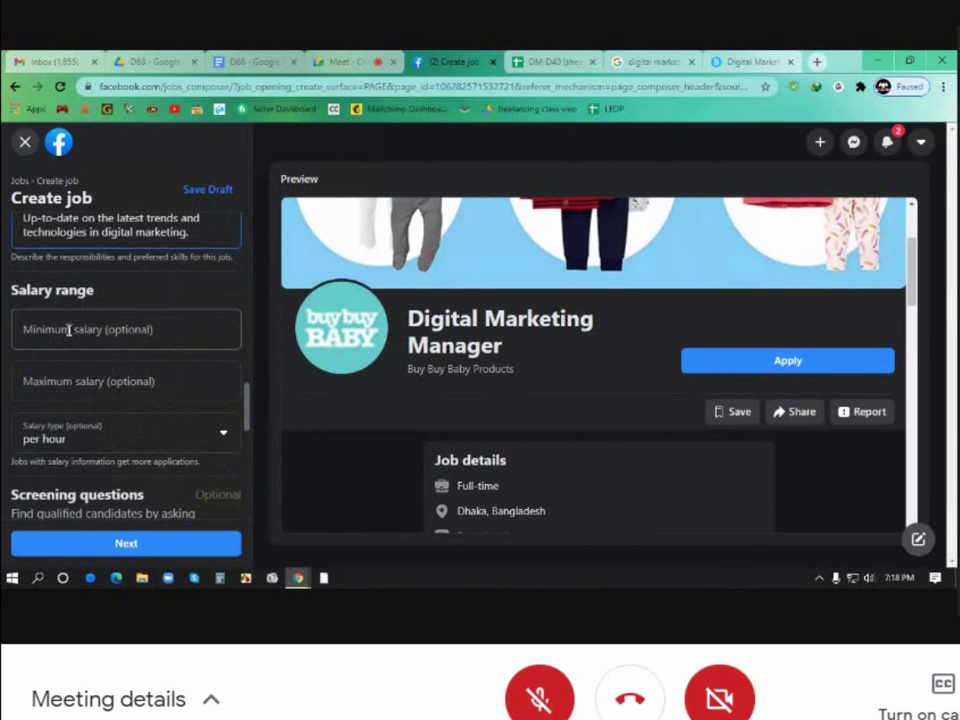
# Enter a salary range of ৳16,000 minimum to ৳30,000 maximum
pyautogui.click(69, 330)
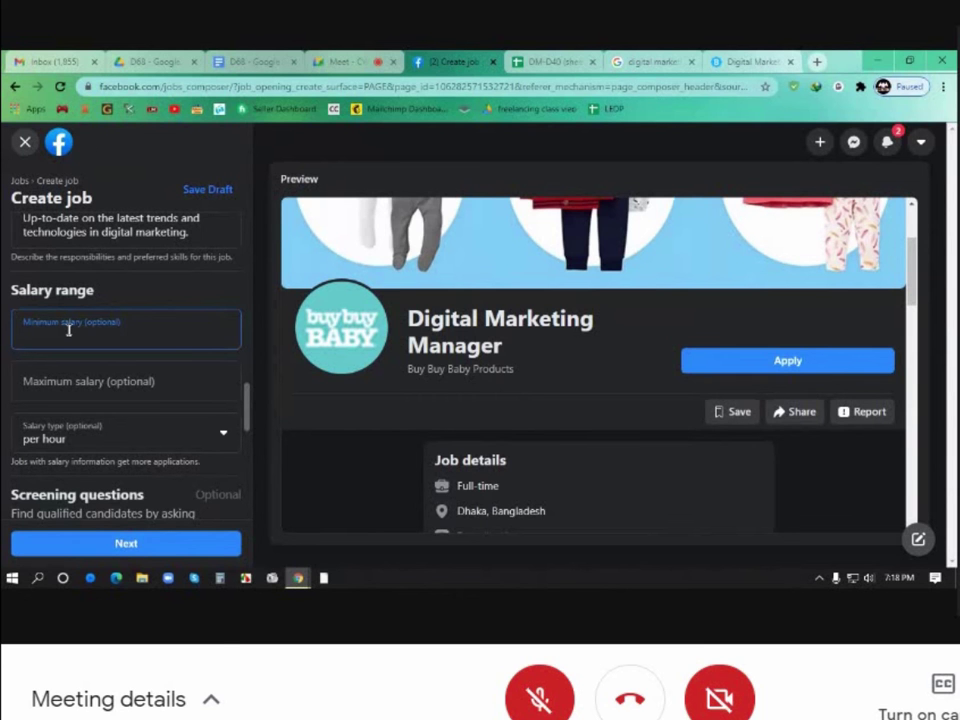
pyautogui.write('16000')
pyautogui.click(193, 361)
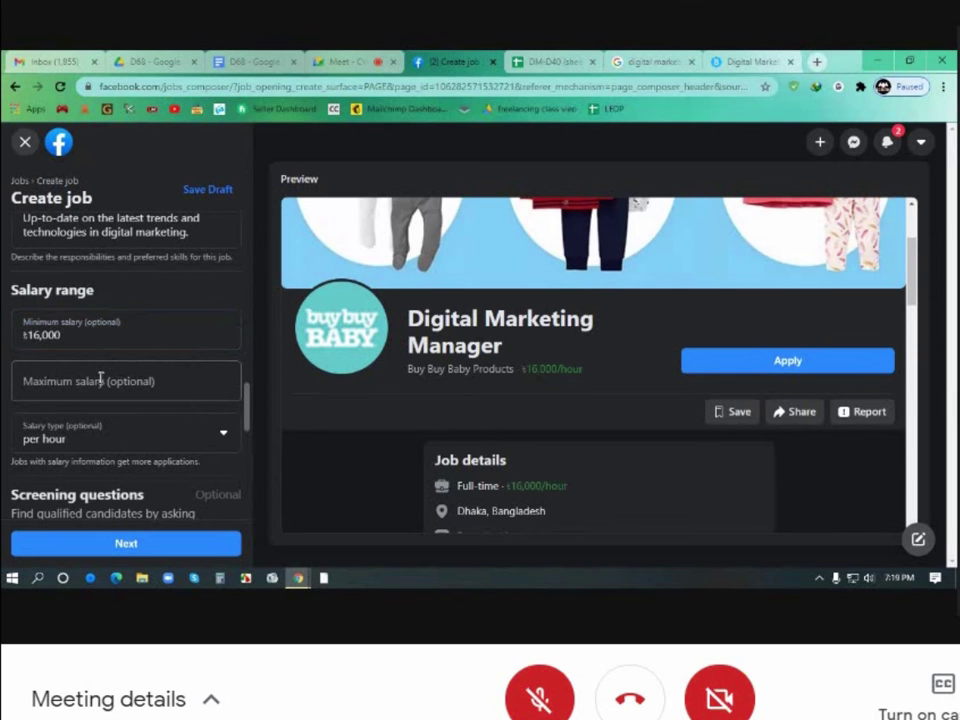
pyautogui.click(82, 383)
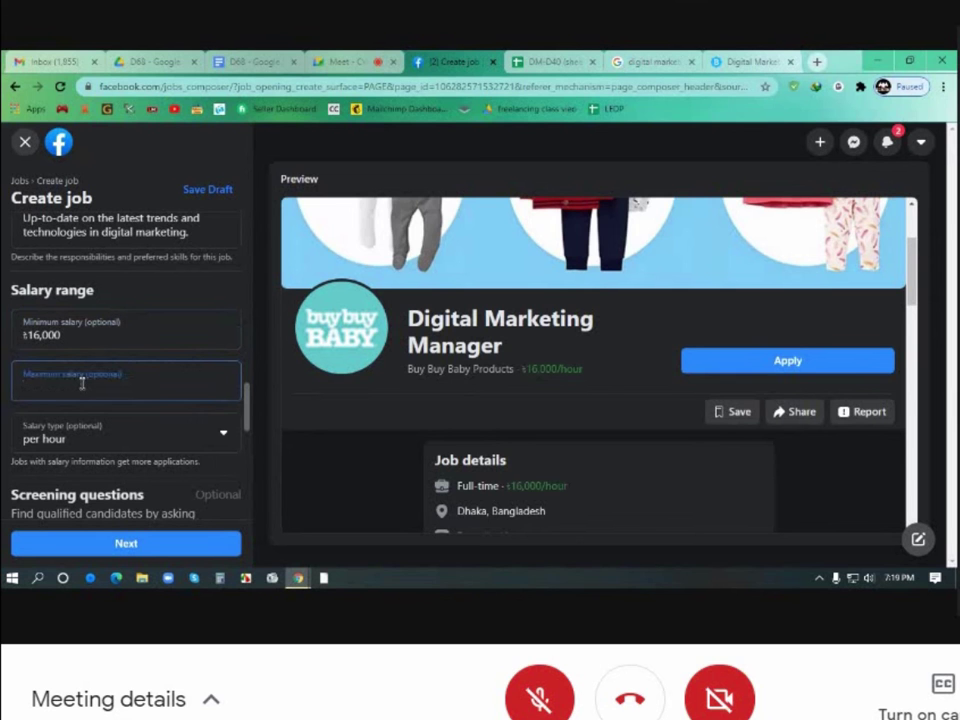
pyautogui.write('250')
pyautogui.write('00')
pyautogui.write('30')
pyautogui.click(400, 415)
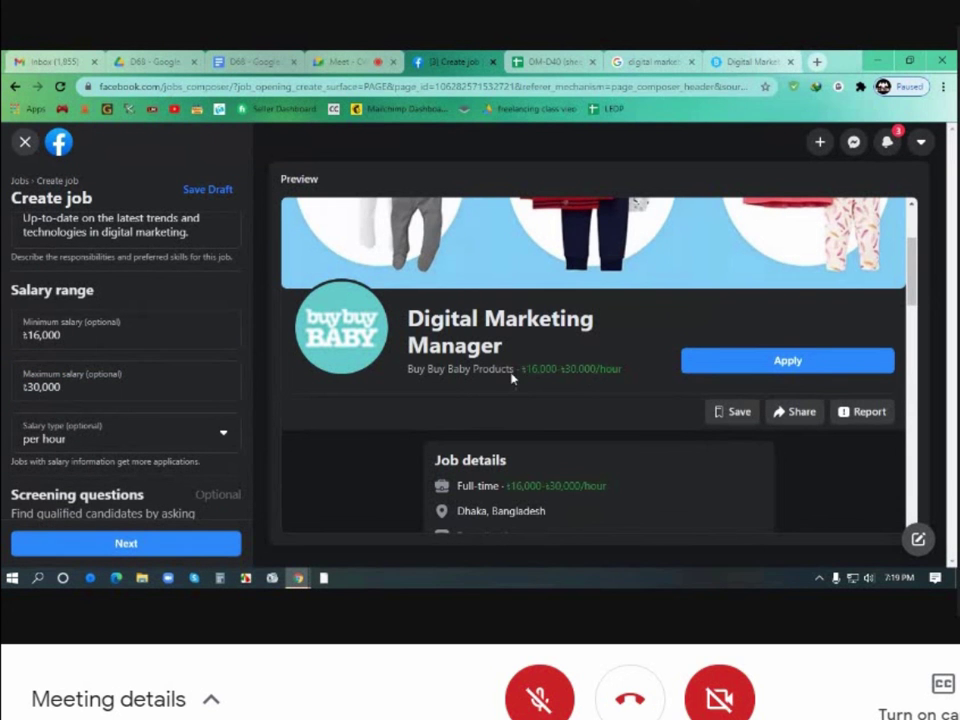
pyautogui.scroll(-1, 195, 381)
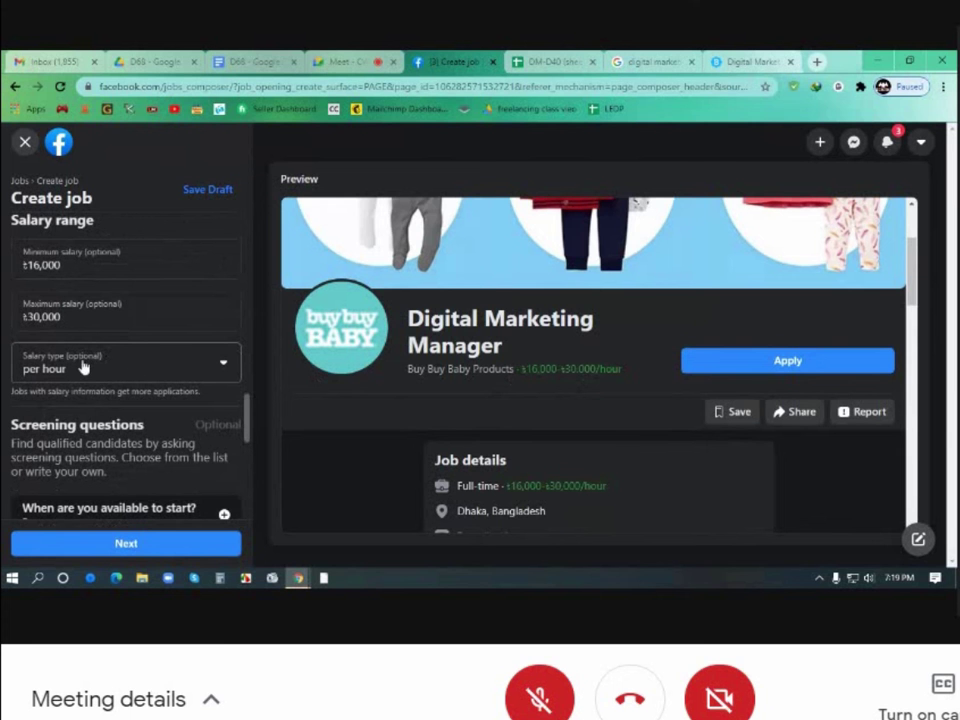
pyautogui.scroll(-1, 99, 369)
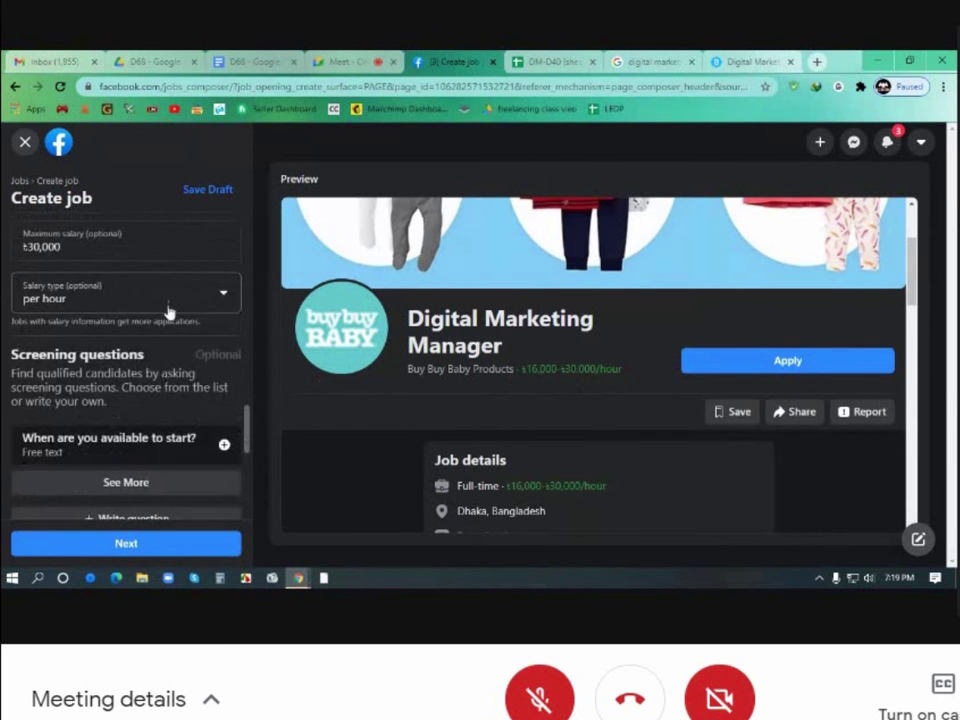
# Set the salary type to per month and admit the waiting guest to the video call
pyautogui.click(220, 298)
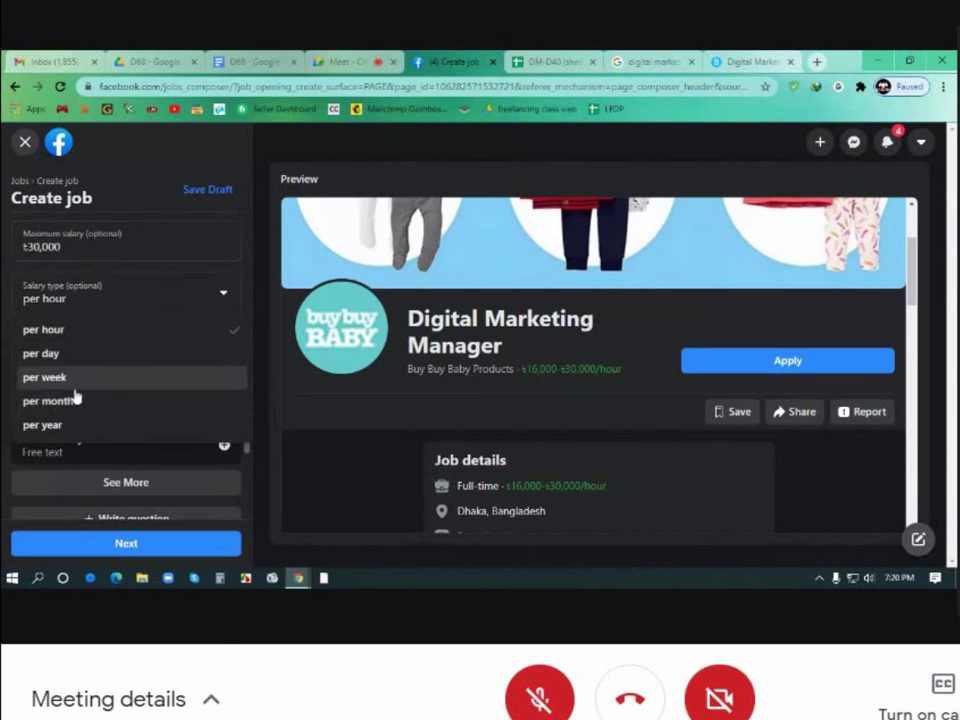
pyautogui.click(75, 401)
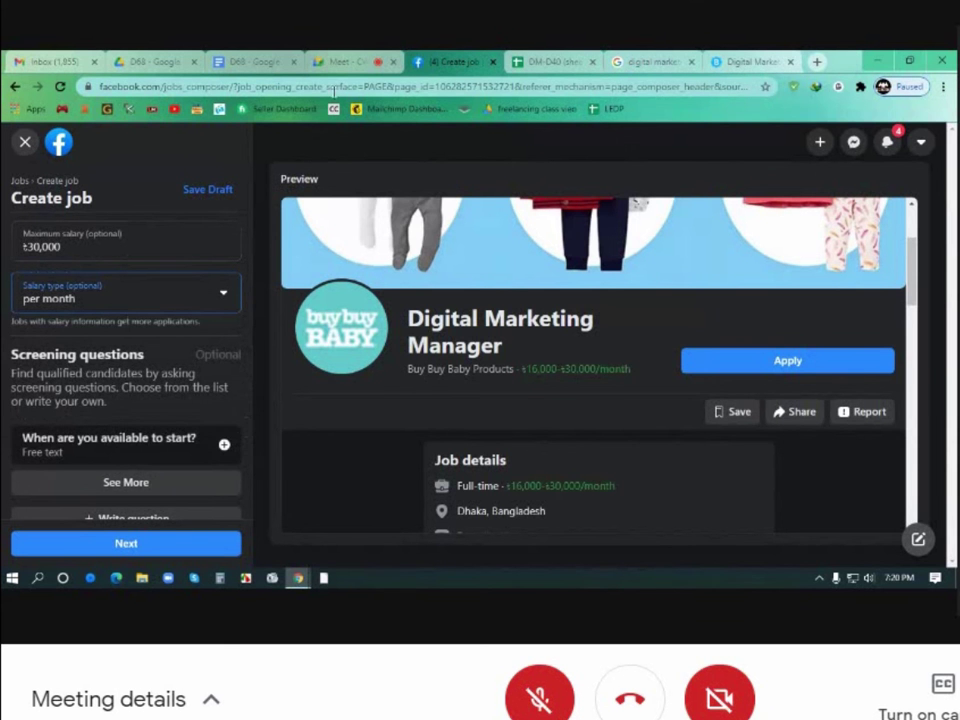
pyautogui.click(345, 61)
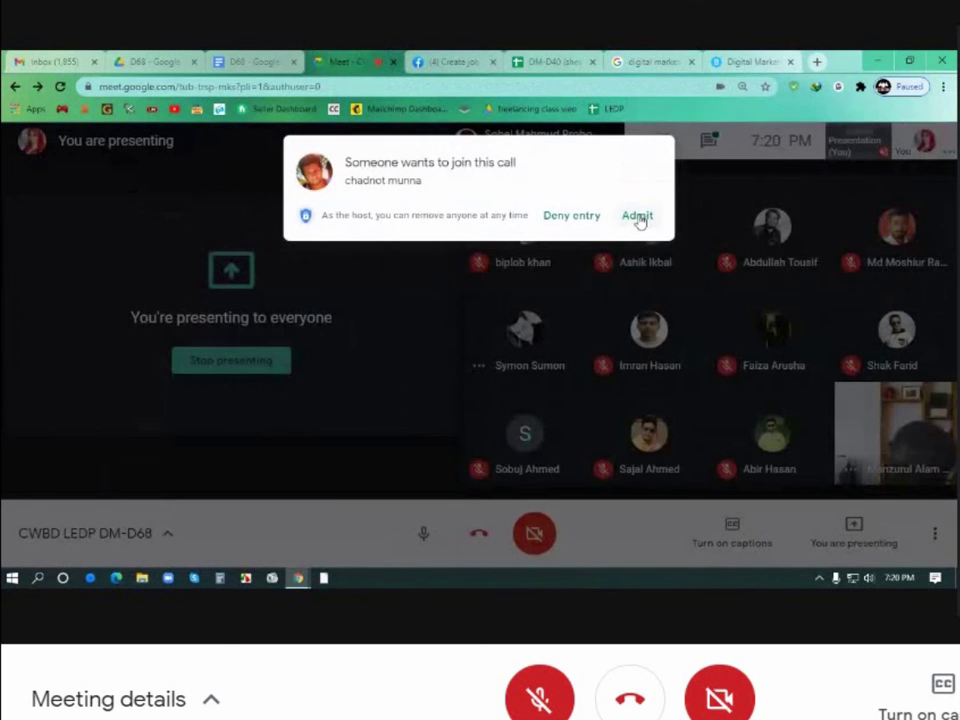
pyautogui.click(637, 217)
pyautogui.click(451, 61)
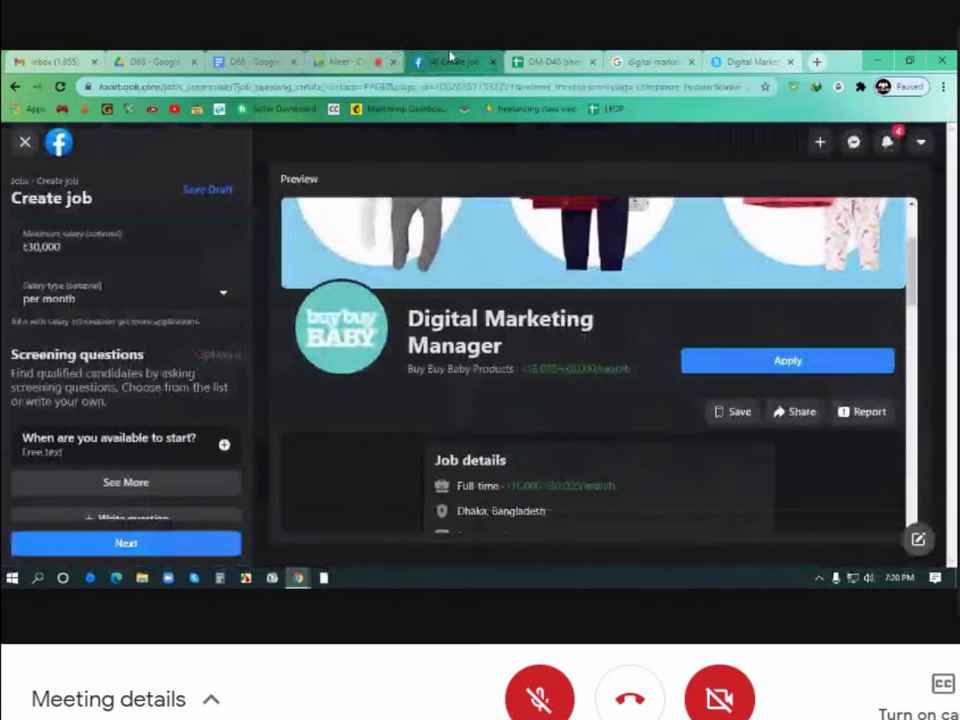
# Make the first screening question free text reading 'Why are you interested about this job?'
pyautogui.scroll(-2, 165, 337)
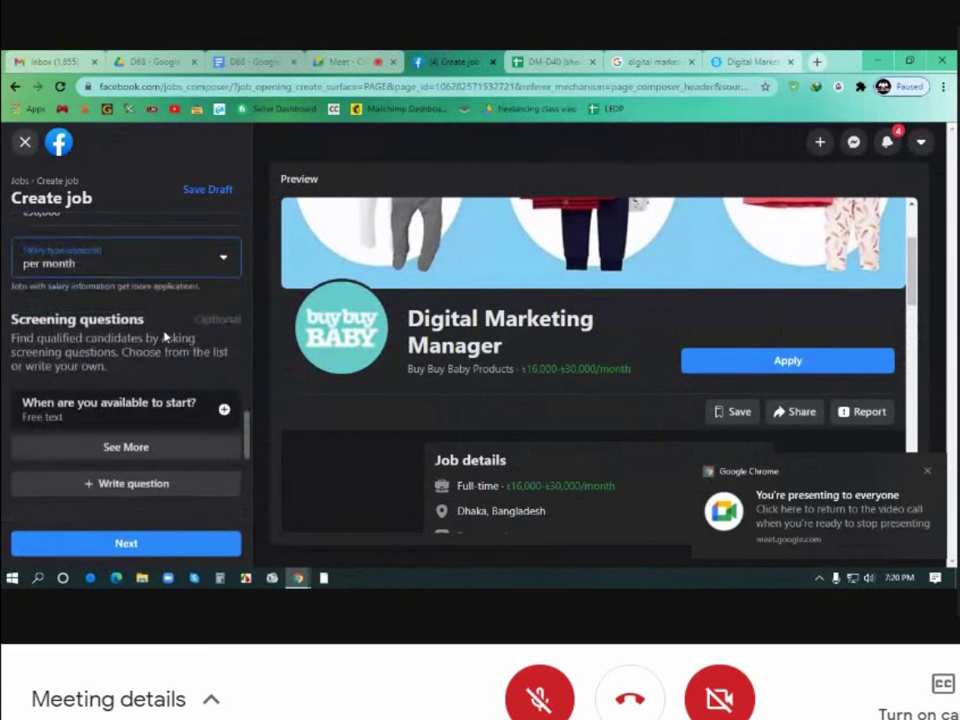
pyautogui.scroll(-2, 165, 337)
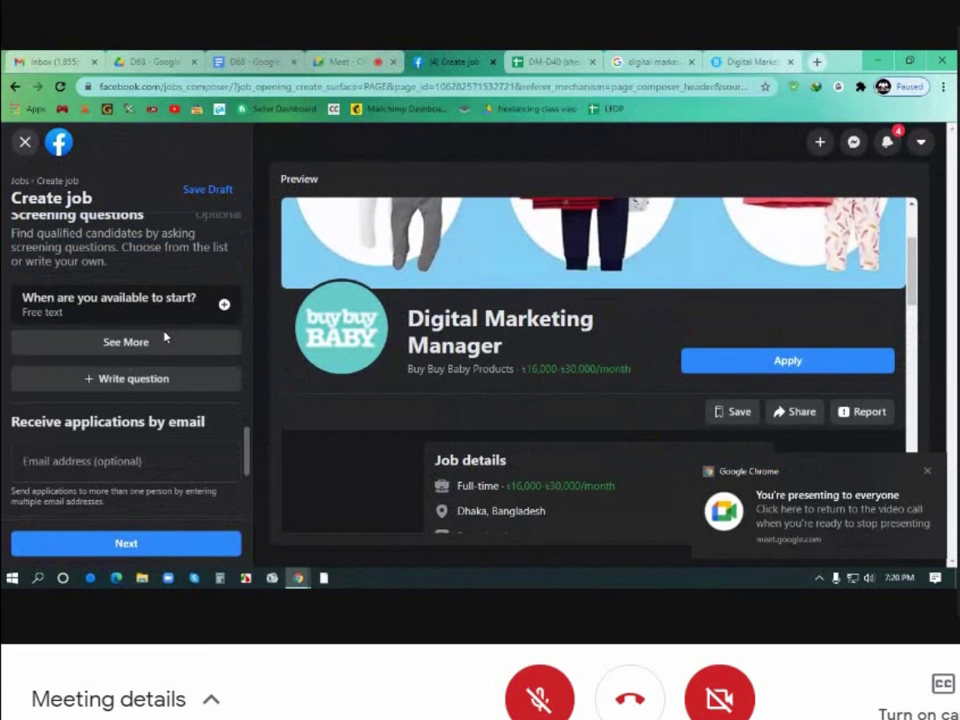
pyautogui.scroll(2, 94, 313)
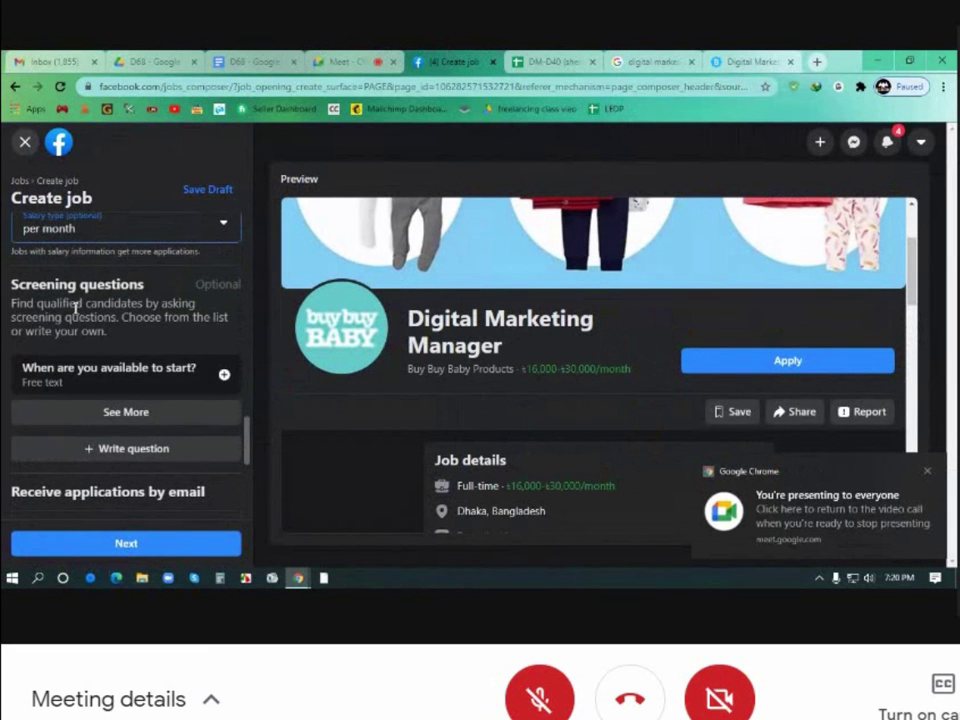
pyautogui.scroll(-2, 129, 321)
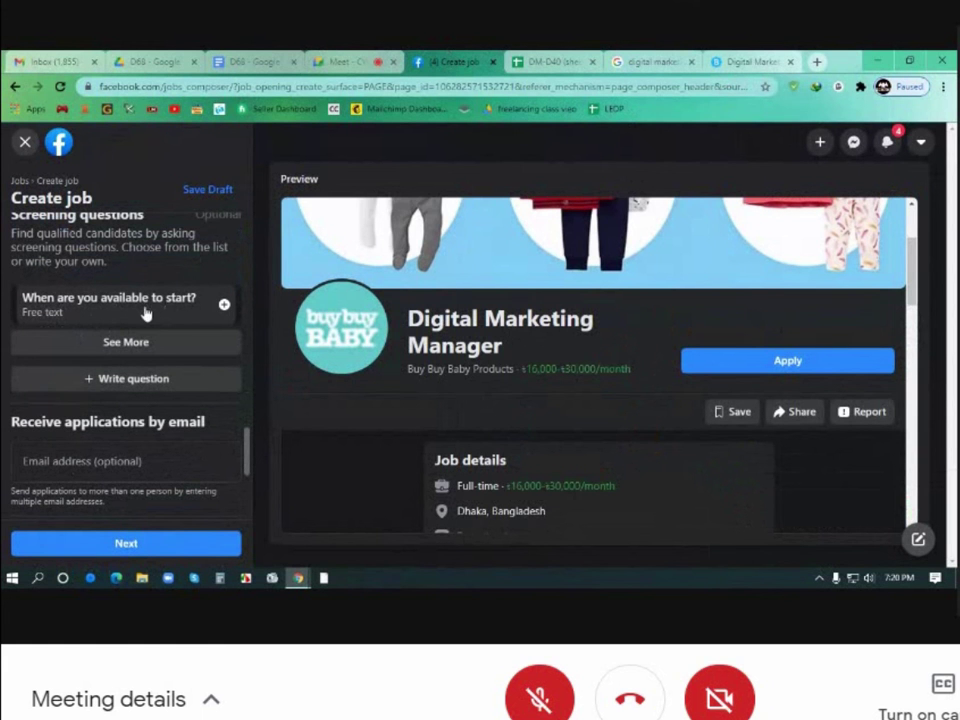
pyautogui.click(224, 305)
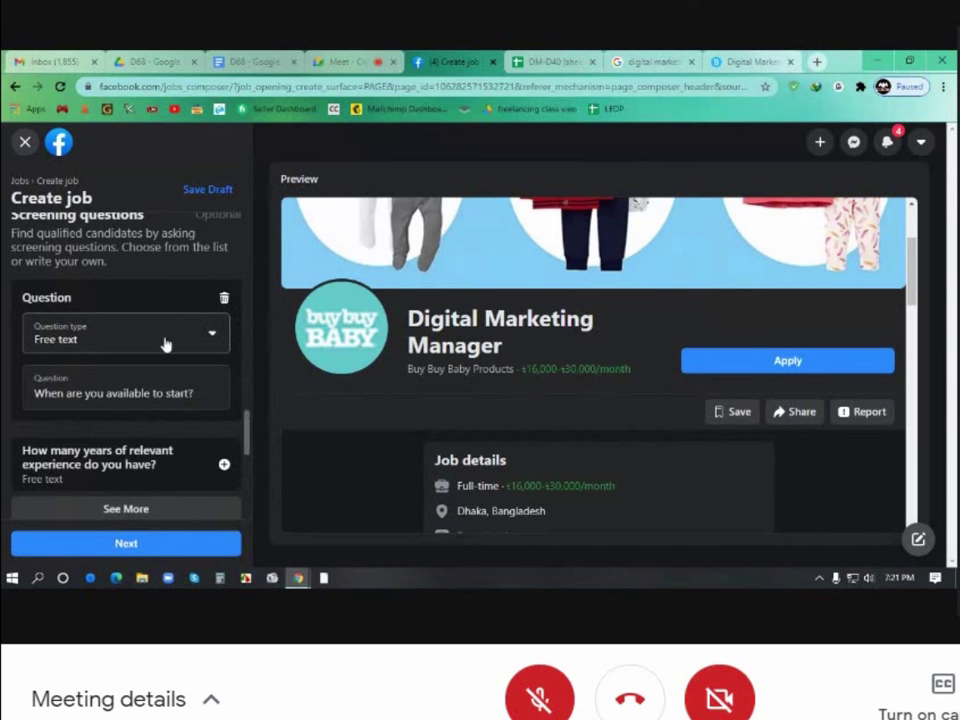
pyautogui.click(210, 338)
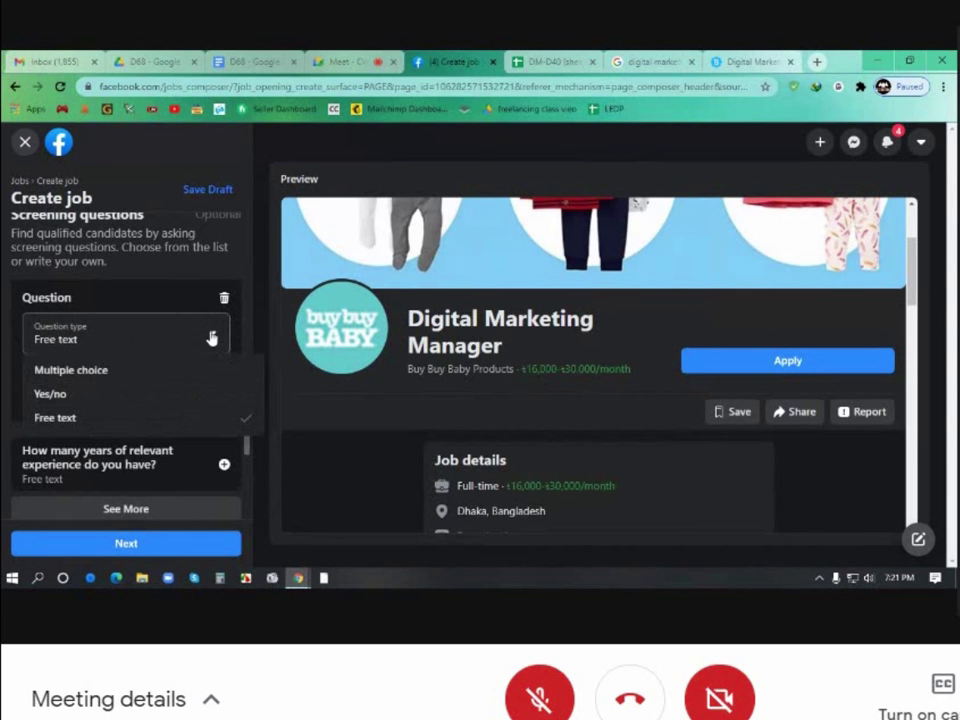
pyautogui.click(85, 419)
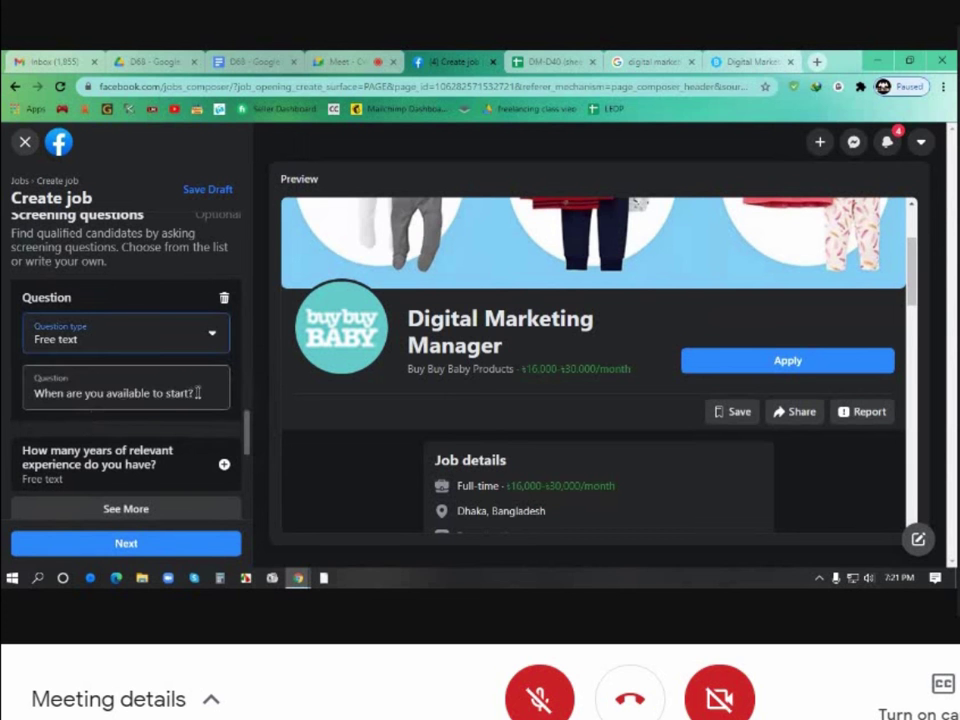
pyautogui.moveTo(197, 392); pyautogui.dragTo(24, 393)
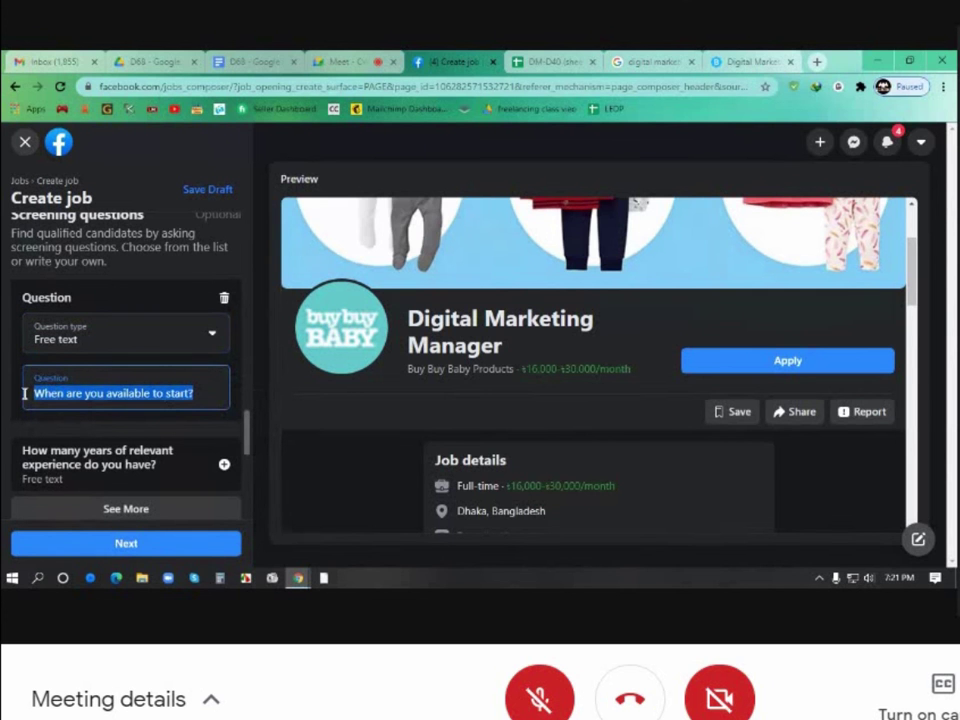
pyautogui.write('Wh')
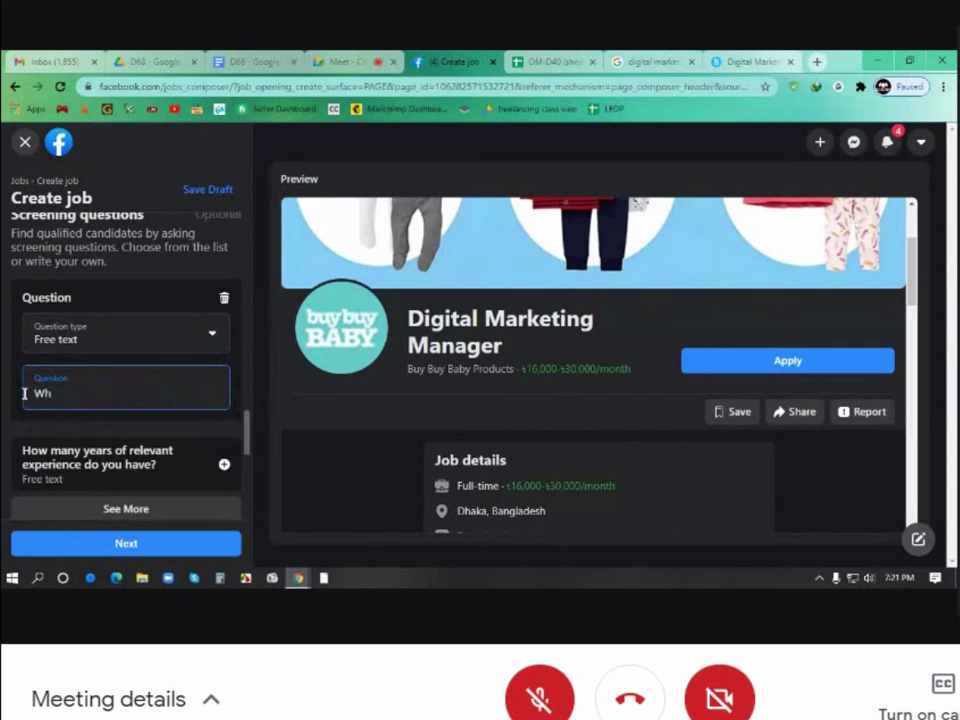
pyautogui.write('y are you intereste')
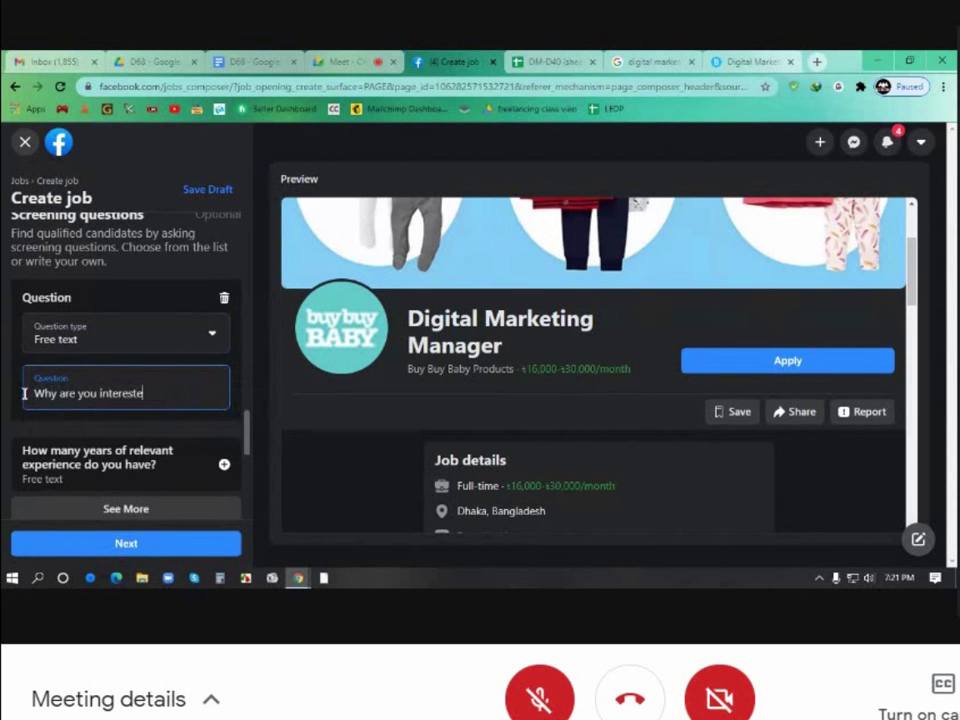
pyautogui.write('d about this job')
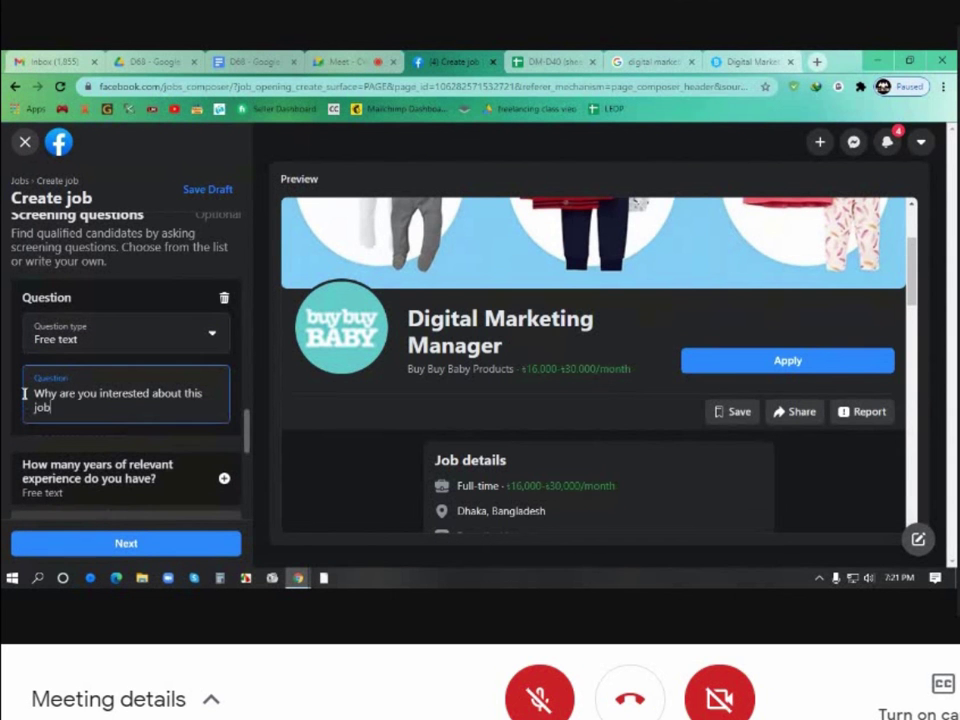
pyautogui.write('?')
# Add the suggested question 'How many years of relevant experience do you have?'
pyautogui.scroll(-1, 78, 423)
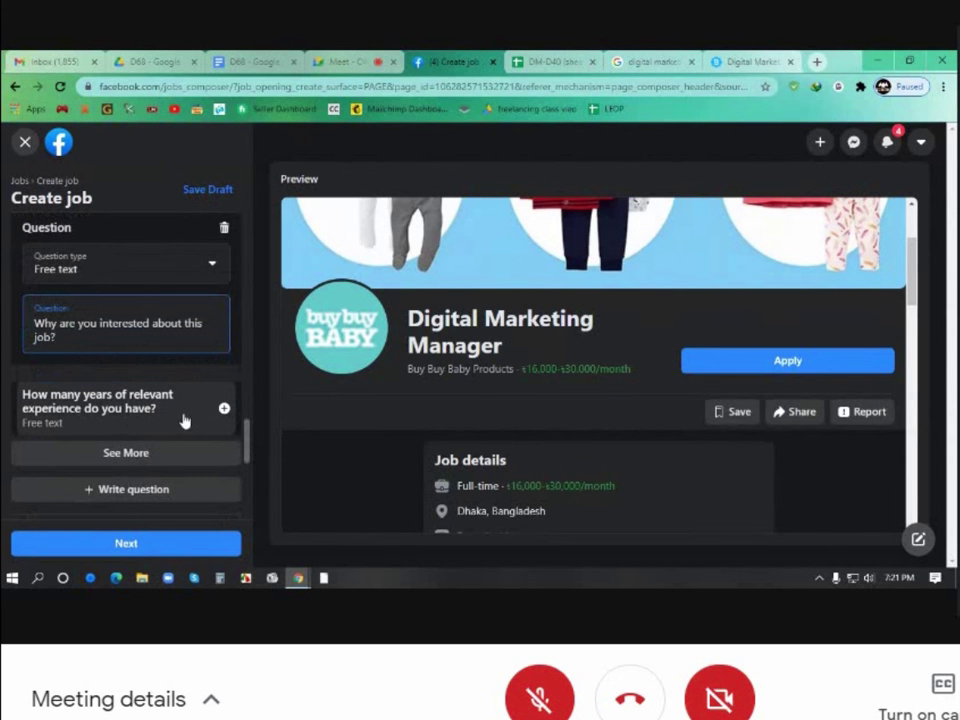
pyautogui.click(222, 409)
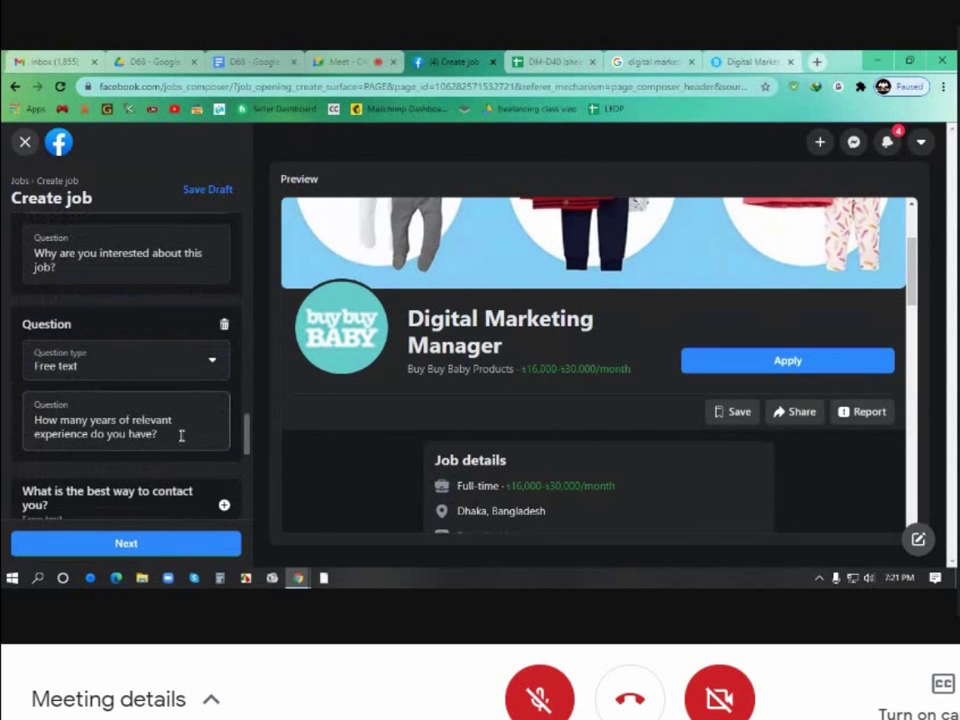
pyautogui.moveTo(180, 435); pyautogui.dragTo(30, 420)
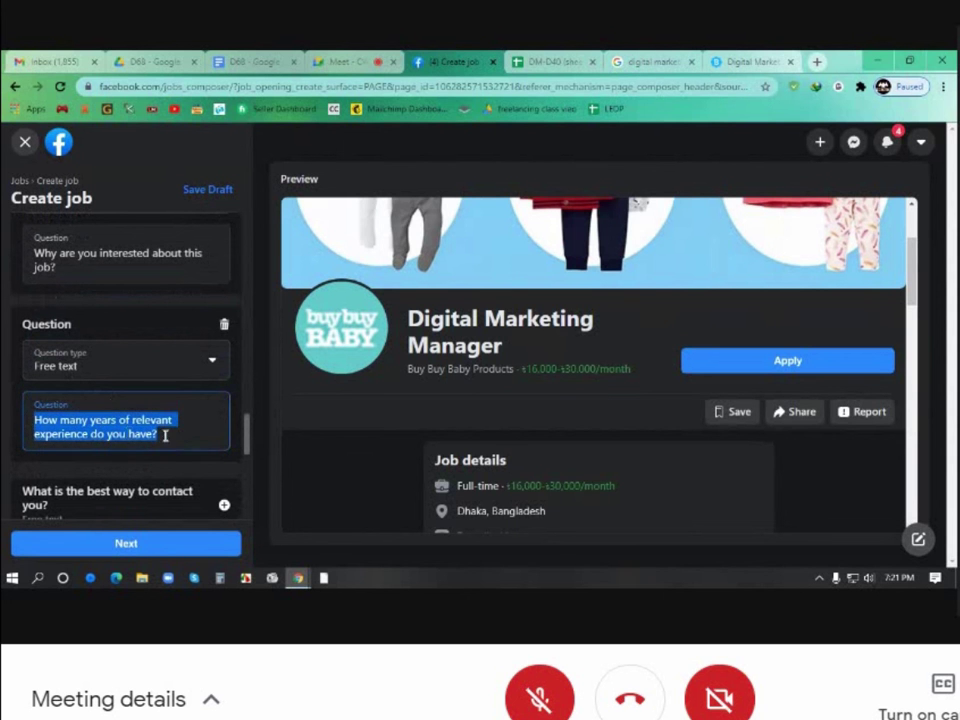
pyautogui.click(165, 435)
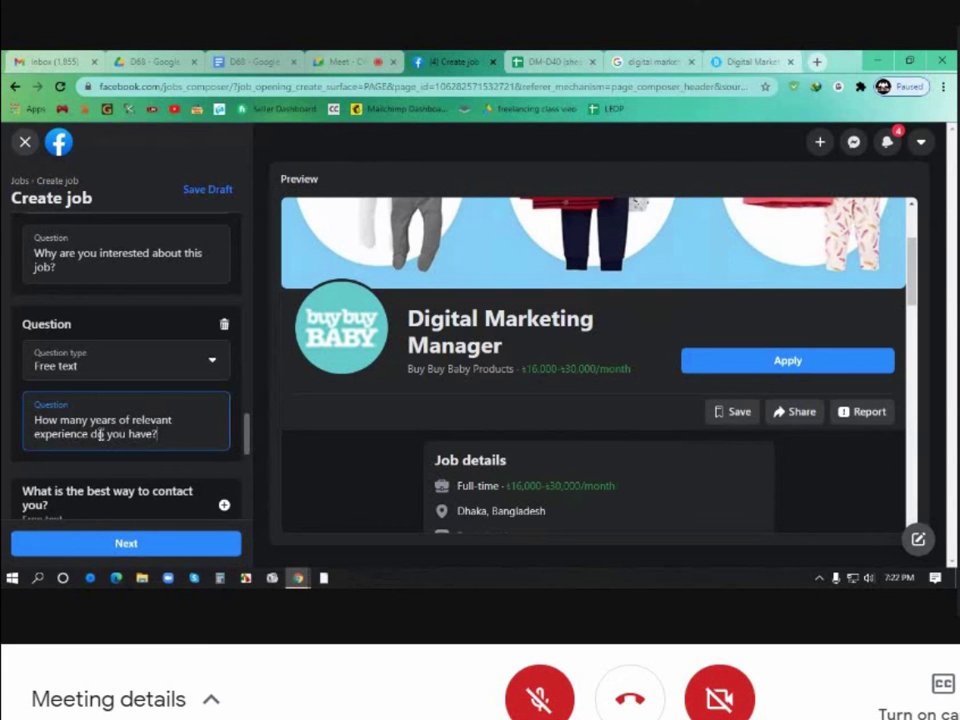
# Add the contact-method suggestion and reword it to 'Describe yourself'
pyautogui.scroll(-2, 154, 433)
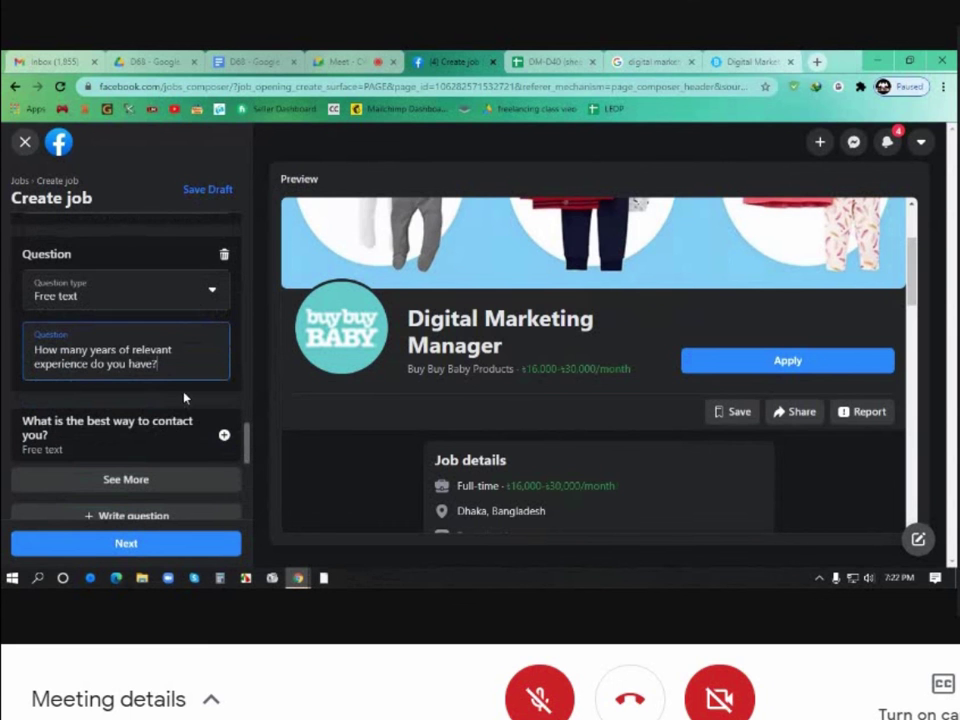
pyautogui.click(224, 434)
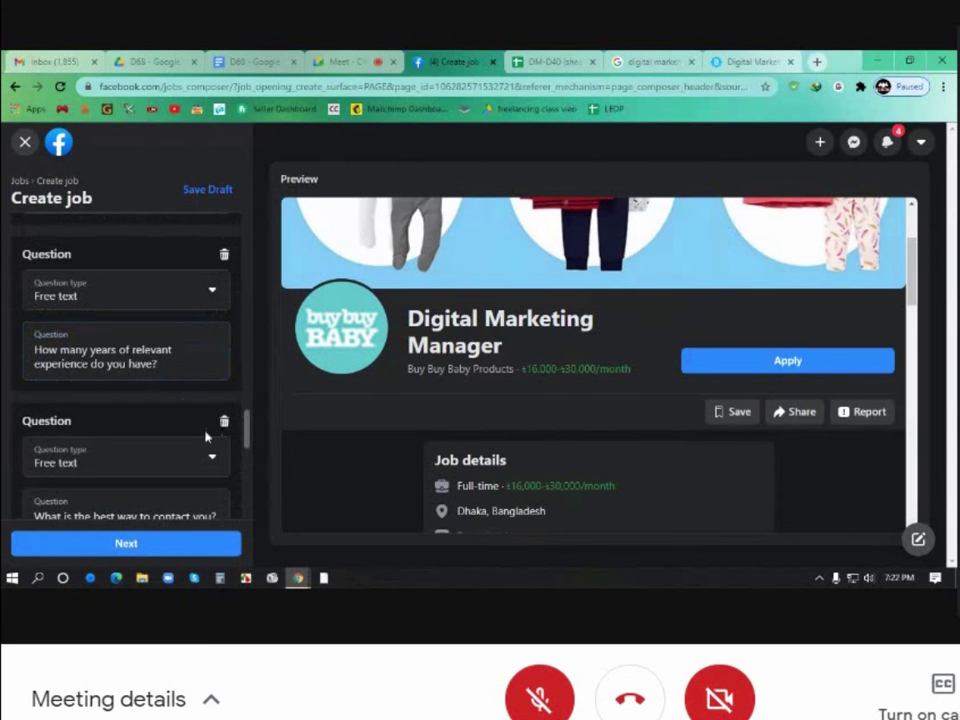
pyautogui.scroll(-3, 205, 436)
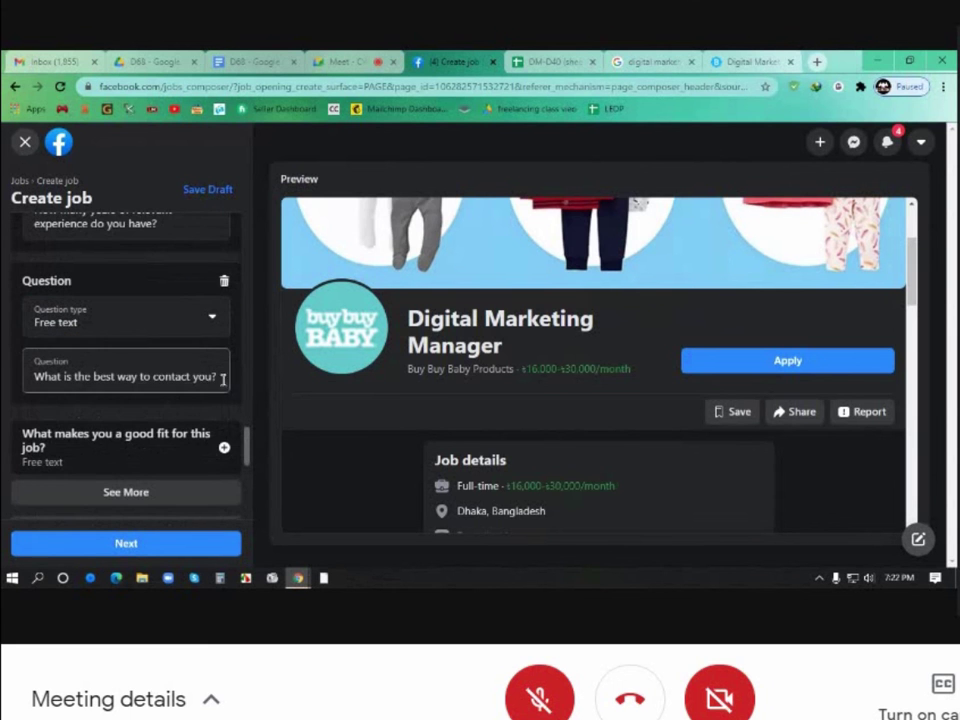
pyautogui.moveTo(222, 378); pyautogui.dragTo(50, 371)
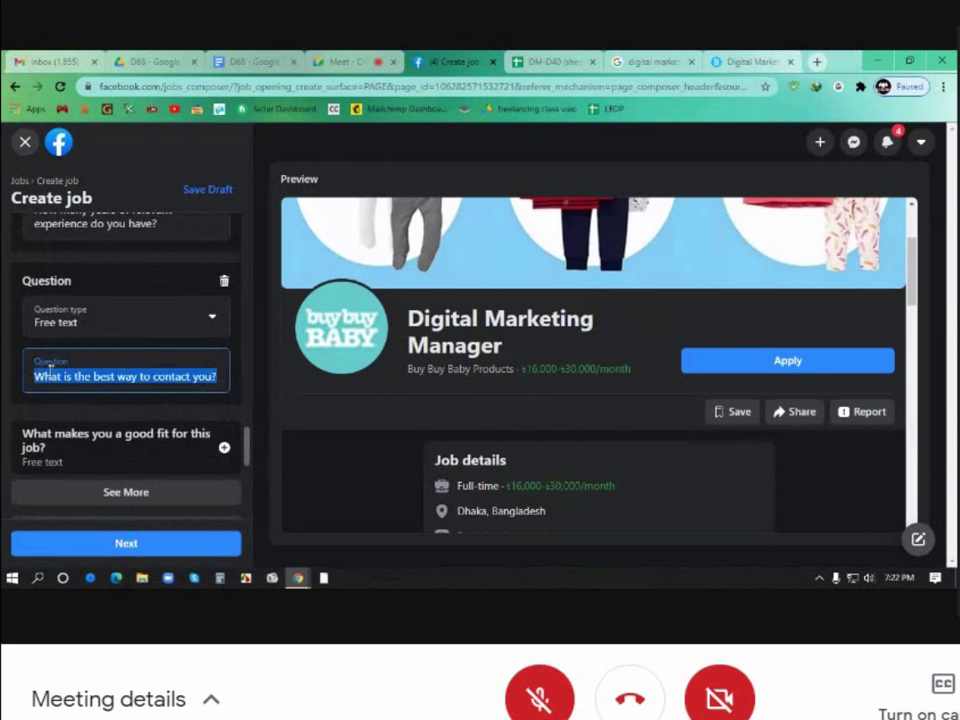
pyautogui.write('Des')
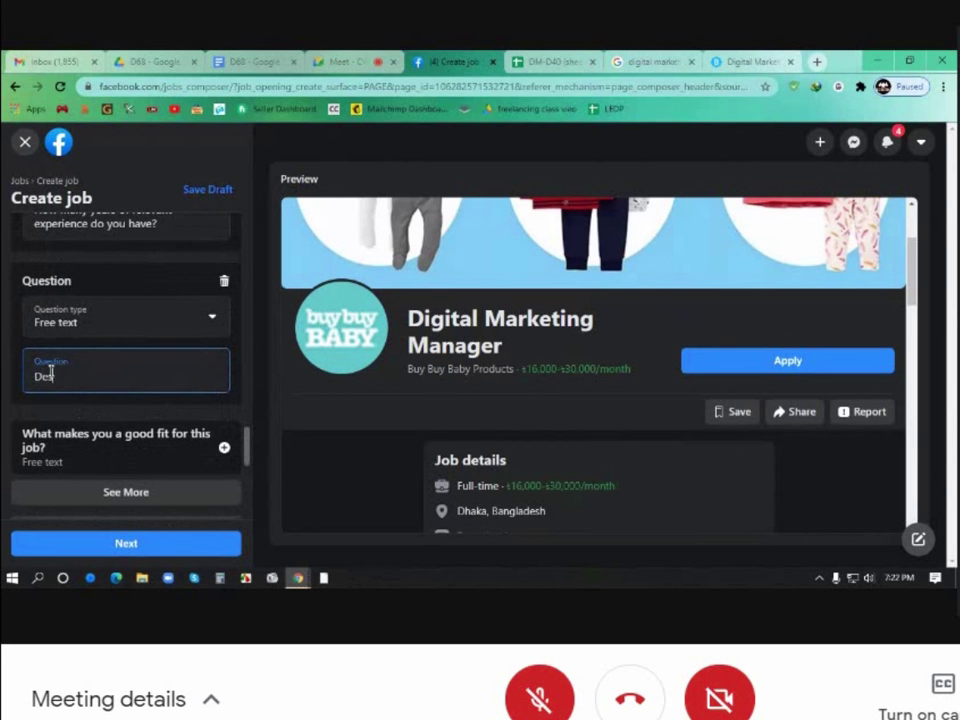
pyautogui.write('cribe yourself.')
# Add the good-fit, certifications/licences/training, and 'Why are you interested in this job?' suggested questions
pyautogui.click(224, 447)
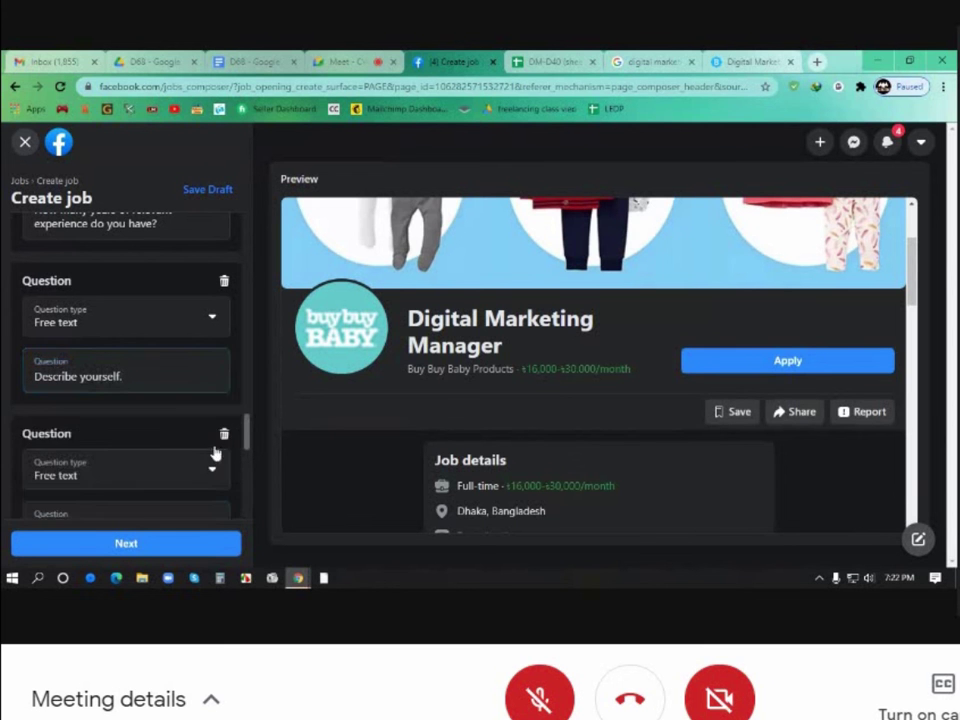
pyautogui.scroll(-3, 214, 453)
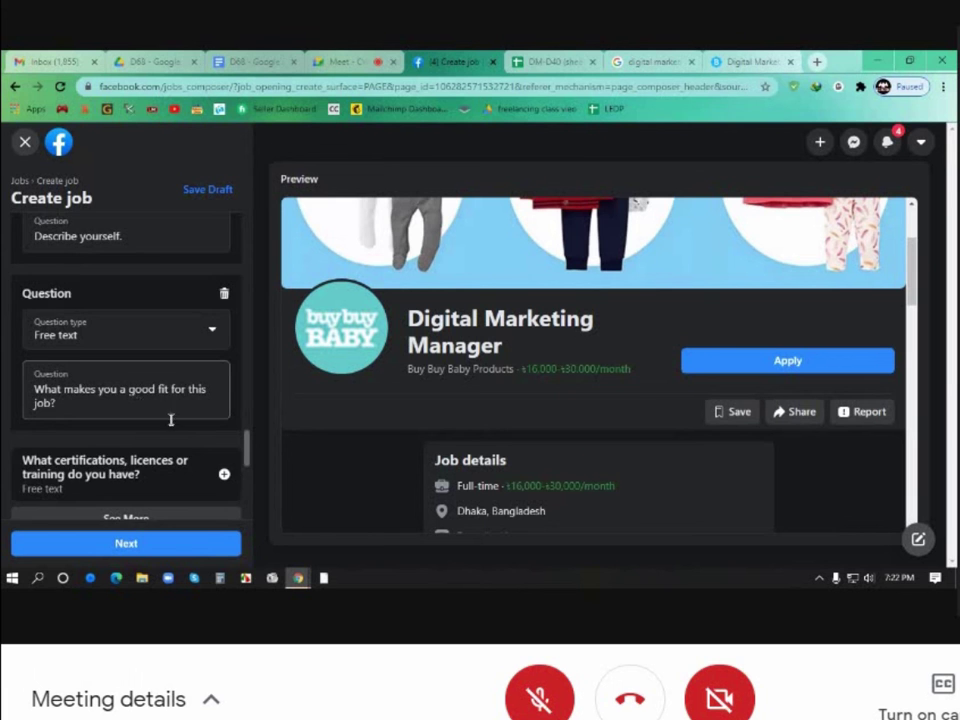
pyautogui.scroll(-1, 185, 417)
pyautogui.click(223, 403)
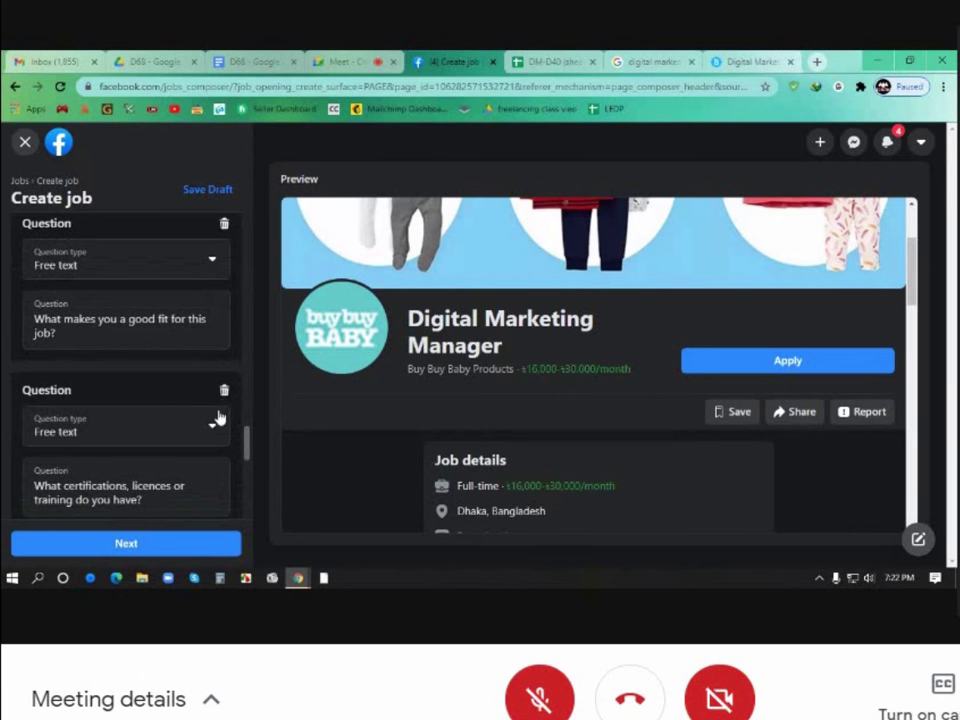
pyautogui.scroll(-1, 185, 433)
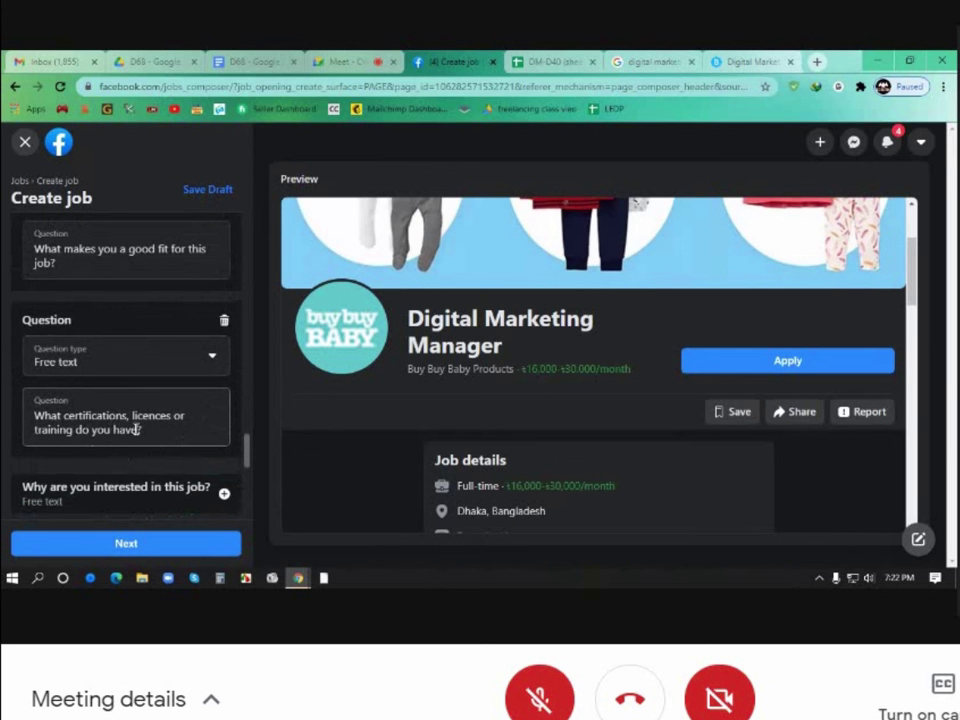
pyautogui.scroll(-1, 140, 435)
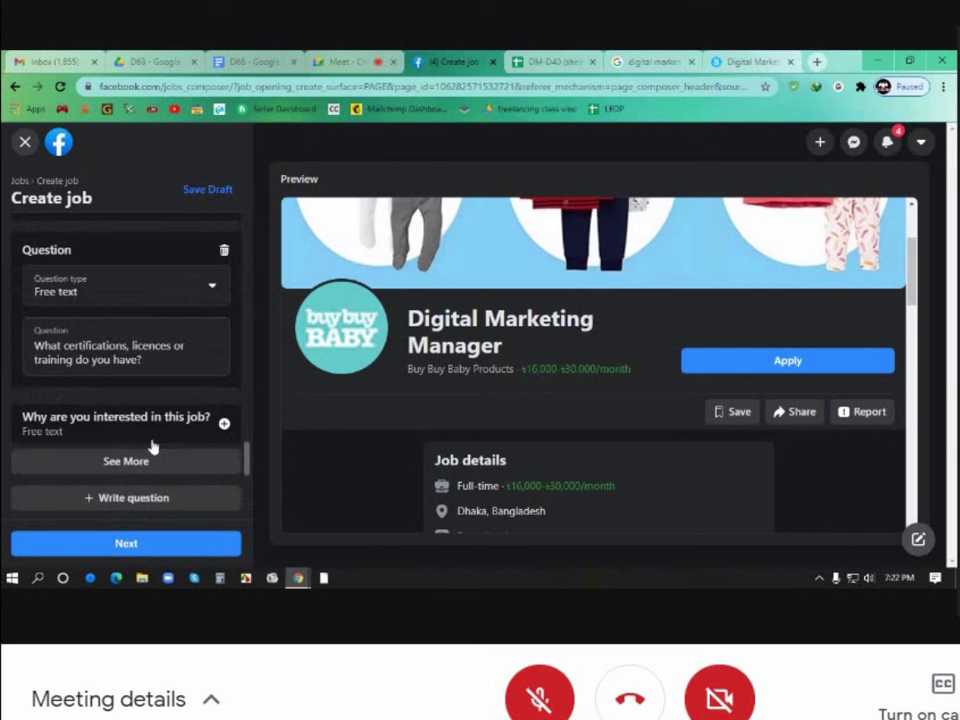
pyautogui.click(222, 423)
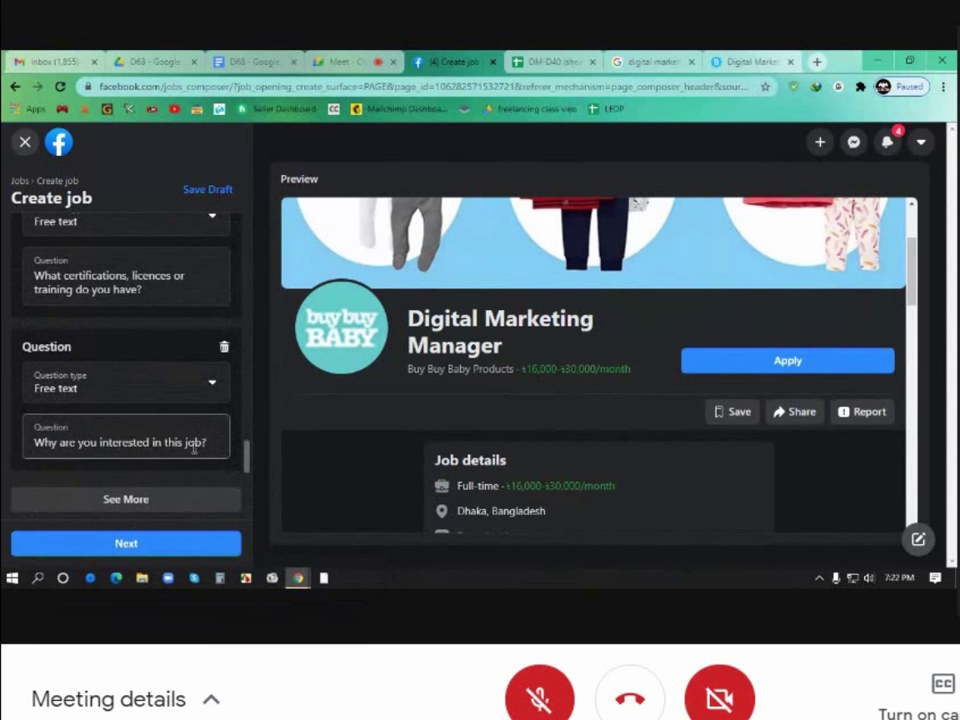
pyautogui.moveTo(208, 441); pyautogui.dragTo(19, 451)
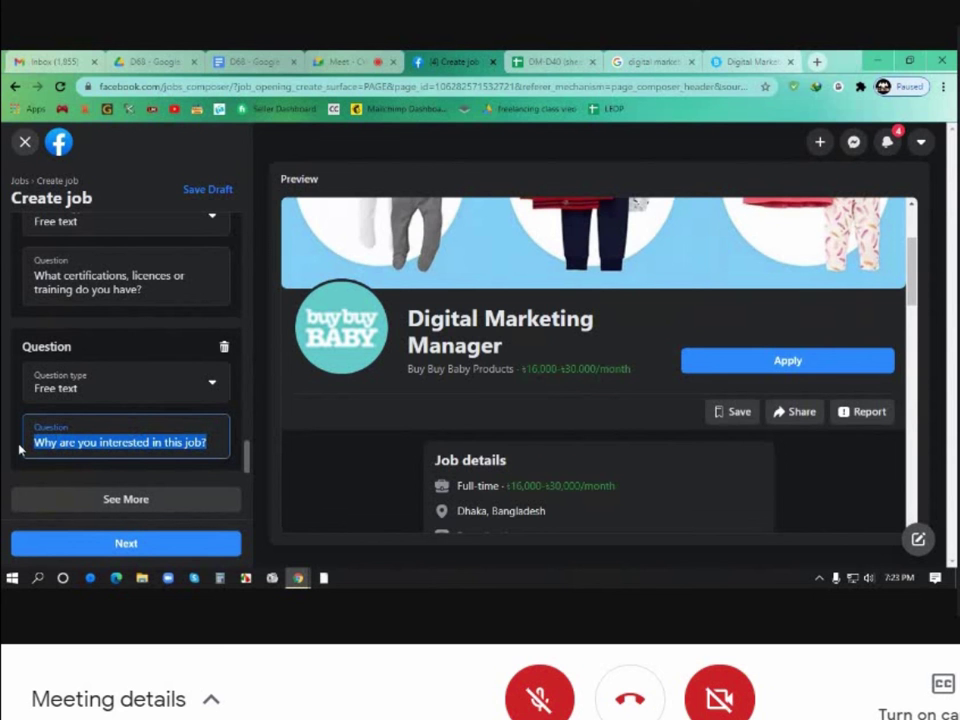
# Reword the last screening question to 'Why we are hire you?' and review the question list
pyautogui.write('W')
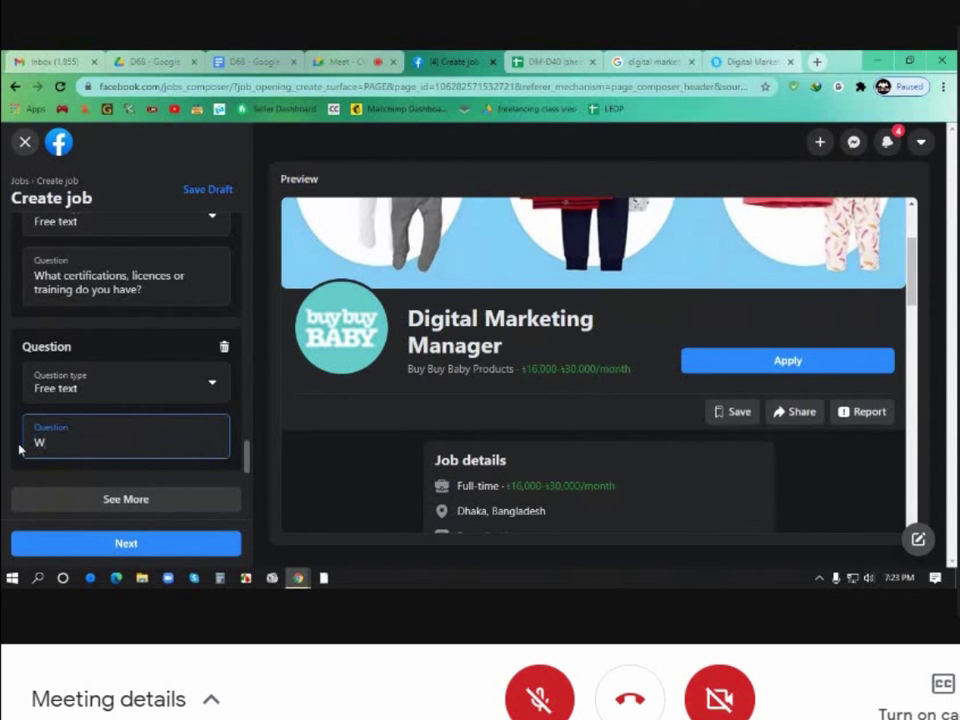
pyautogui.write('hy we are hiring you')
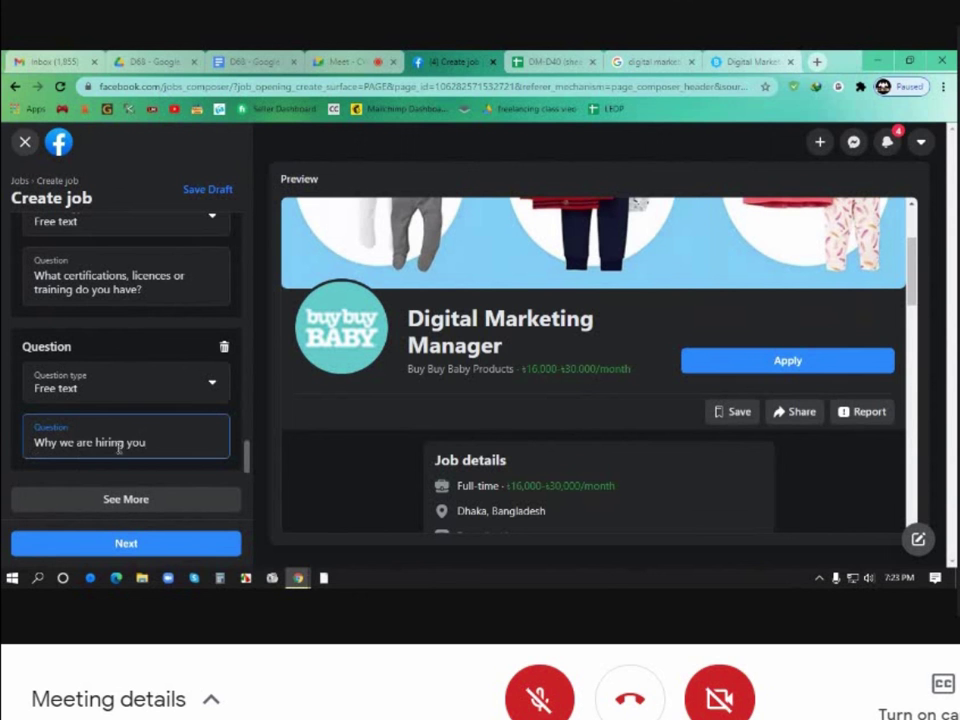
pyautogui.moveTo(122, 441); pyautogui.dragTo(111, 442)
pyautogui.press('BackSpace')
pyautogui.press('Delete')
pyautogui.write('e')
pyautogui.scroll(-2, 145, 440)
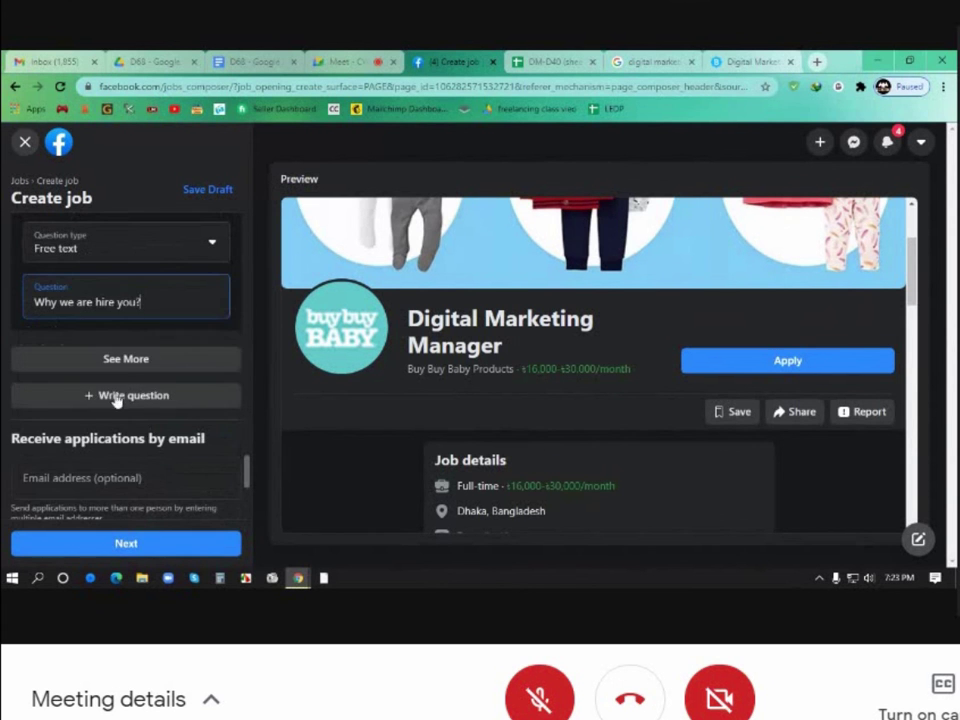
pyautogui.scroll(1, 119, 317)
pyautogui.scroll(5, 119, 320)
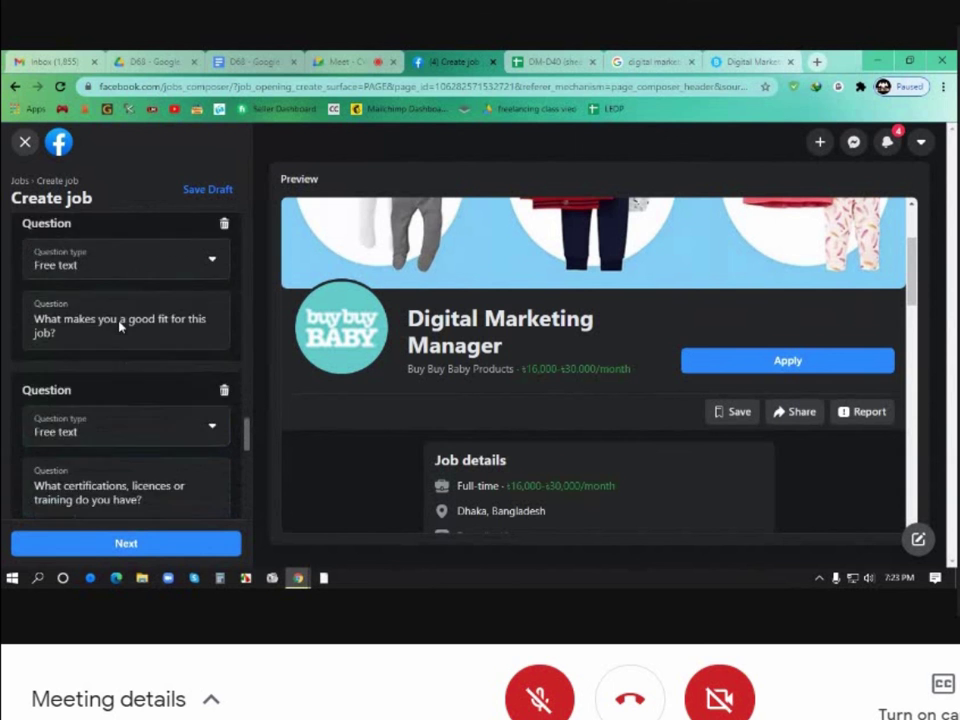
pyautogui.scroll(5, 119, 326)
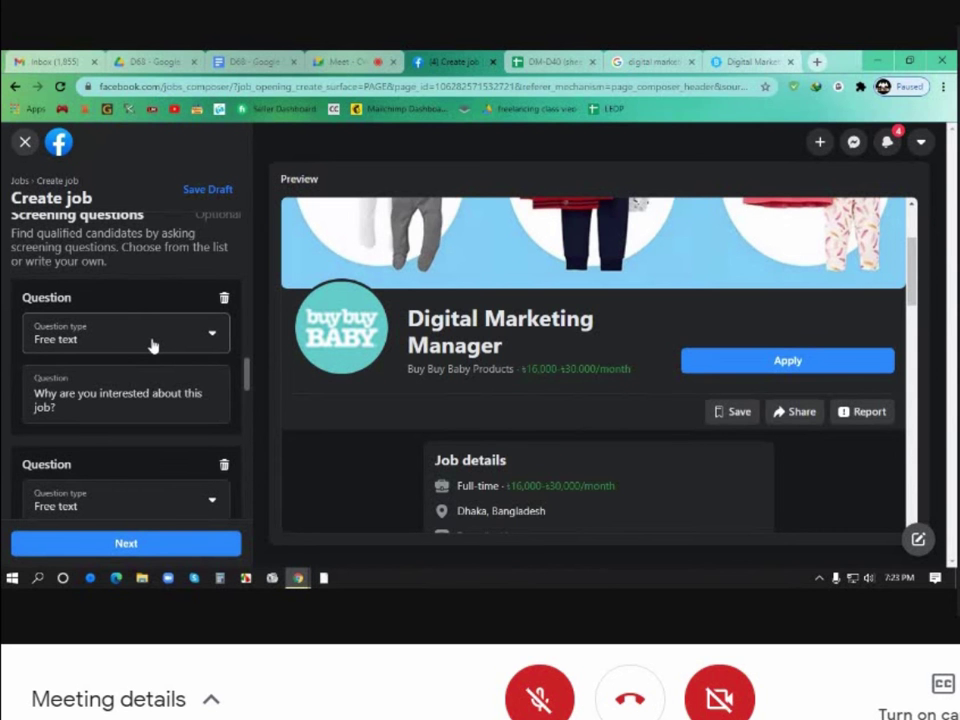
pyautogui.scroll(-5, 182, 360)
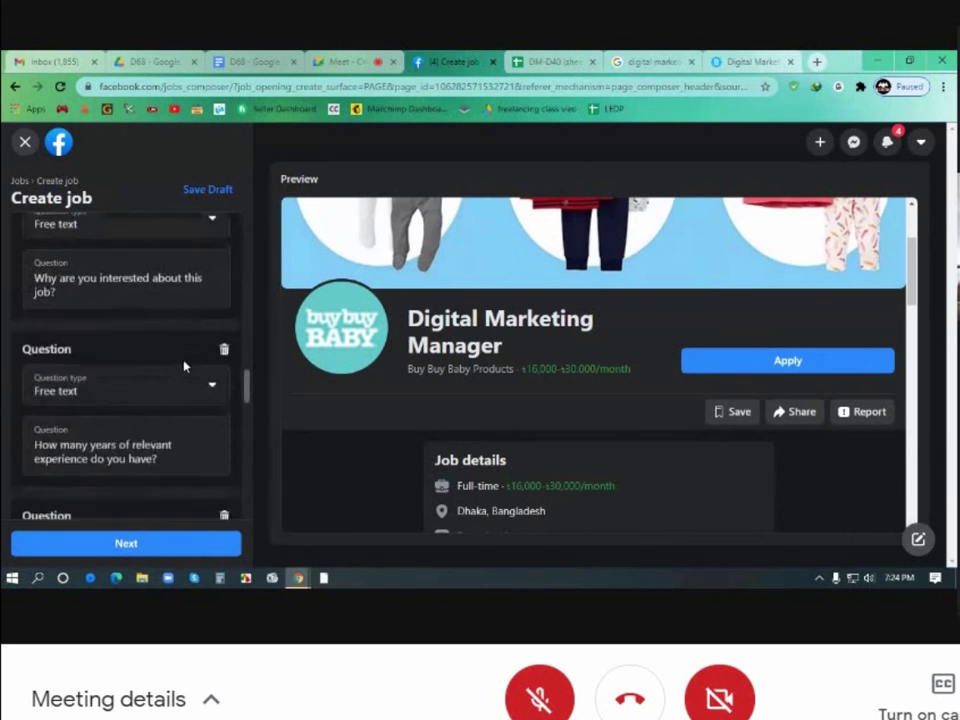
pyautogui.scroll(-8, 184, 367)
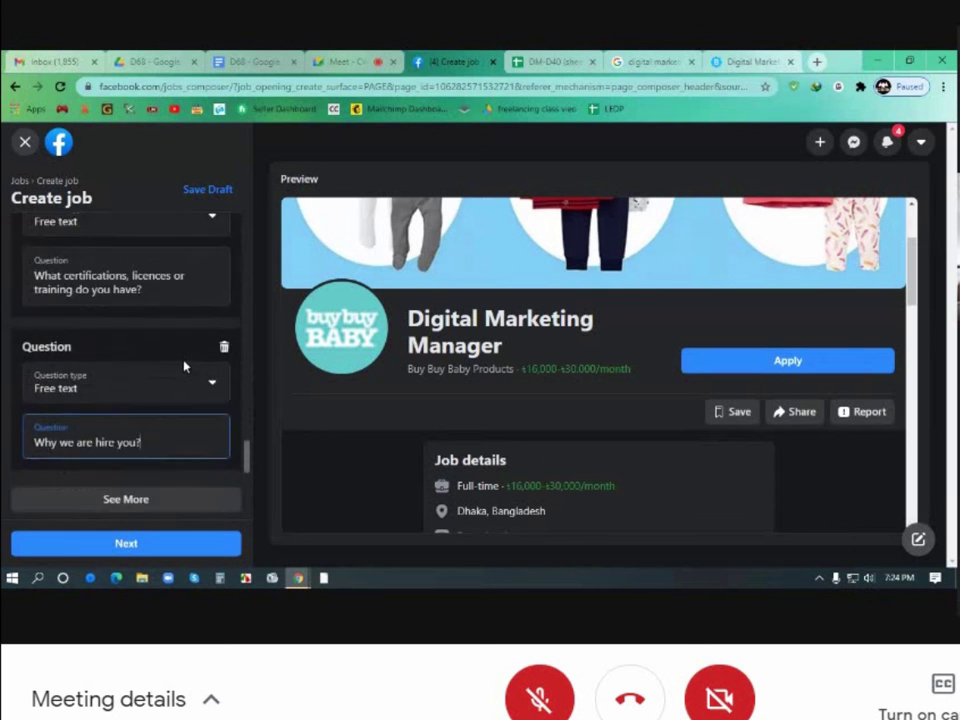
pyautogui.scroll(-3, 186, 368)
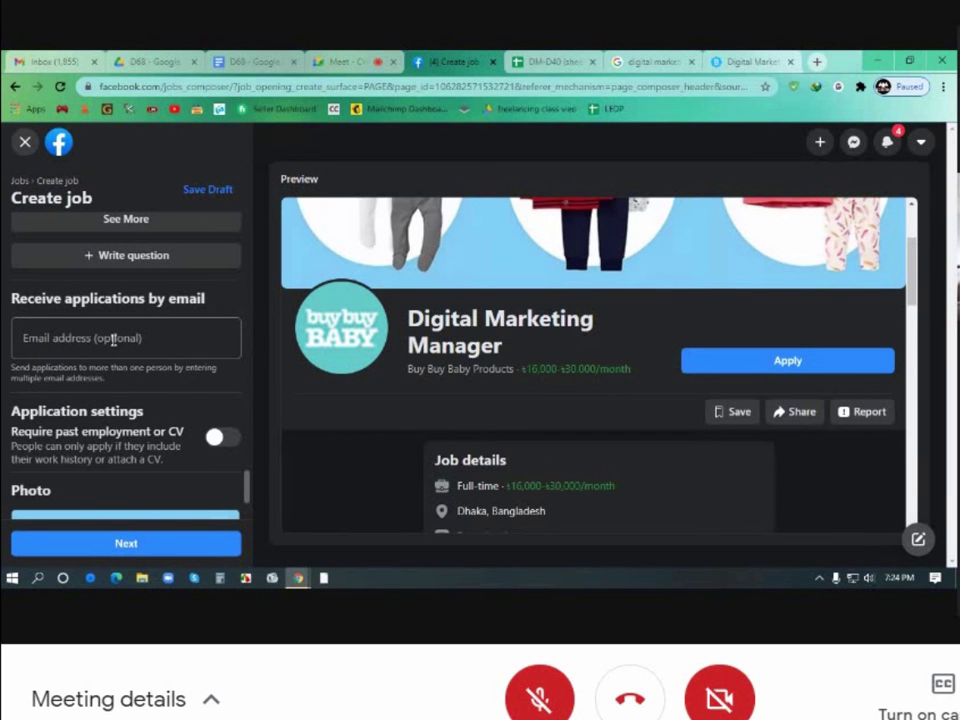
# Enter the email address that will receive applications
pyautogui.click(113, 339)
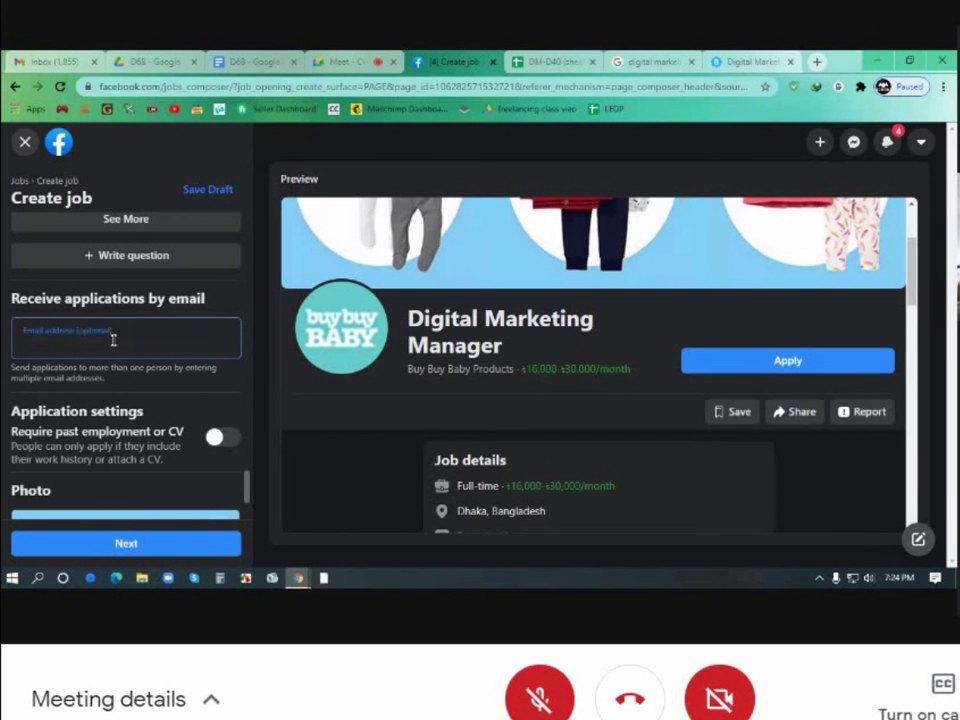
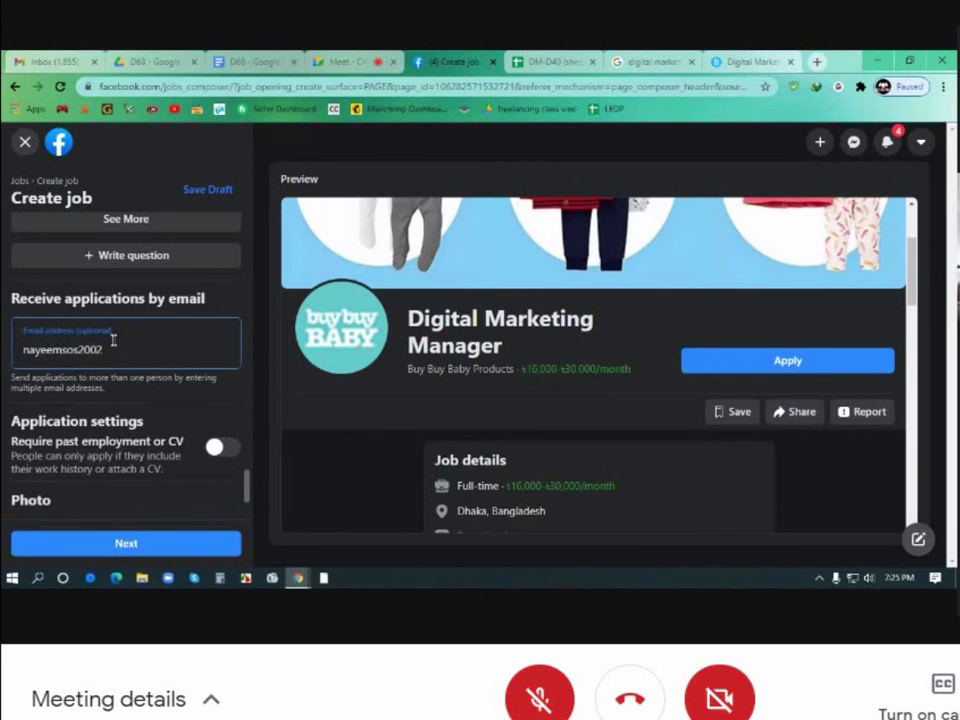
# Leave the 'Require past employment or CV' option switched off
pyautogui.scroll(-3, 133, 396)
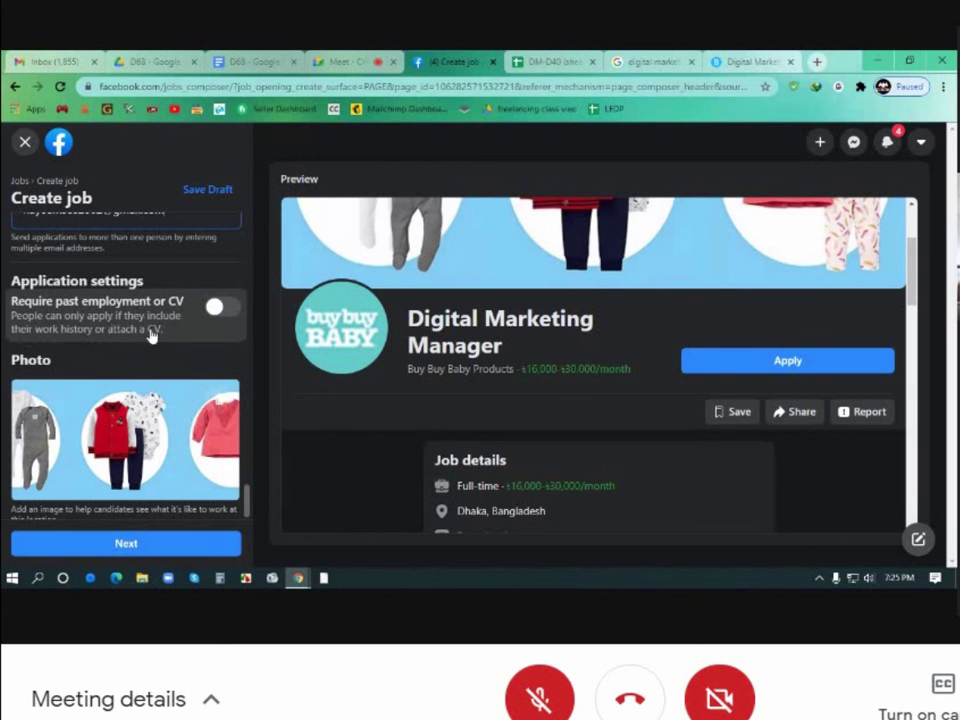
pyautogui.click(214, 307)
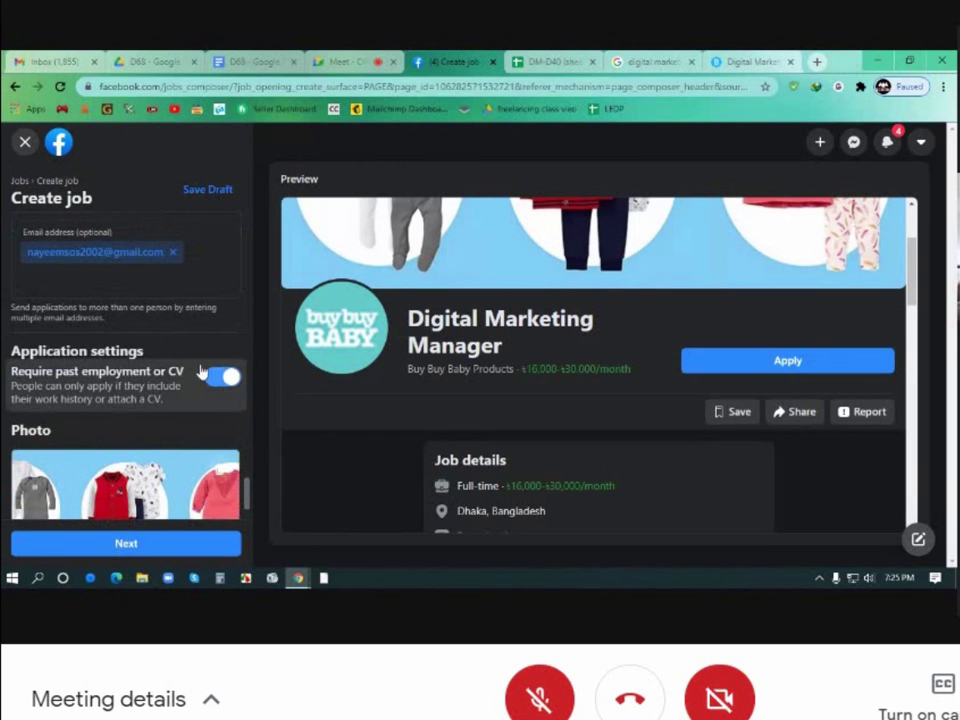
pyautogui.click(222, 378)
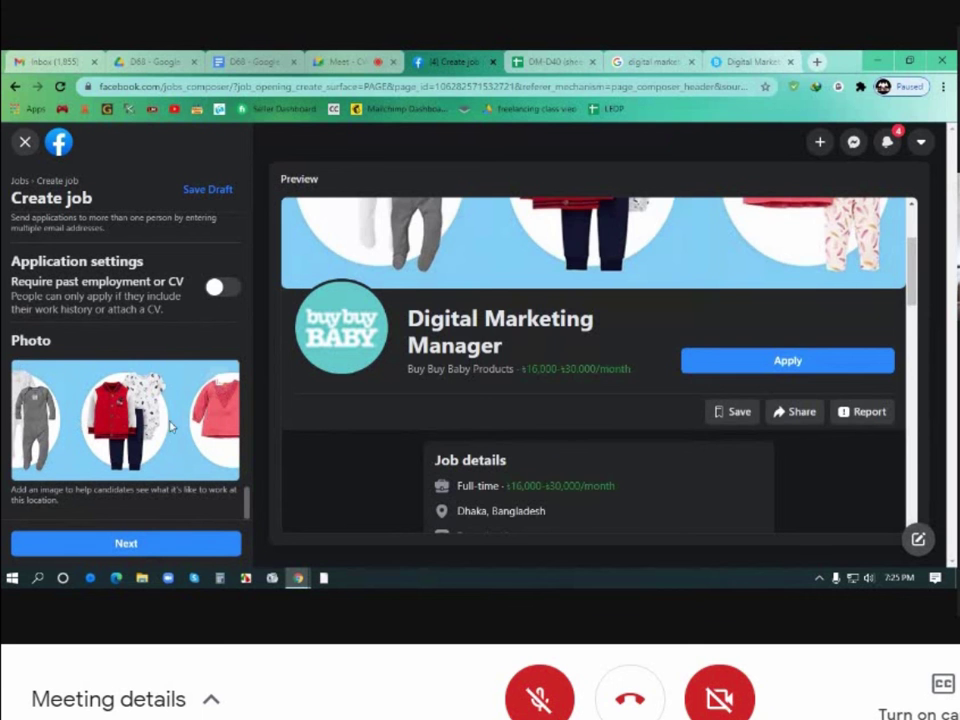
pyautogui.scroll(2, 418, 463)
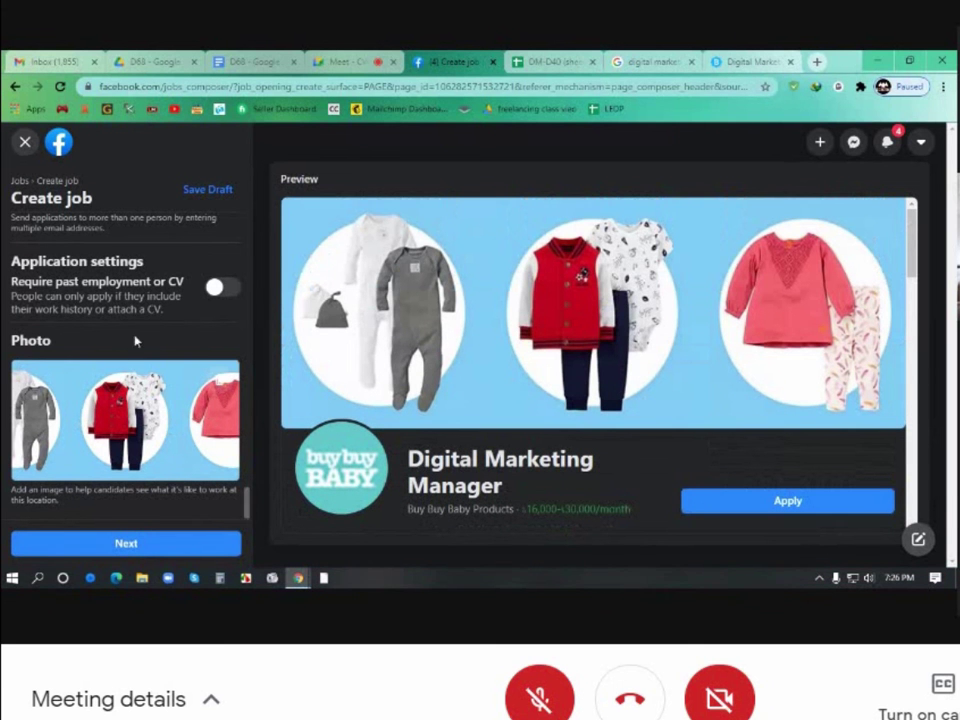
pyautogui.scroll(3, 135, 340)
pyautogui.scroll(5, 136, 341)
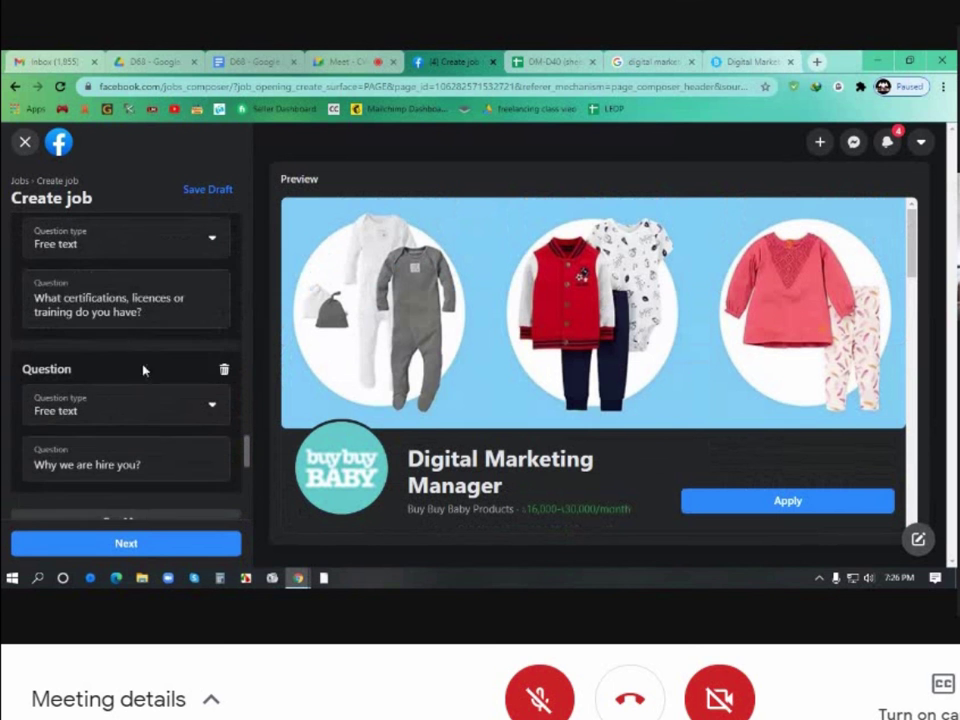
pyautogui.scroll(5, 148, 377)
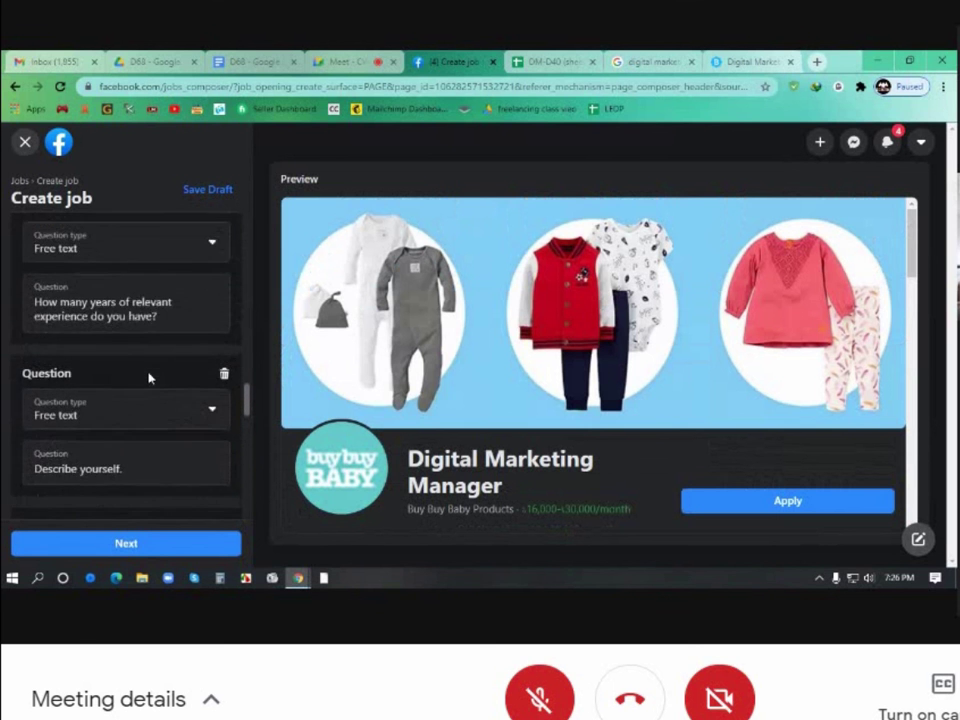
pyautogui.scroll(2, 148, 379)
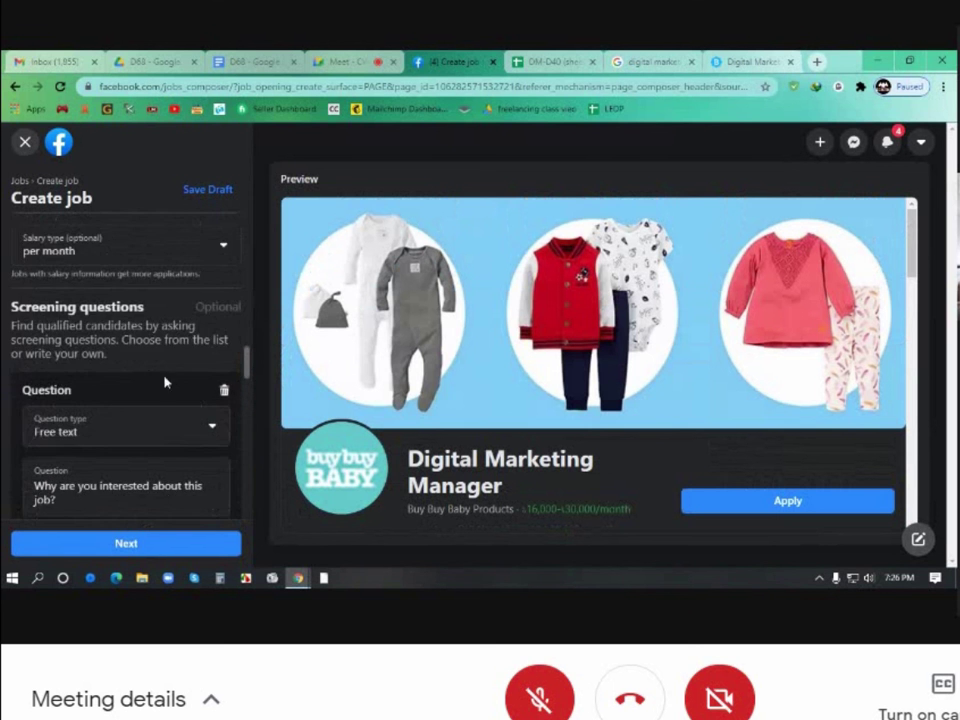
pyautogui.scroll(-10, 176, 388)
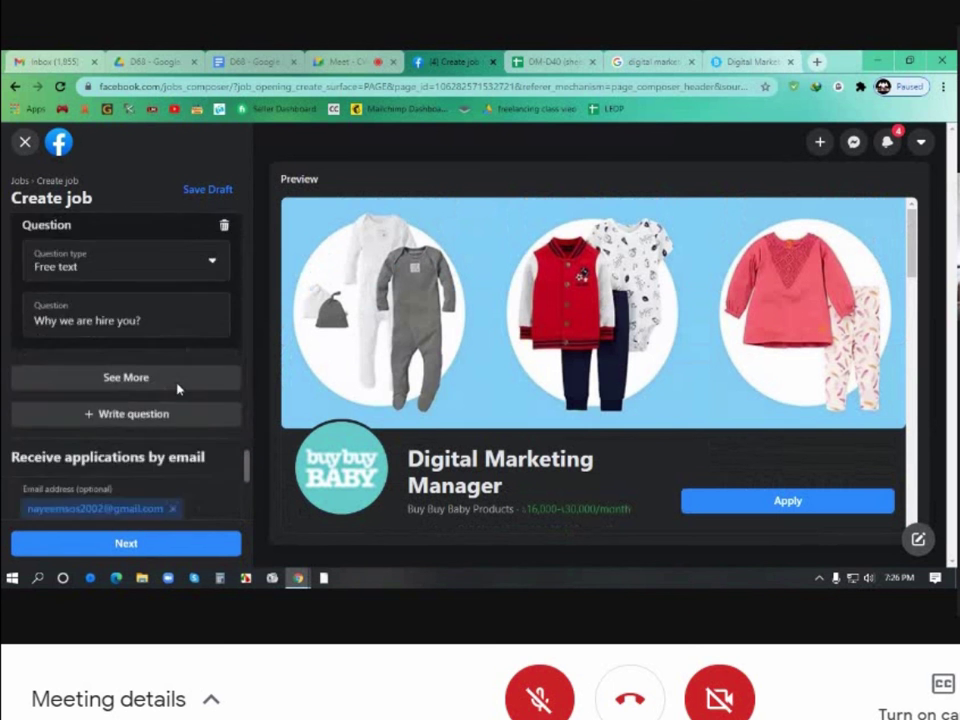
pyautogui.scroll(-5, 178, 389)
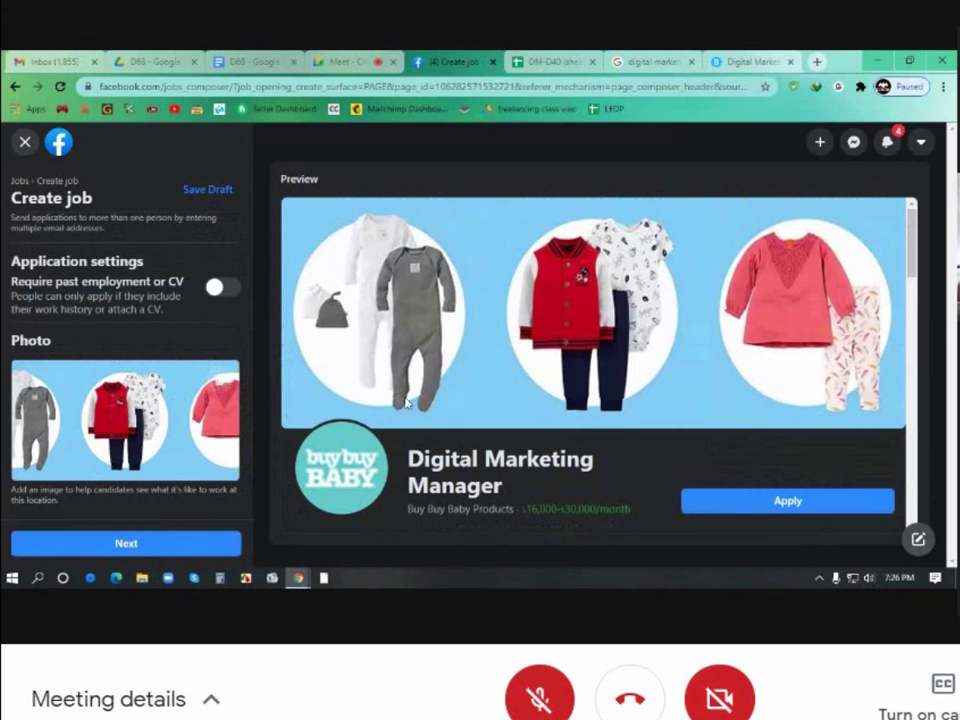
pyautogui.scroll(-10, 430, 410)
pyautogui.scroll(-10, 430, 410)
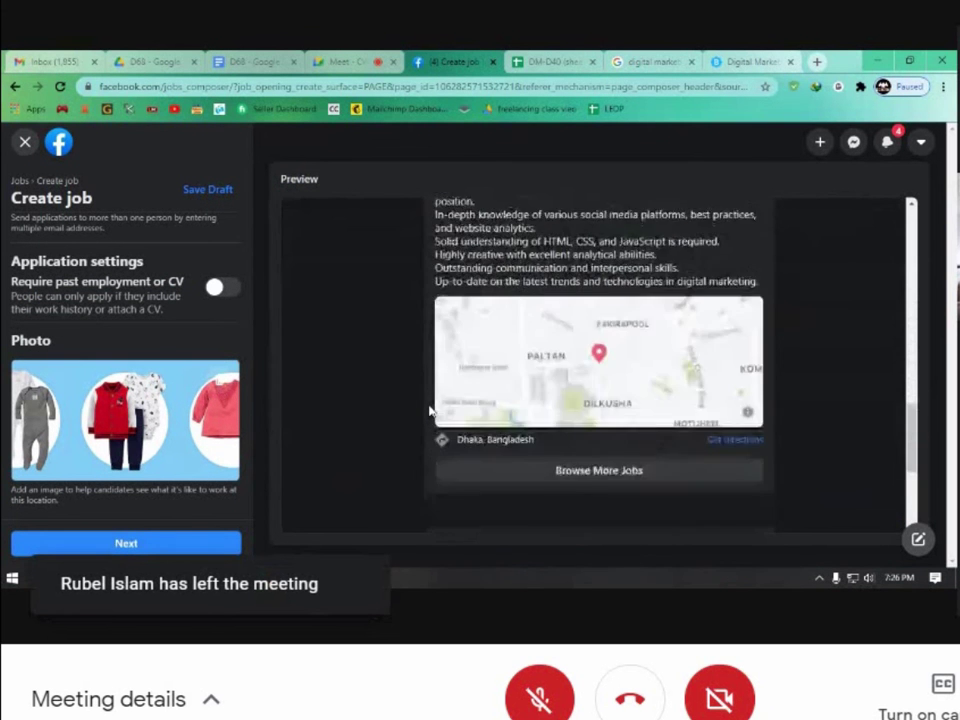
pyautogui.scroll(5, 430, 410)
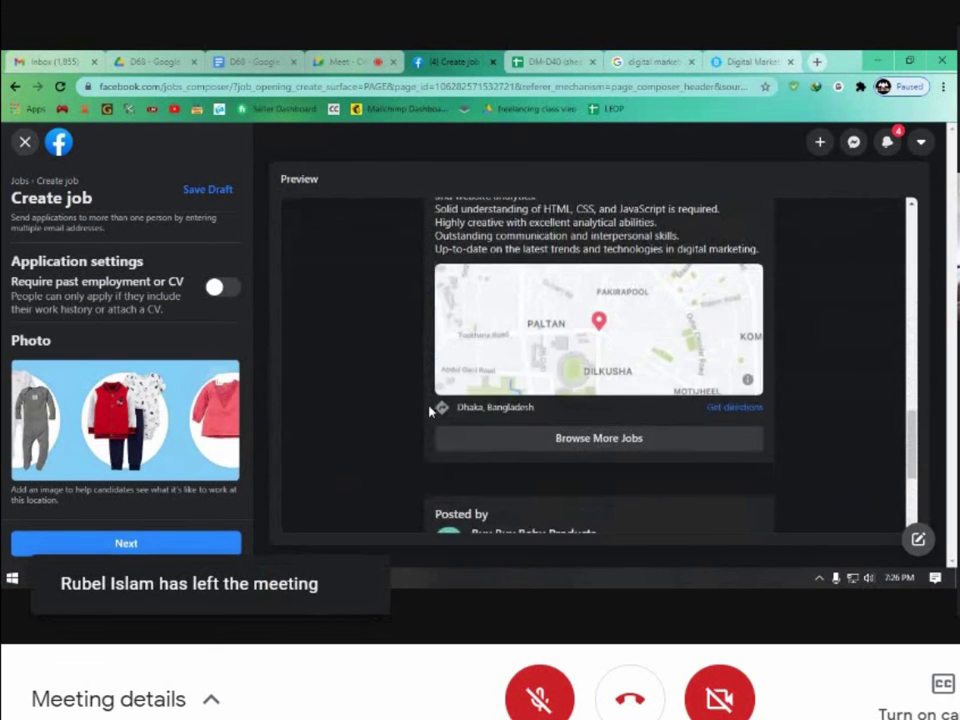
pyautogui.scroll(3, 428, 440)
pyautogui.scroll(10, 428, 440)
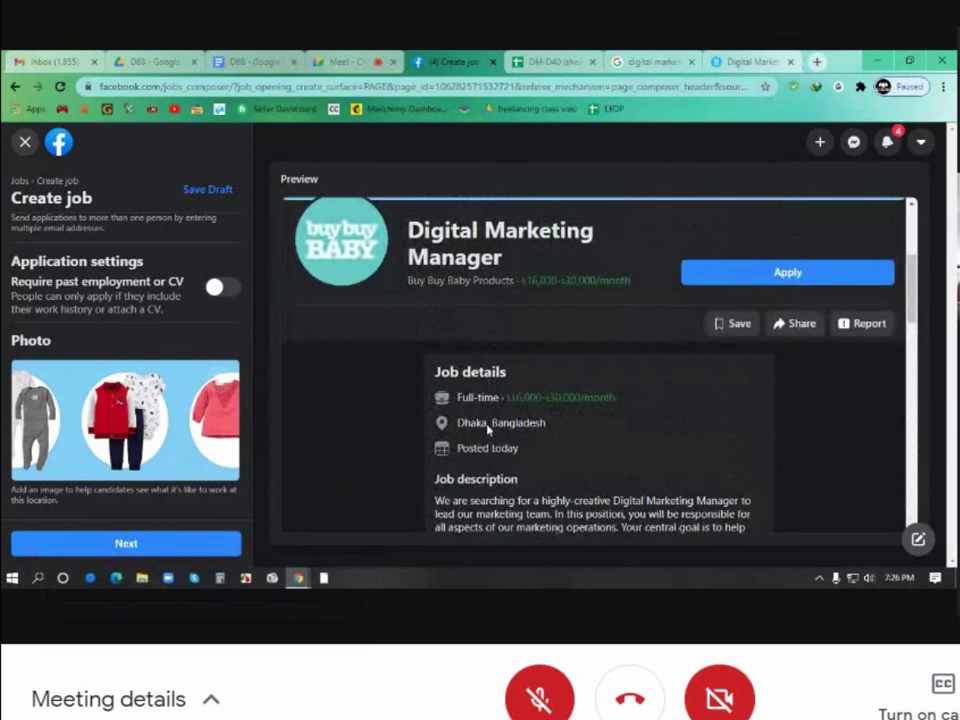
pyautogui.scroll(3, 535, 405)
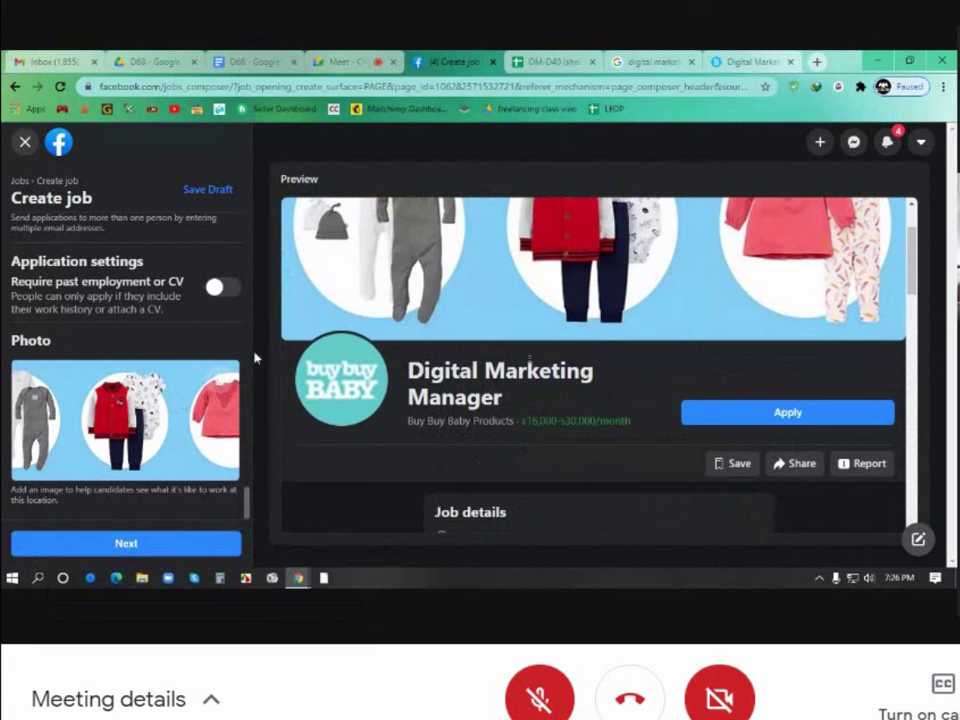
# In Google, search for 'digital marketing manager' without 'job post'
pyautogui.click(677, 64)
pyautogui.scroll(3, 340, 280)
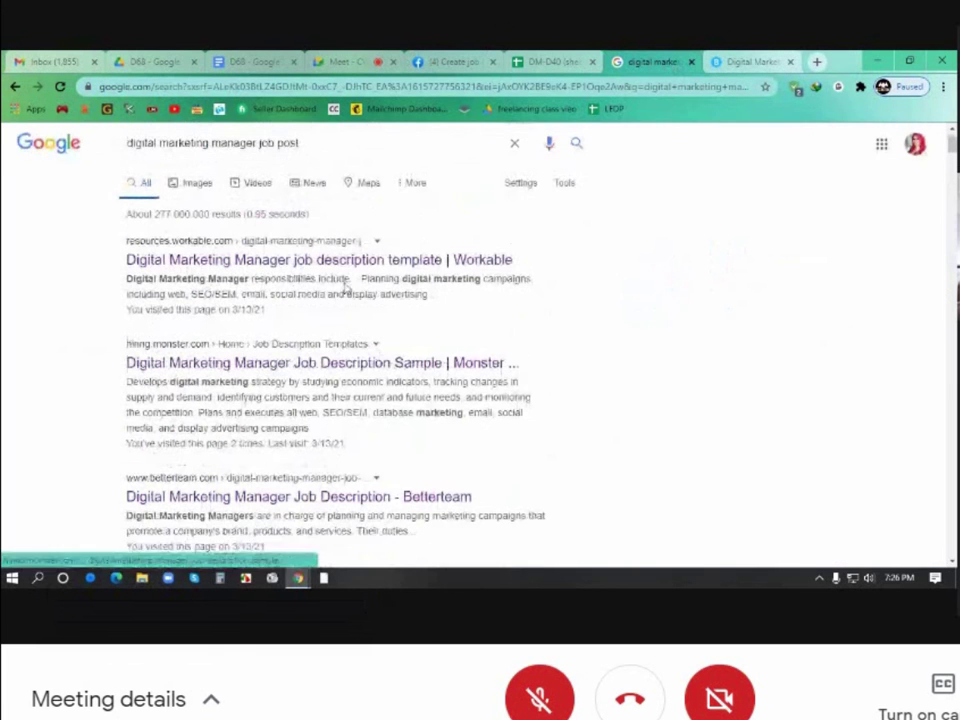
pyautogui.moveTo(299, 152); pyautogui.dragTo(257, 152)
pyautogui.press('BackSpace')
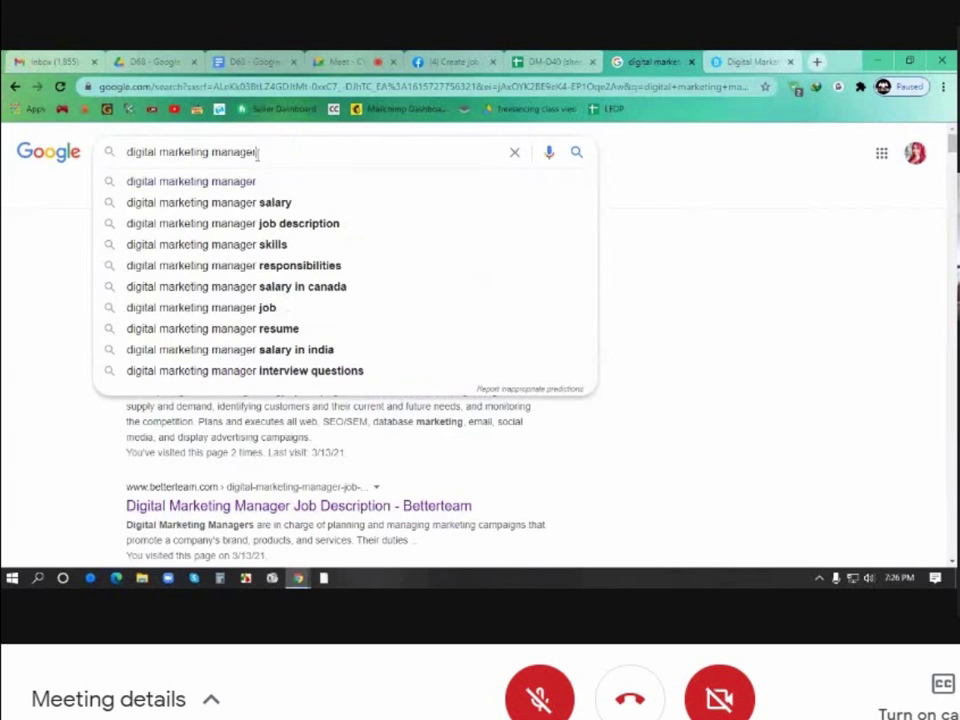
pyautogui.press('Return')
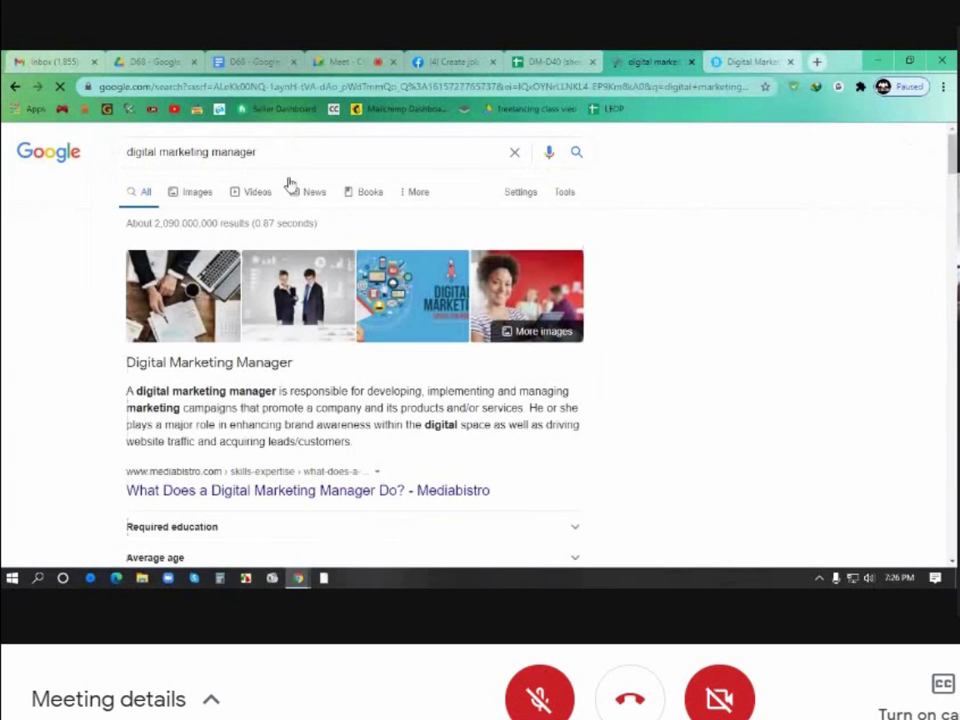
# Browse the image results for 'digital marketing manager'
pyautogui.click(201, 195)
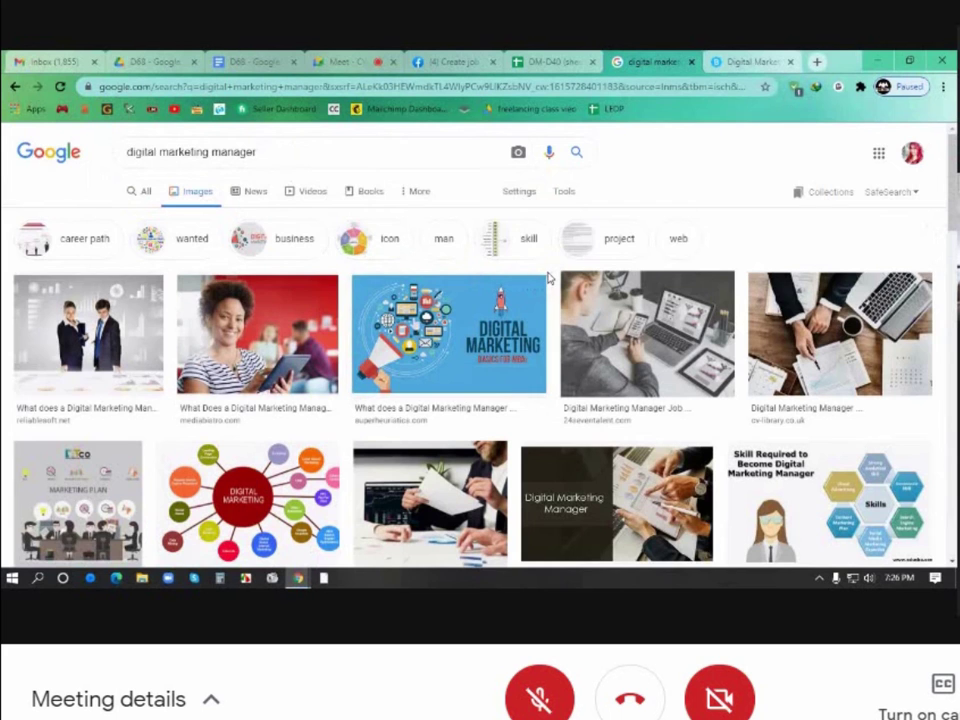
pyautogui.scroll(-5, 548, 279)
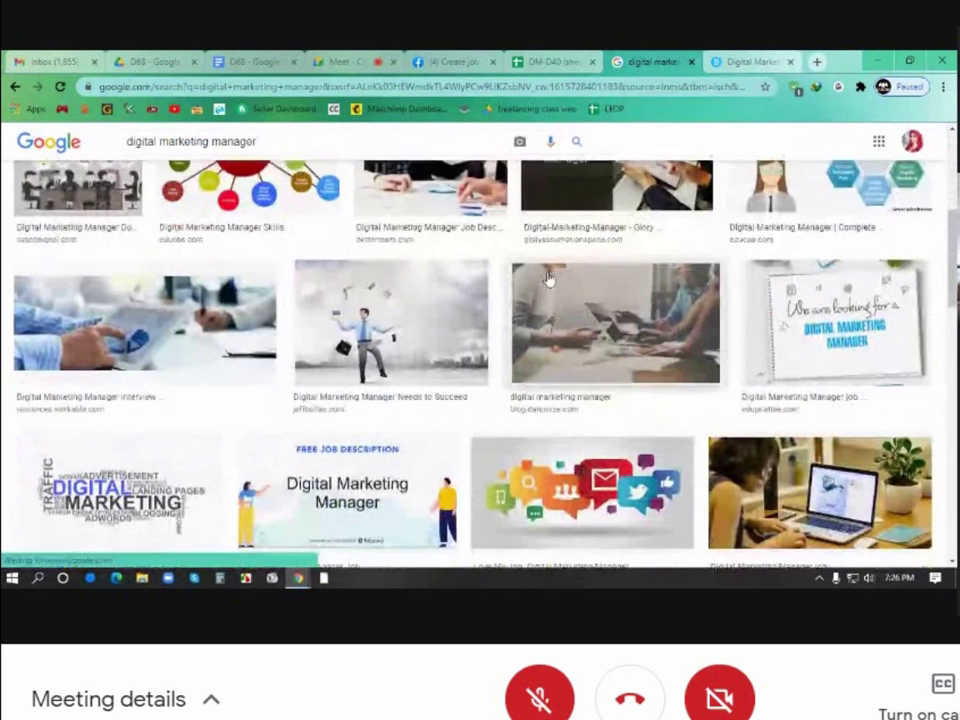
pyautogui.scroll(-3, 548, 279)
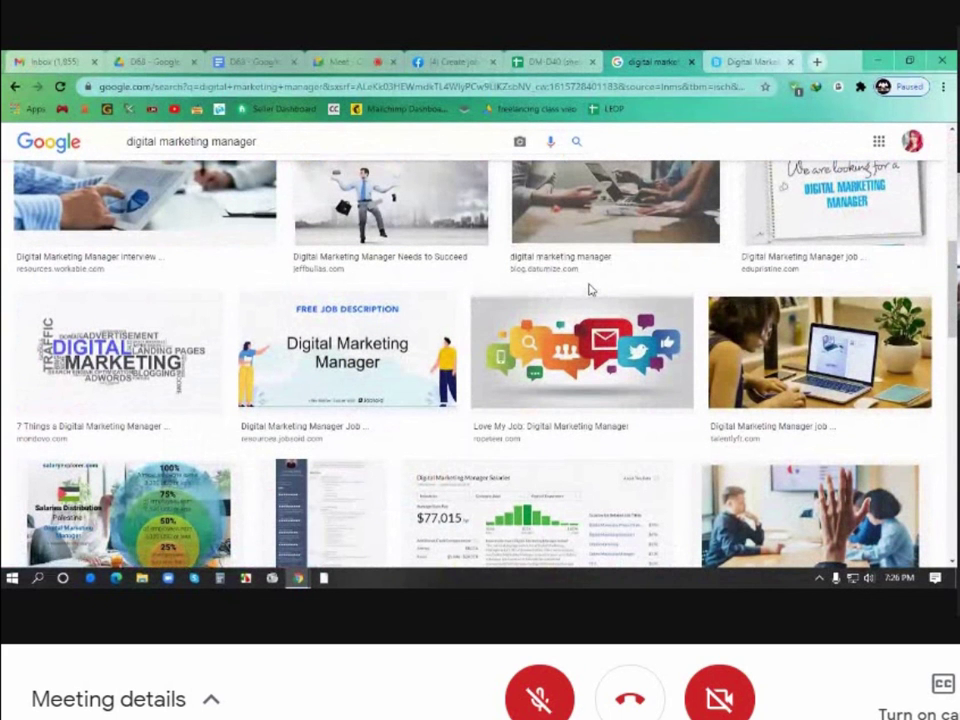
pyautogui.scroll(-2, 606, 294)
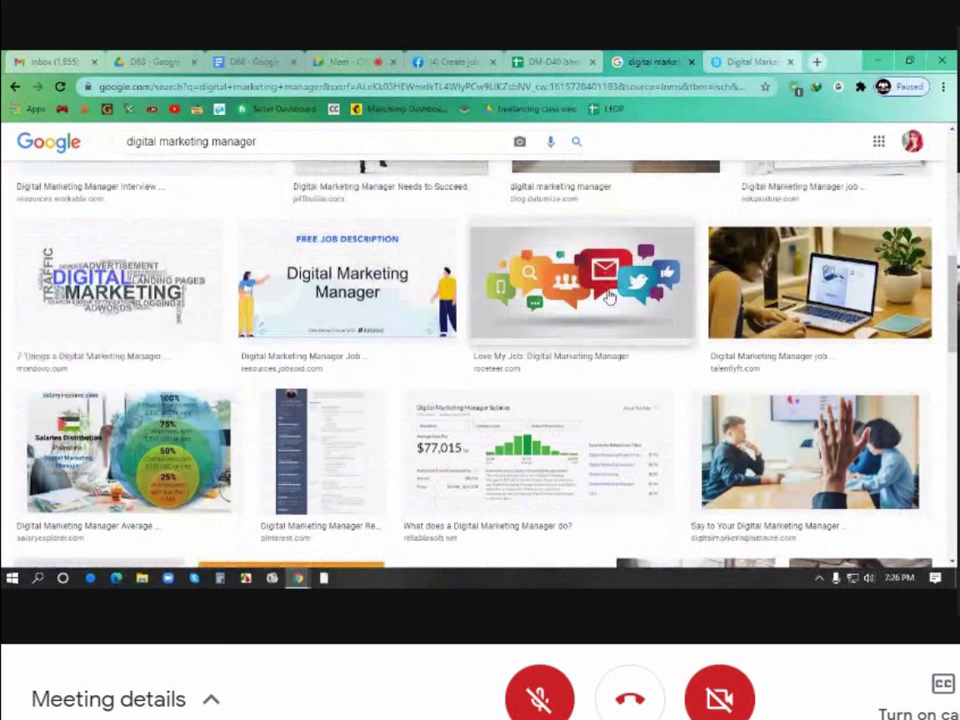
pyautogui.scroll(-5, 608, 296)
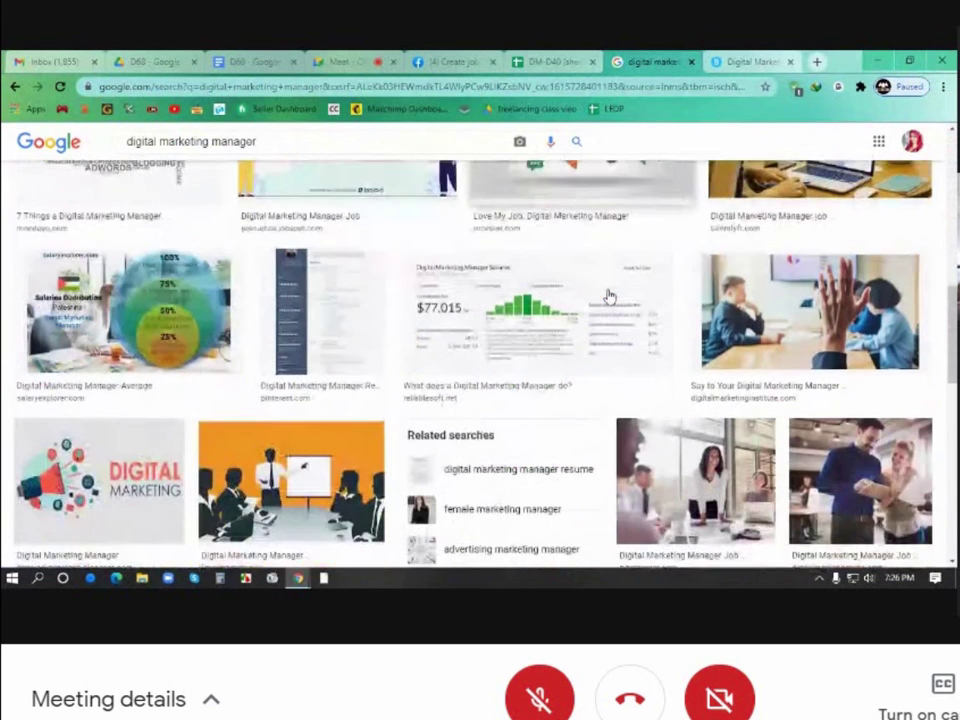
pyautogui.scroll(-4, 608, 295)
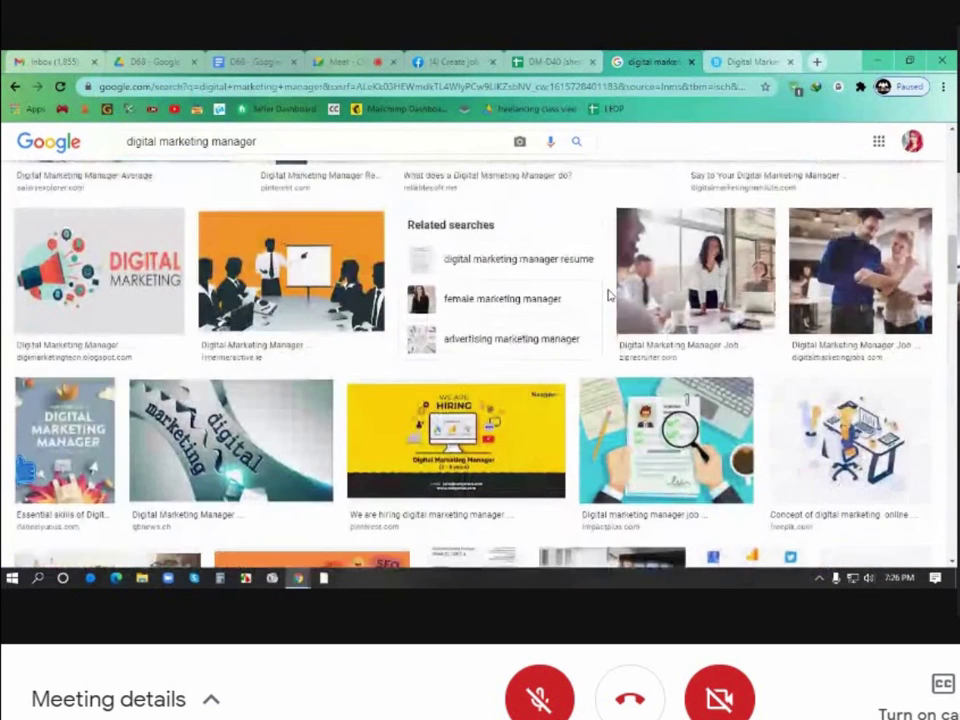
pyautogui.scroll(-5, 608, 295)
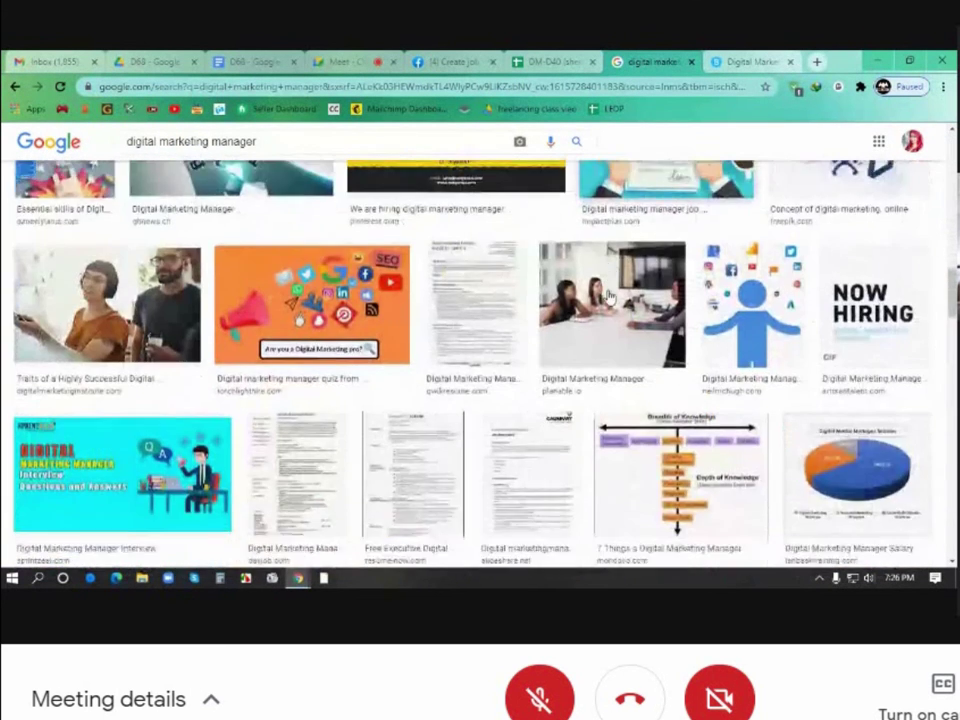
pyautogui.scroll(-4, 608, 296)
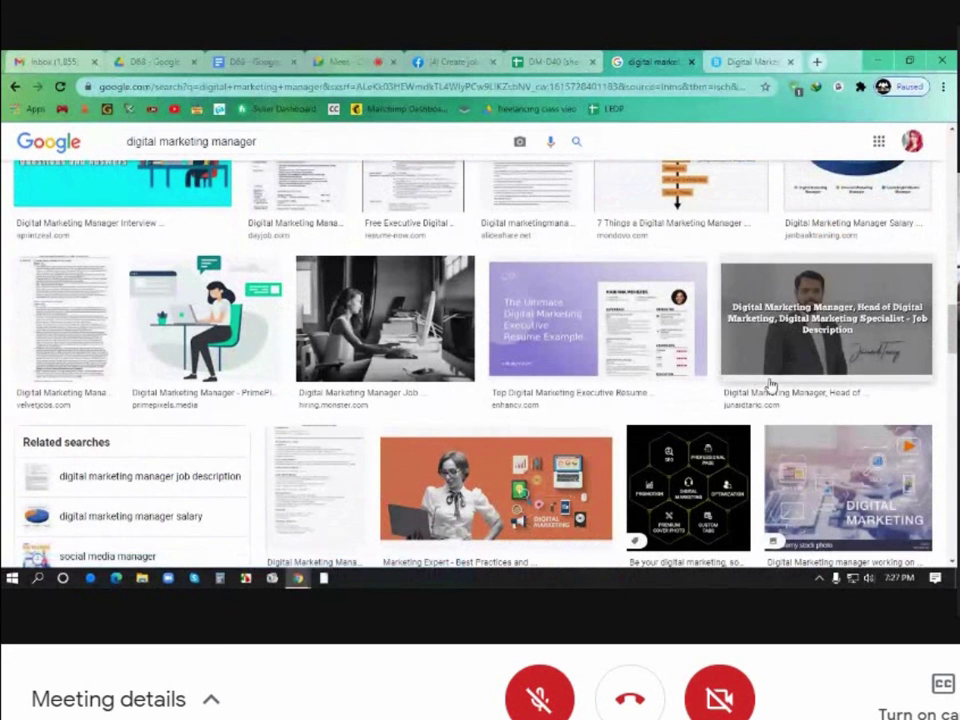
pyautogui.scroll(-1, 770, 385)
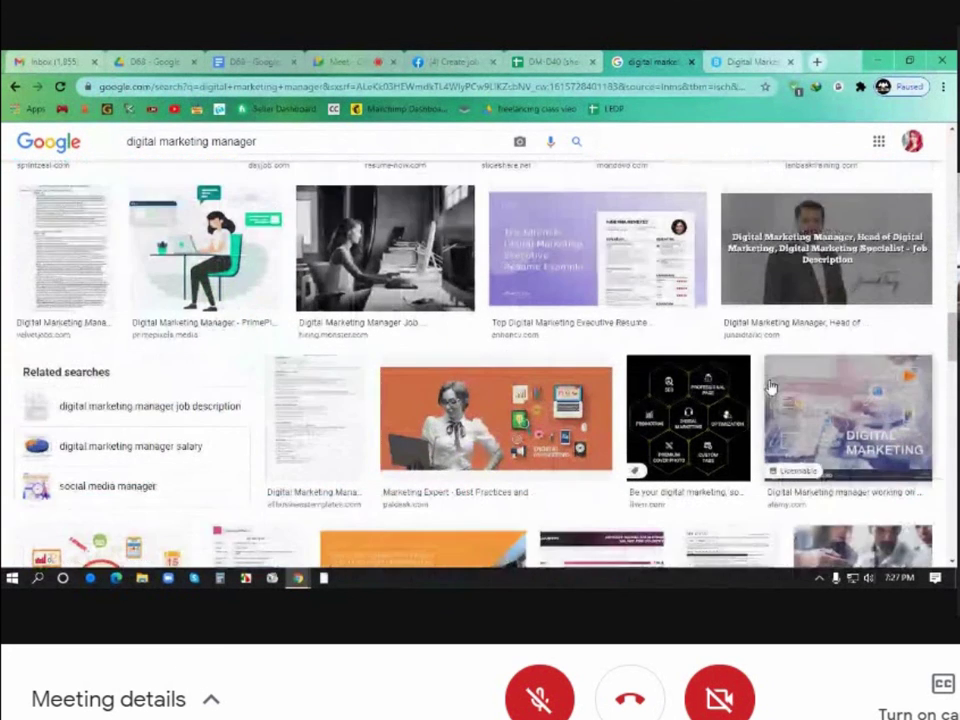
# Save the orange Marketing Expert image to the Desktop as paldesk-marketers.png
pyautogui.click(540, 432)
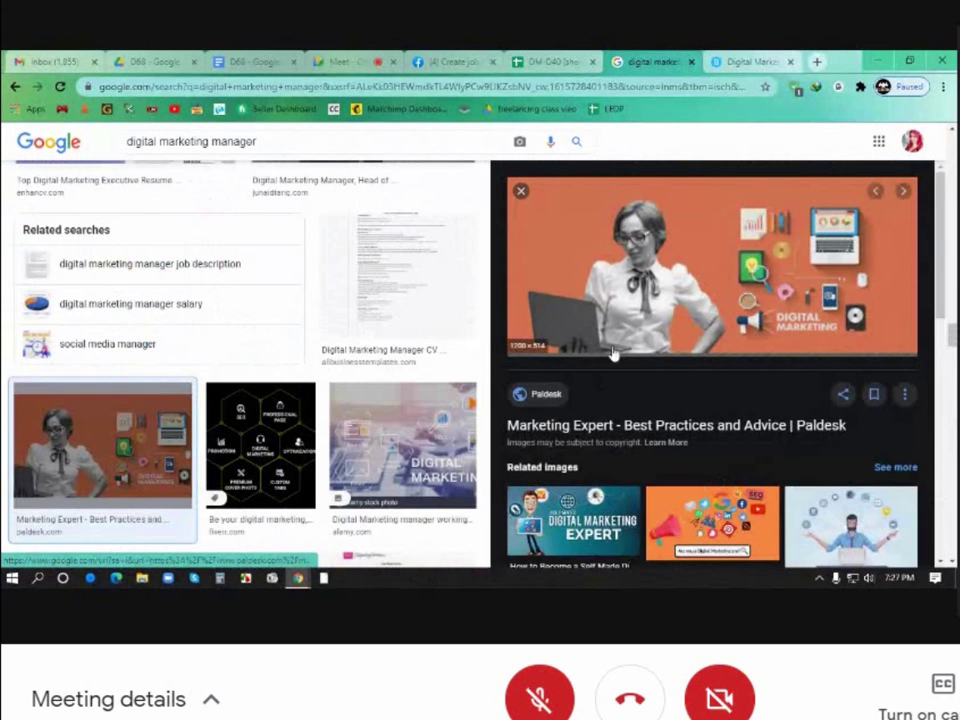
pyautogui.rightClick(636, 270)
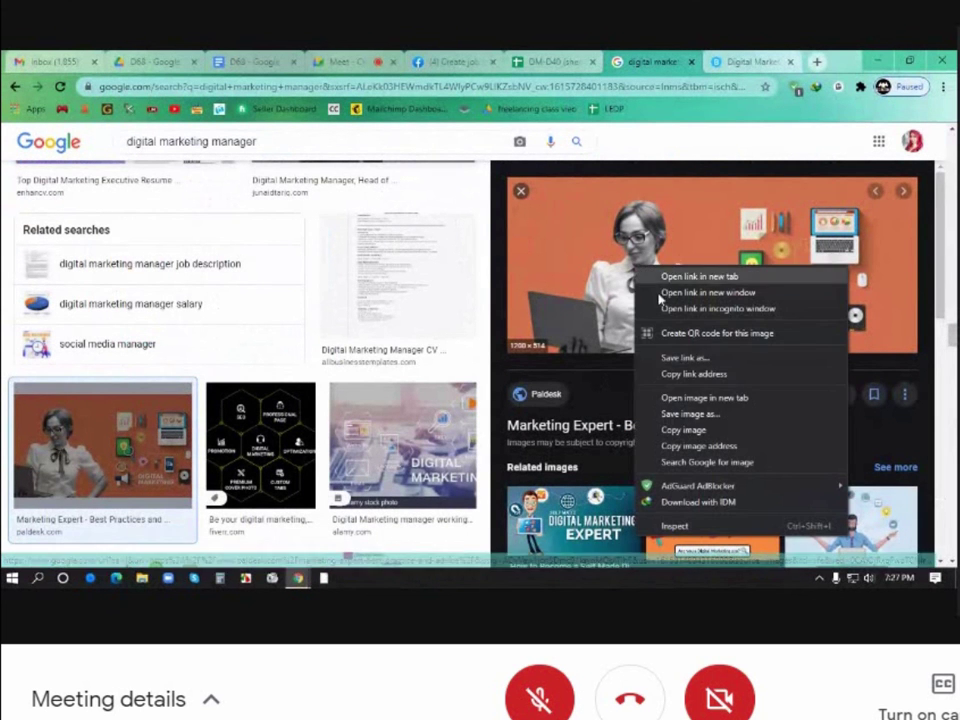
pyautogui.click(736, 414)
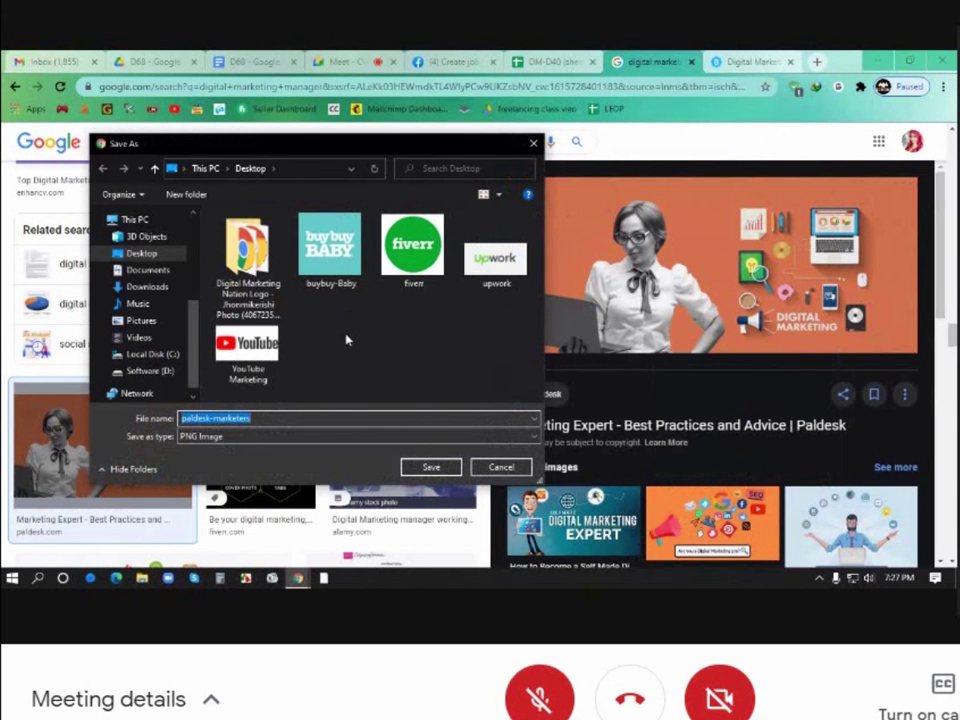
pyautogui.click(432, 467)
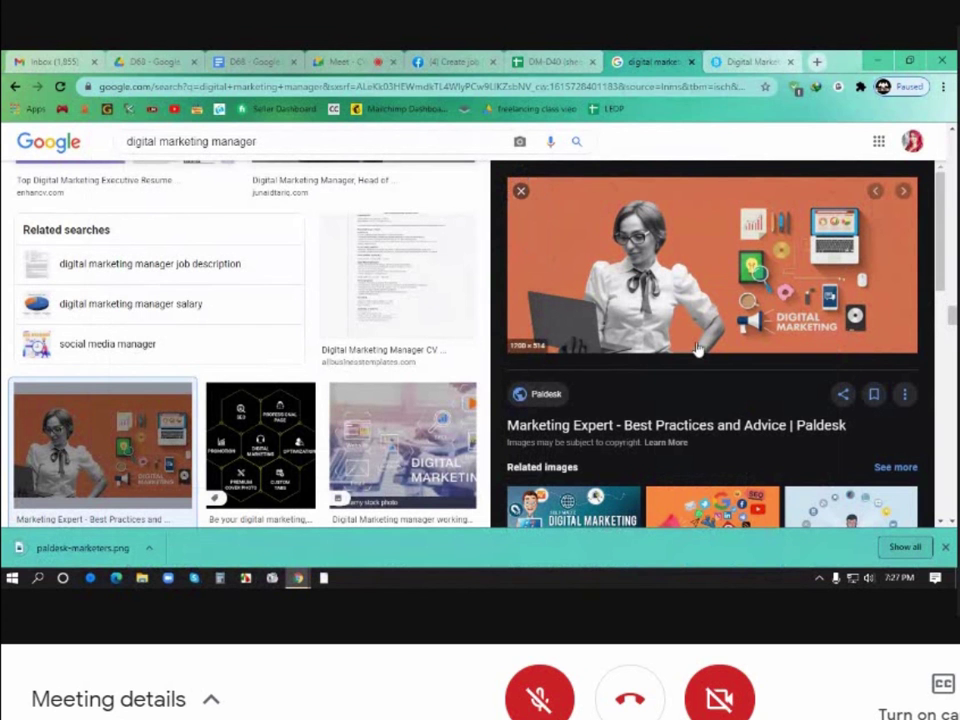
pyautogui.click(945, 550)
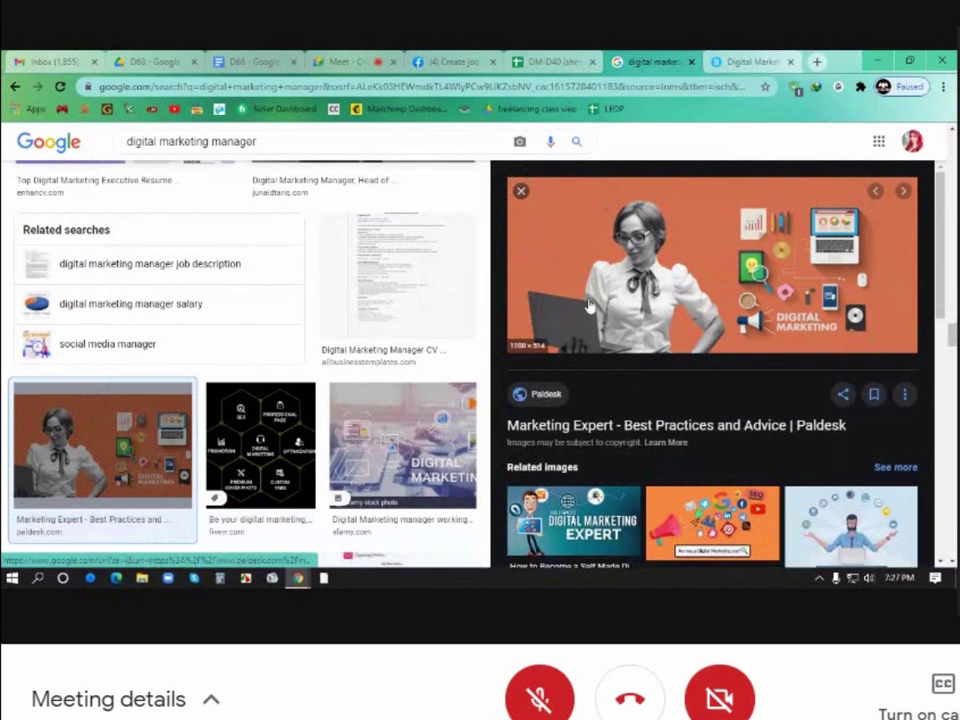
# Replace the baby-clothes job photo with the uploaded paldesk-marketers image
pyautogui.click(455, 62)
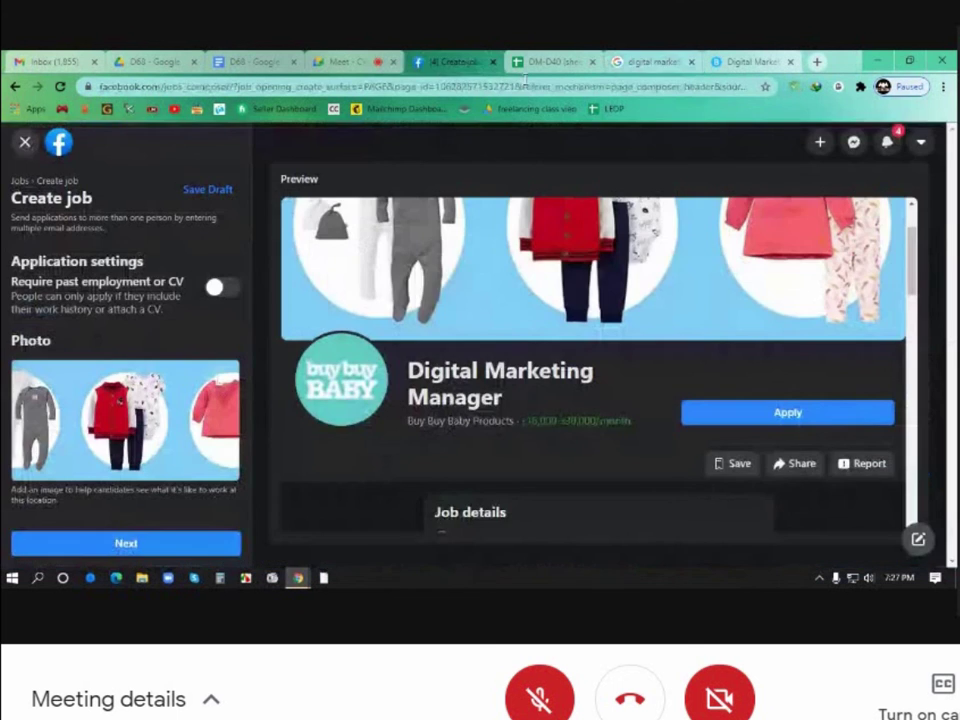
pyautogui.click(662, 64)
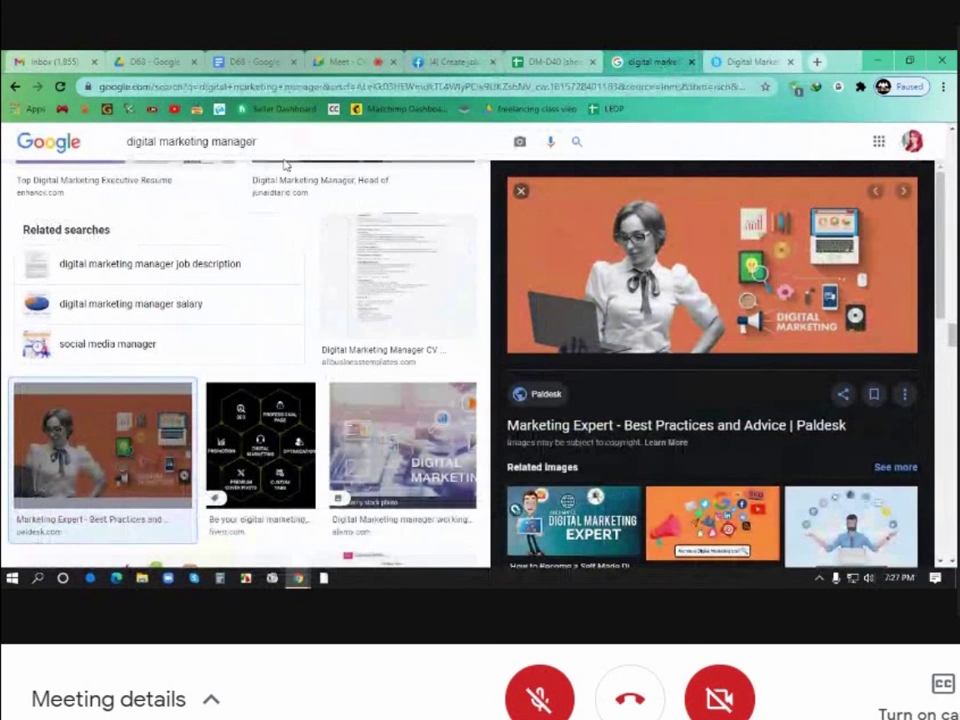
pyautogui.click(445, 63)
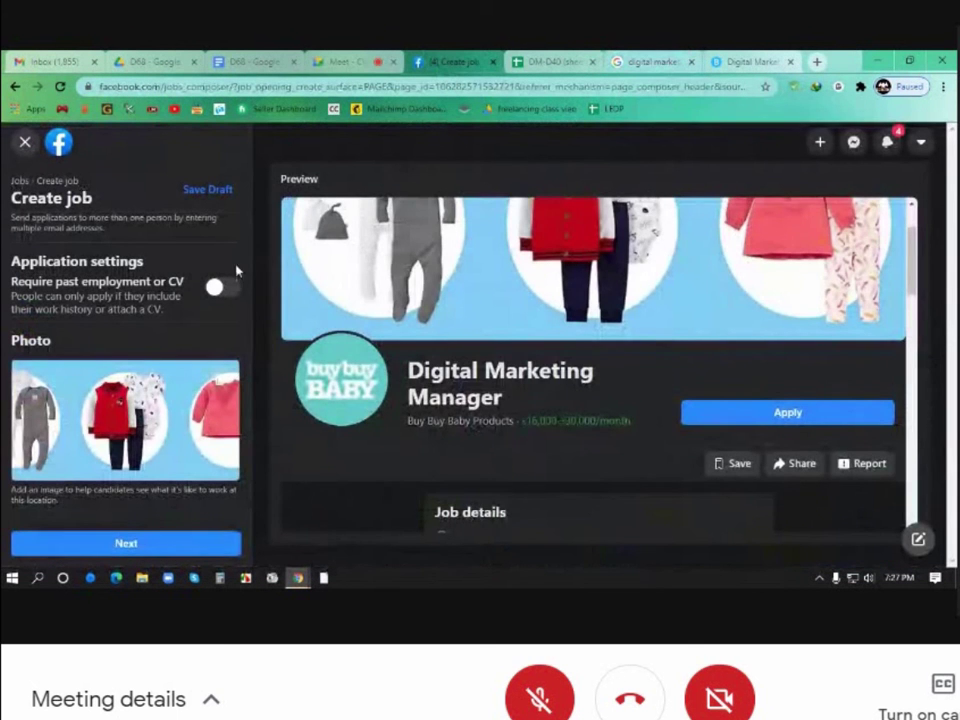
pyautogui.click(223, 377)
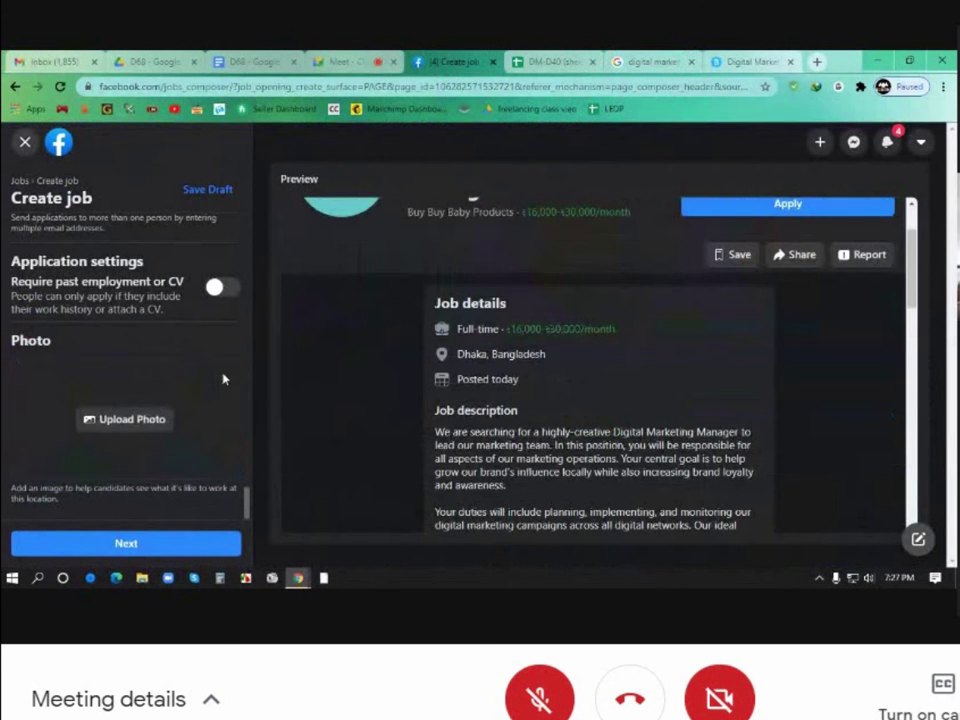
pyautogui.click(134, 421)
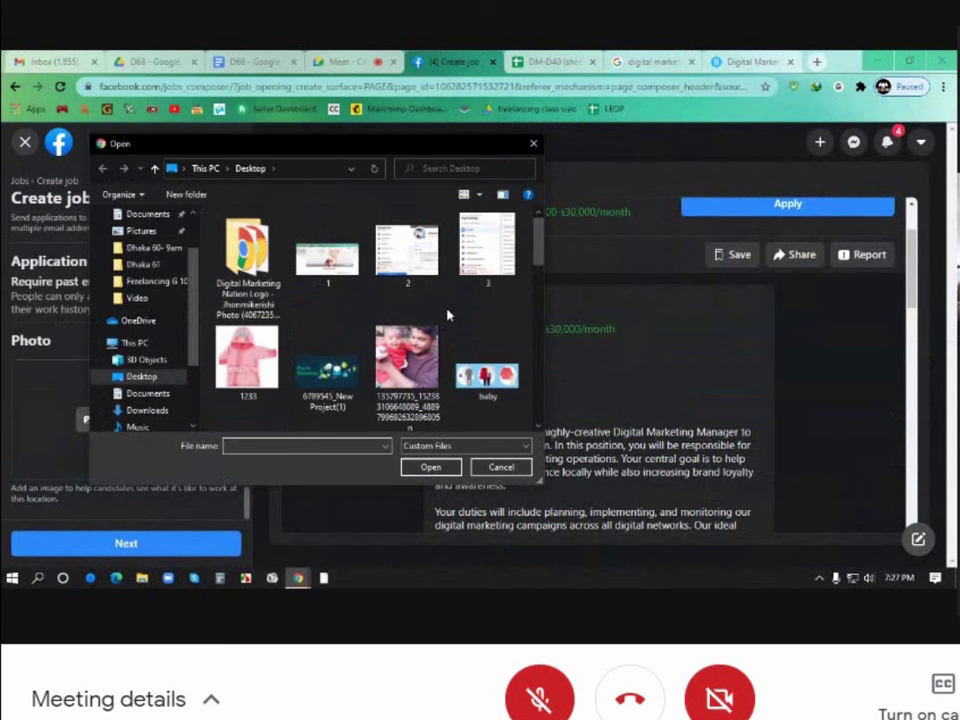
pyautogui.scroll(-1, 455, 315)
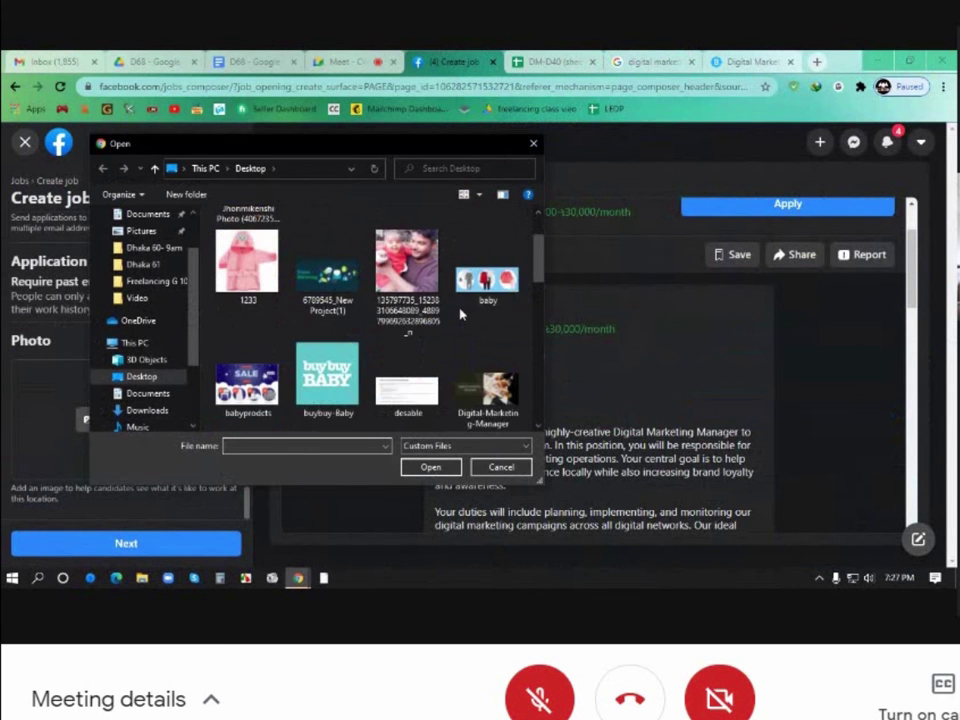
pyautogui.scroll(-2, 460, 315)
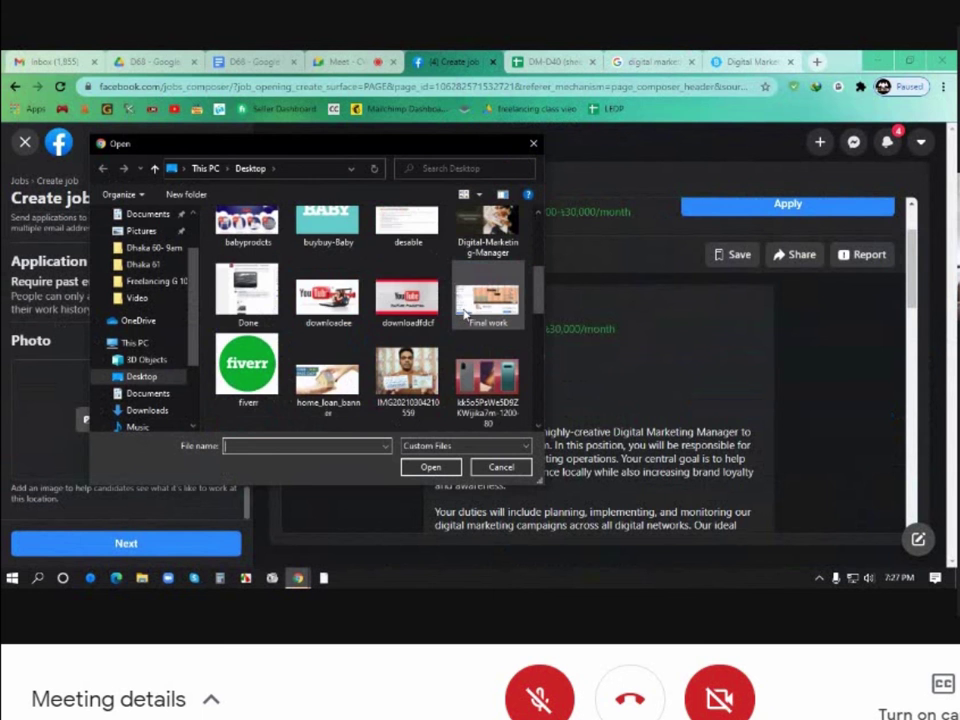
pyautogui.scroll(-3, 463, 314)
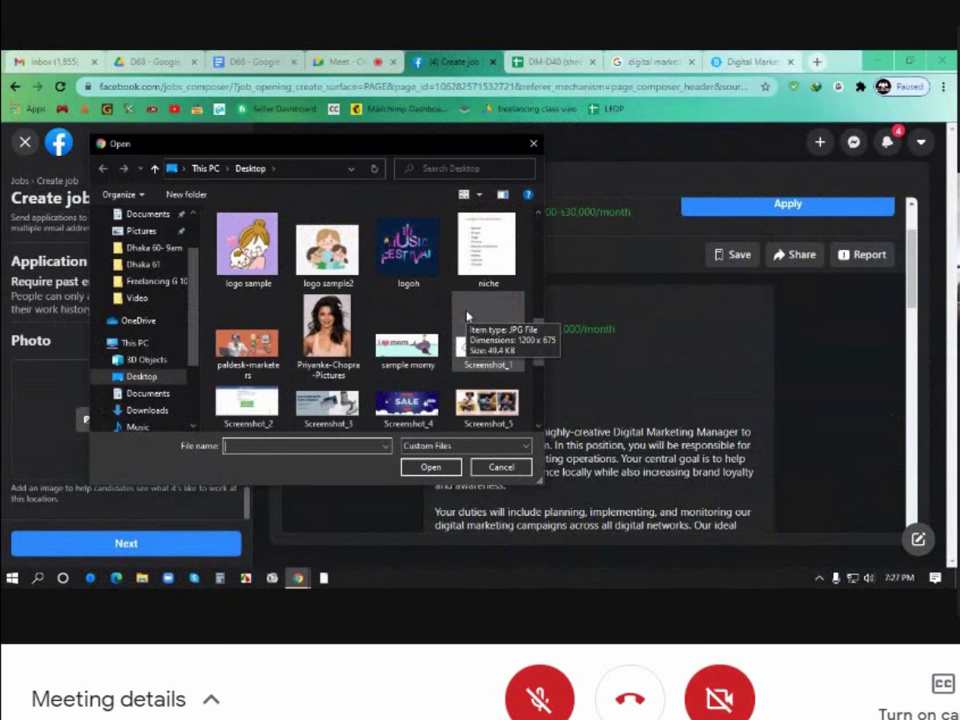
pyautogui.click(247, 335)
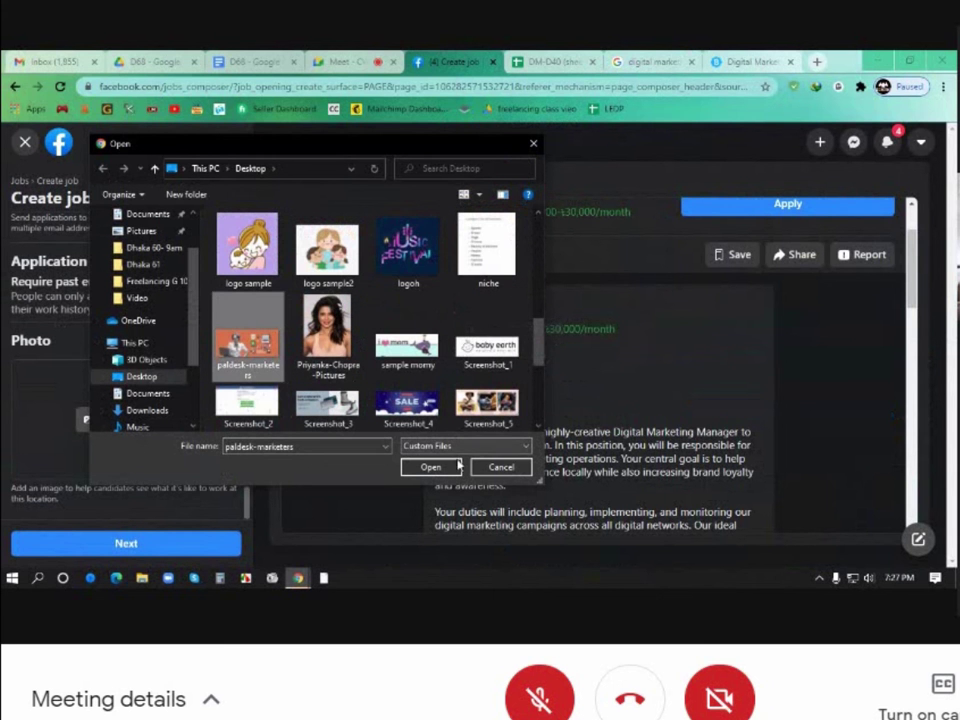
pyautogui.click(456, 466)
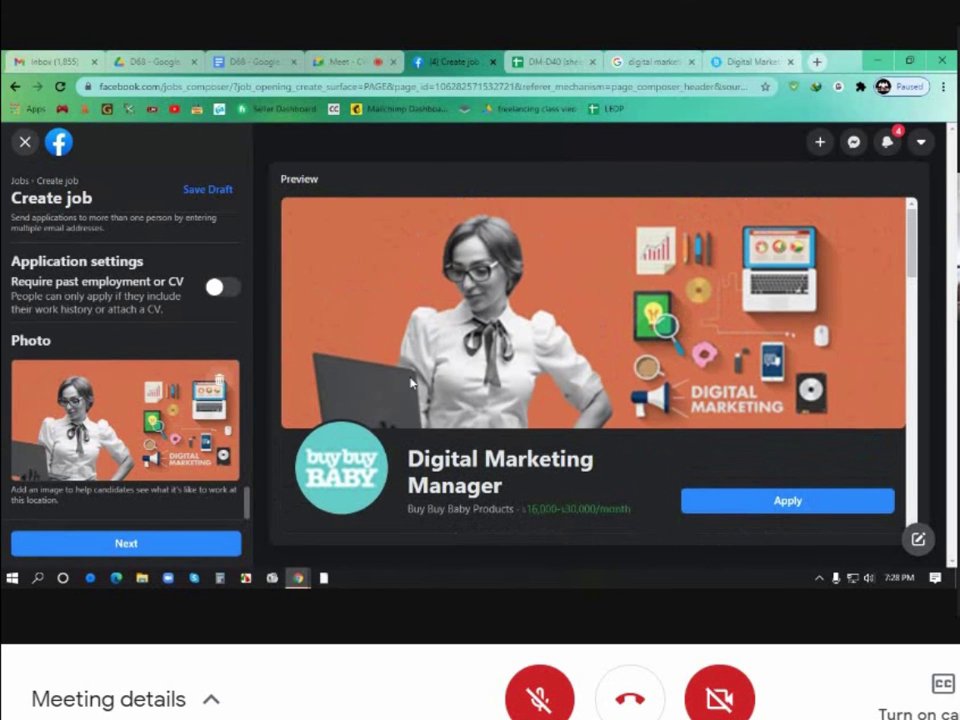
# Publish the Digital Marketing Manager job to the Buy Buy Baby Products Page audience
pyautogui.scroll(-1, 418, 380)
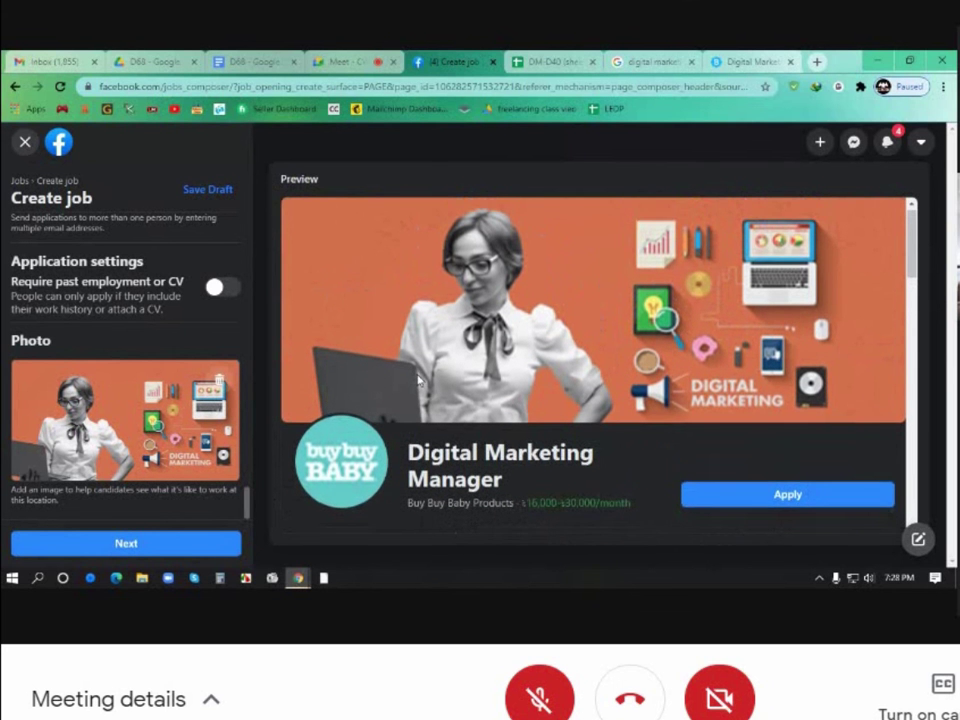
pyautogui.scroll(-5, 418, 380)
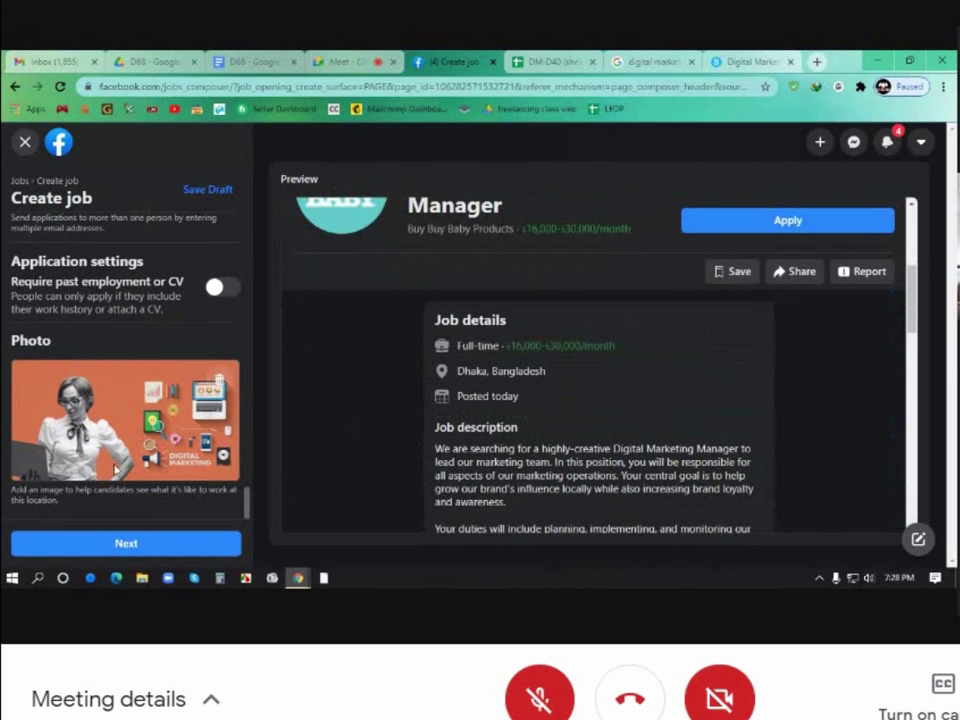
pyautogui.click(143, 544)
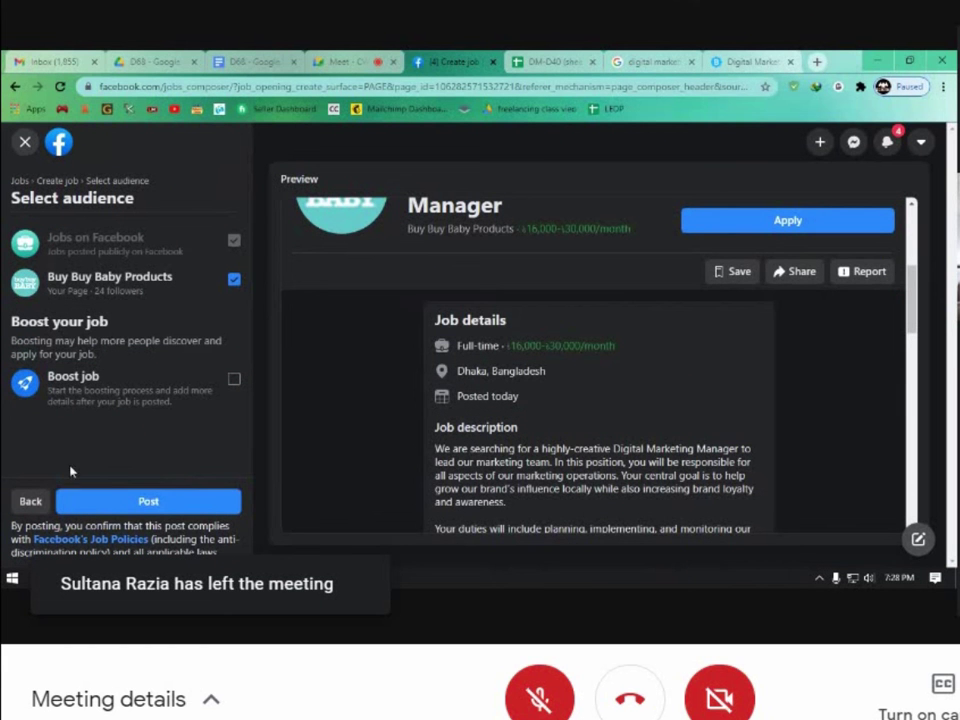
pyautogui.click(157, 500)
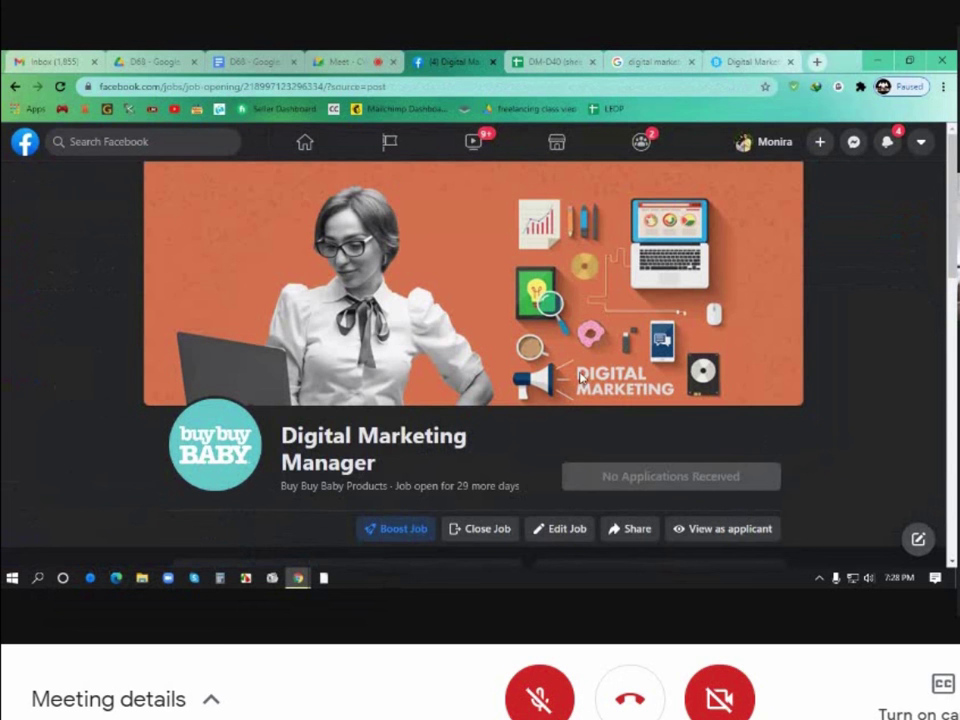
# Review the published job's details page, then return to the Buy Buy Baby Products Page
pyautogui.scroll(-3, 729, 407)
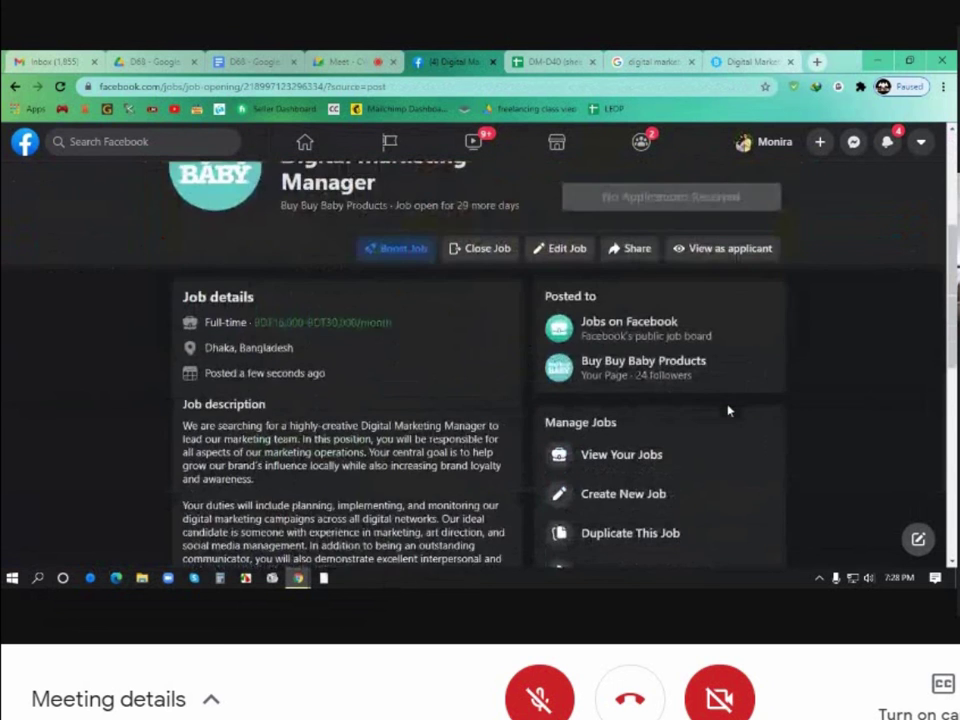
pyautogui.scroll(-6, 729, 410)
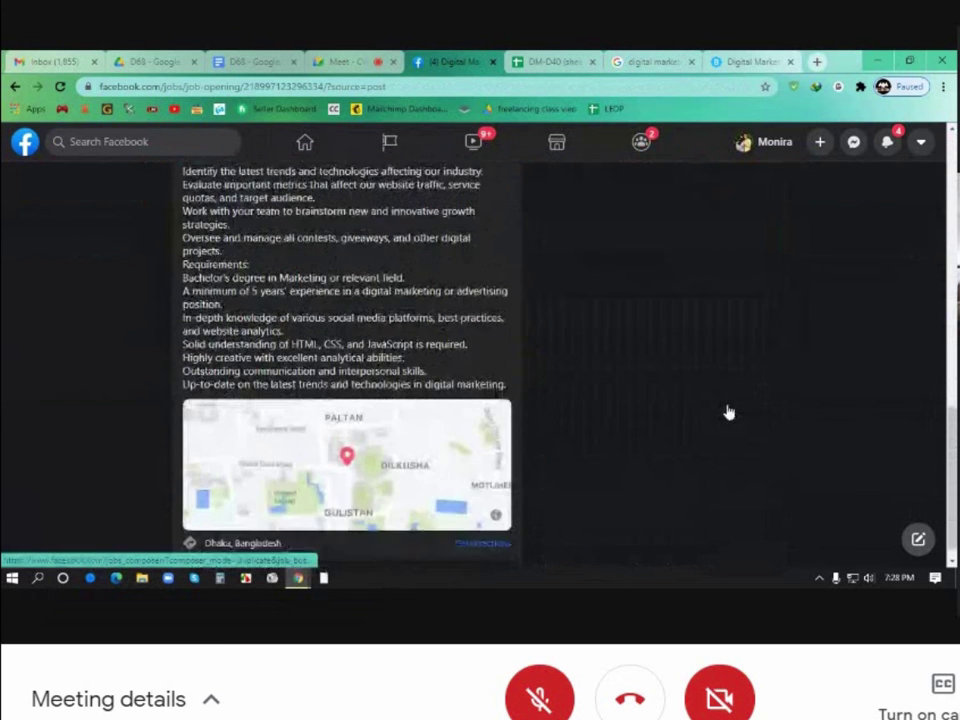
pyautogui.scroll(3, 602, 411)
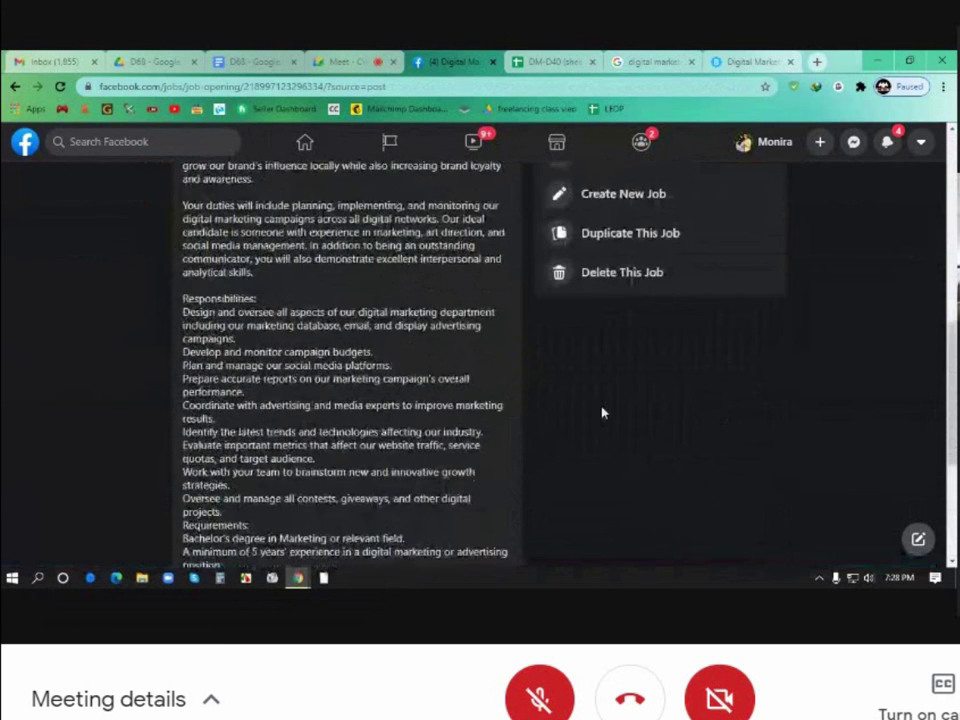
pyautogui.scroll(5, 602, 411)
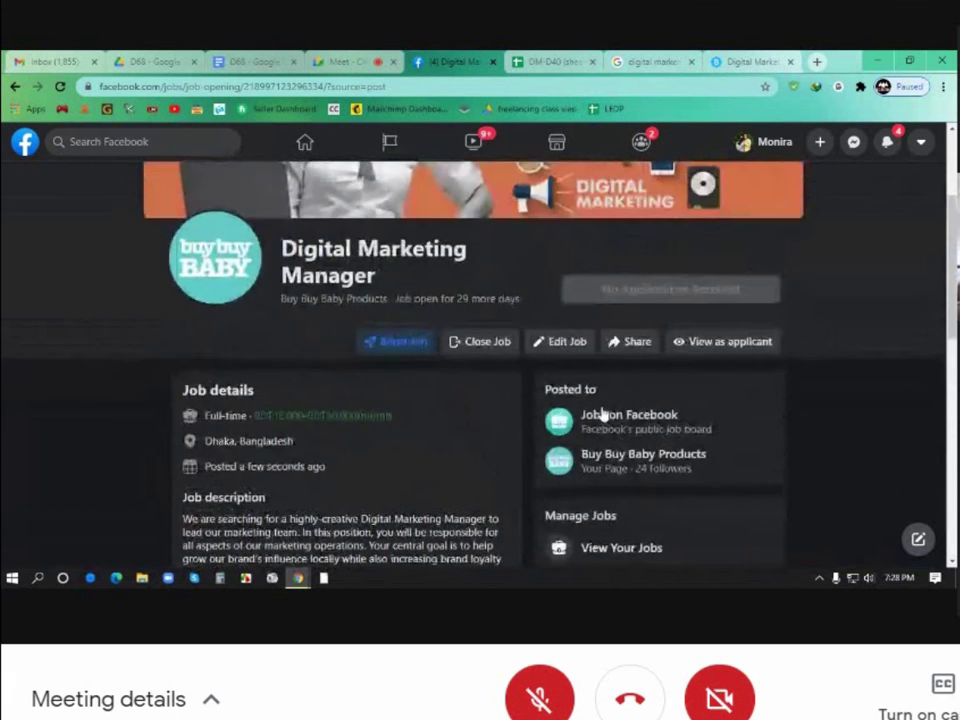
pyautogui.scroll(2, 602, 411)
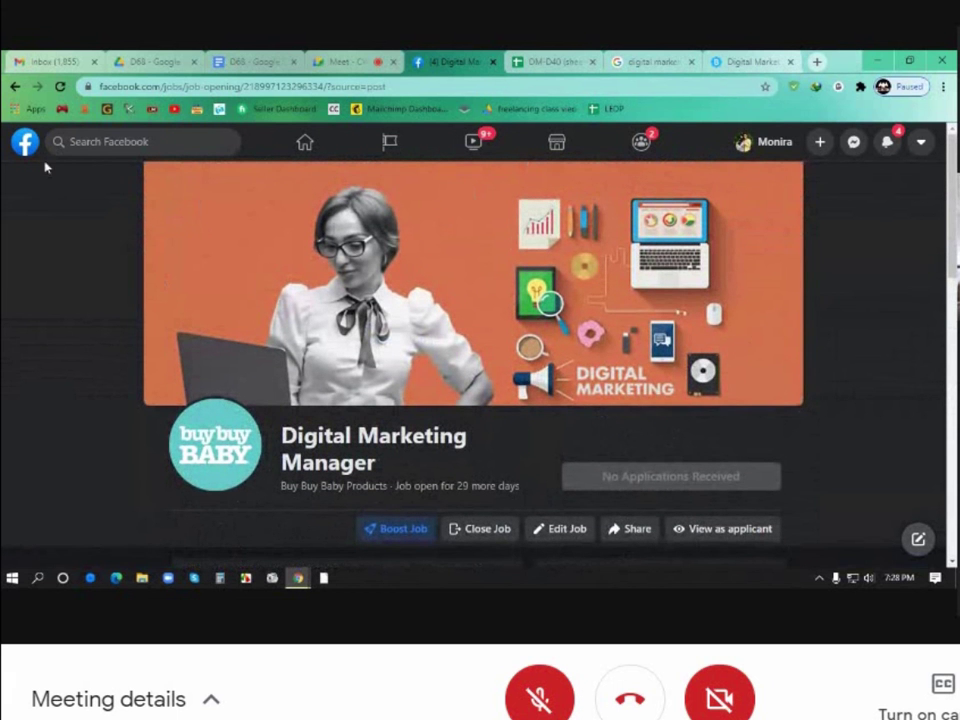
pyautogui.click(14, 87)
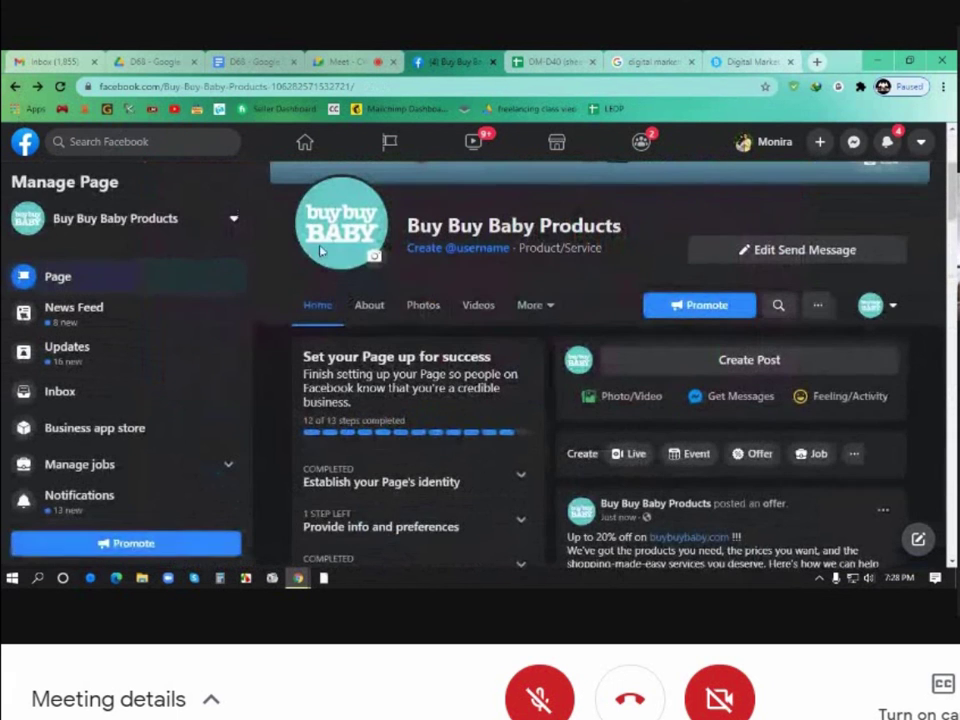
# Reload the Buy Buy Baby Products Page so the new job appears
pyautogui.scroll(1, 446, 350)
pyautogui.scroll(3, 446, 350)
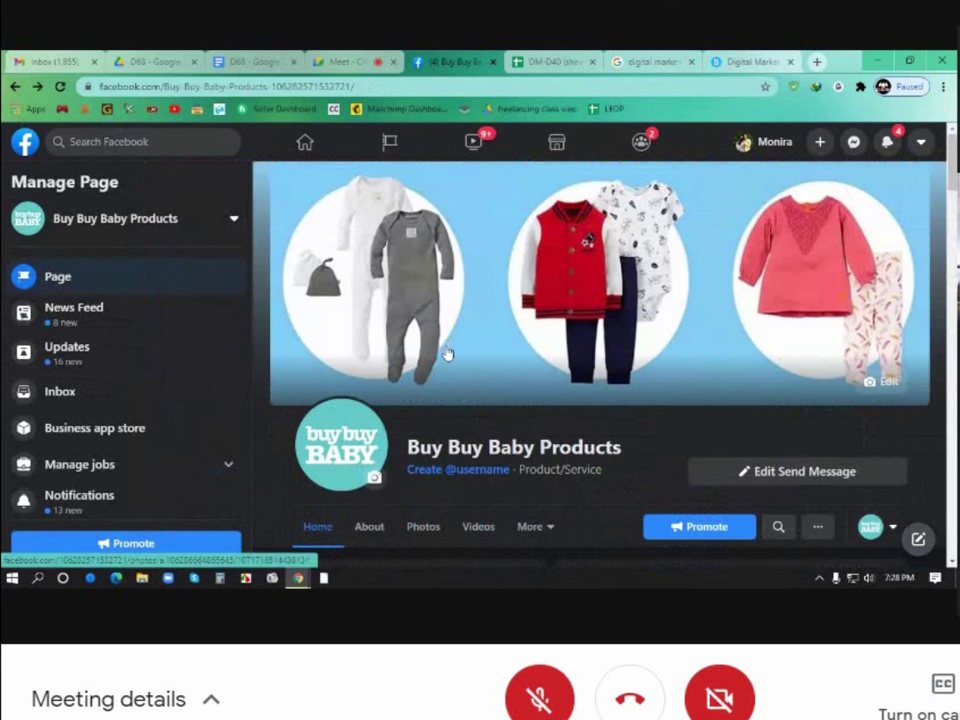
pyautogui.click(62, 87)
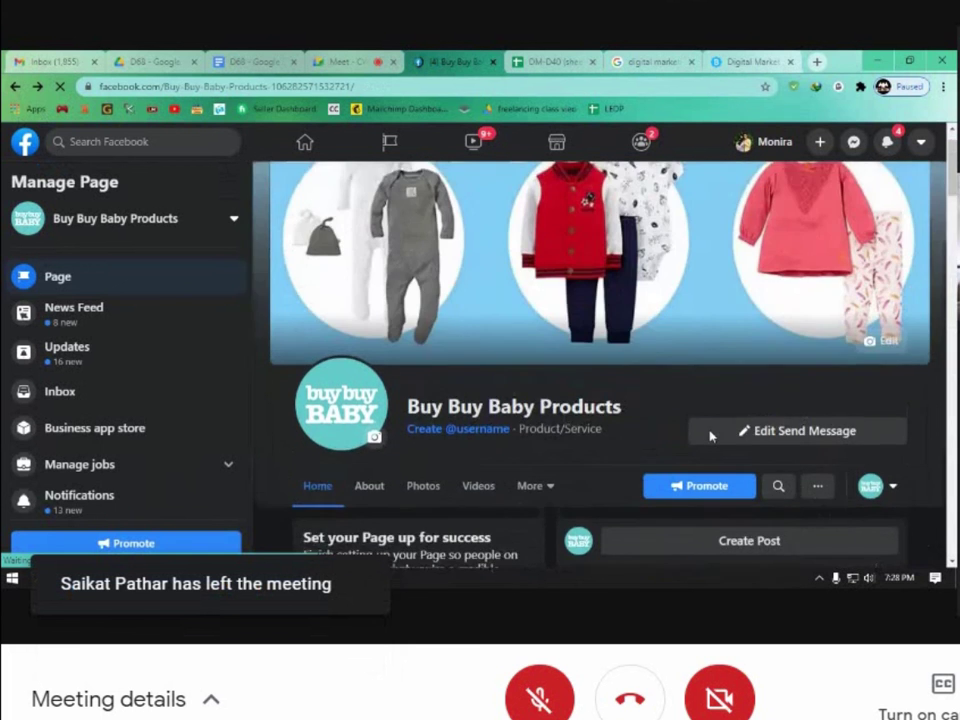
# Scroll the feed to the Digital Marketing Manager post showing 0 applications and 29 days left
pyautogui.scroll(-5, 710, 436)
pyautogui.scroll(-3, 712, 437)
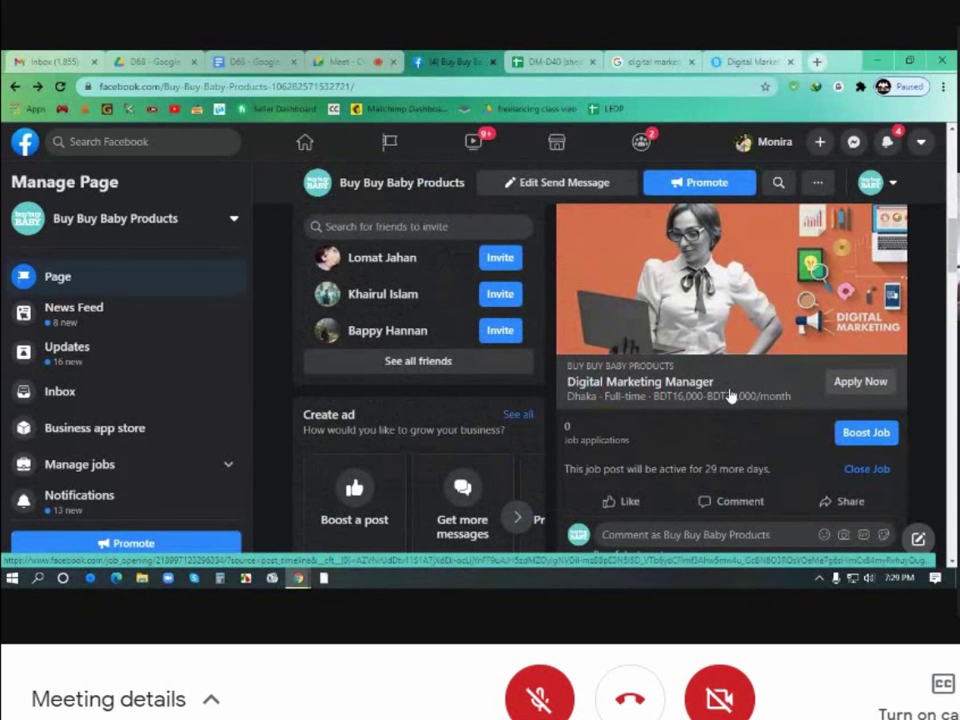
pyautogui.scroll(2, 731, 397)
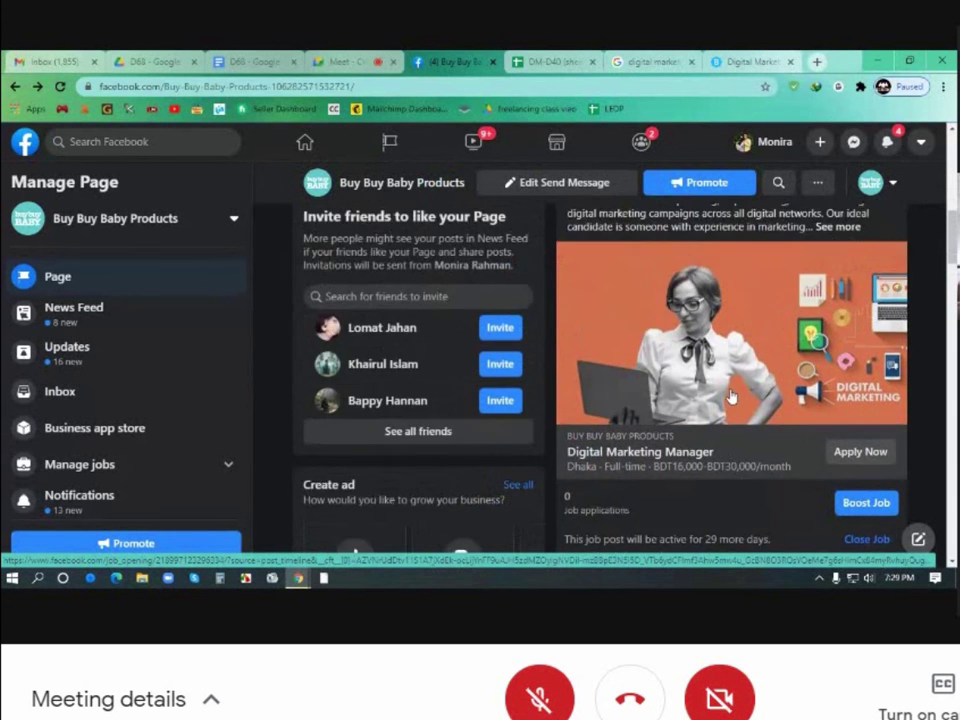
pyautogui.scroll(1, 731, 397)
pyautogui.scroll(-1, 731, 397)
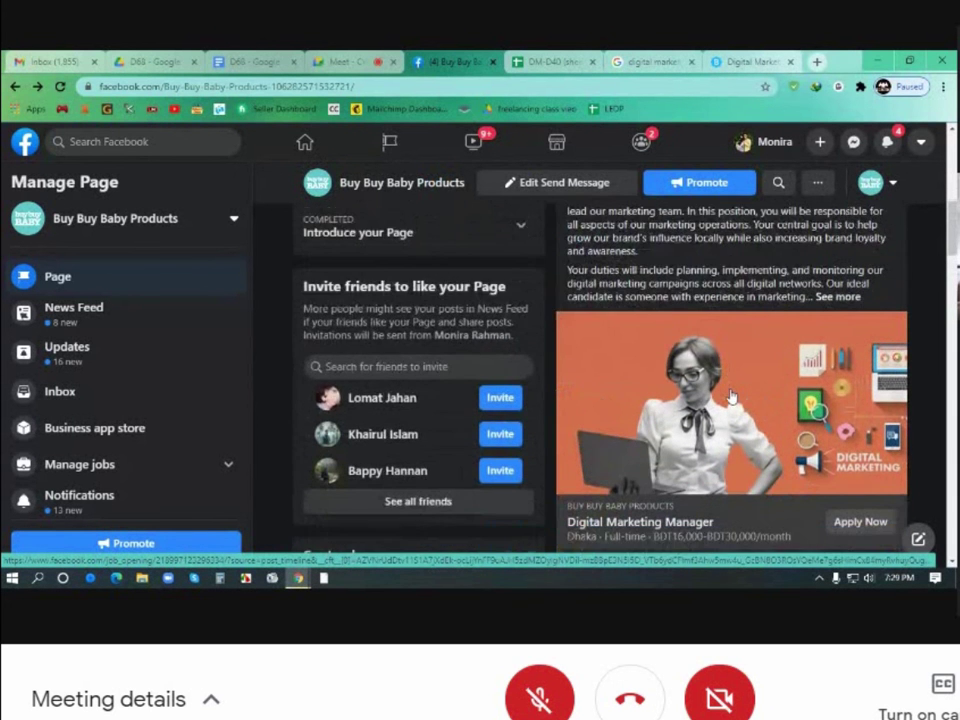
pyautogui.scroll(-1, 731, 397)
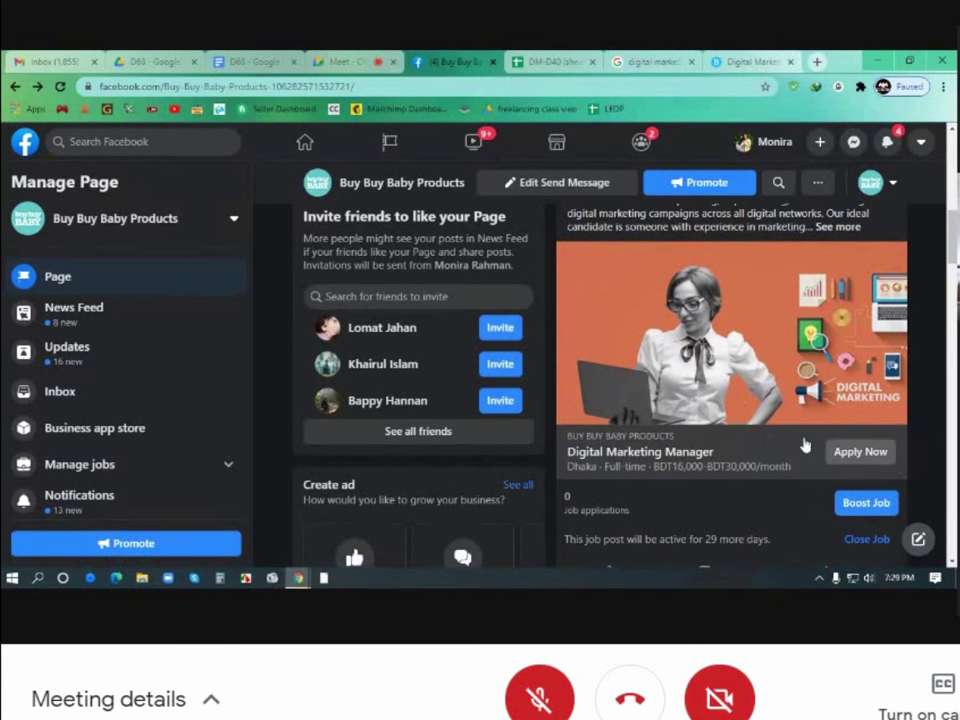
pyautogui.scroll(2, 629, 388)
pyautogui.scroll(3, 629, 388)
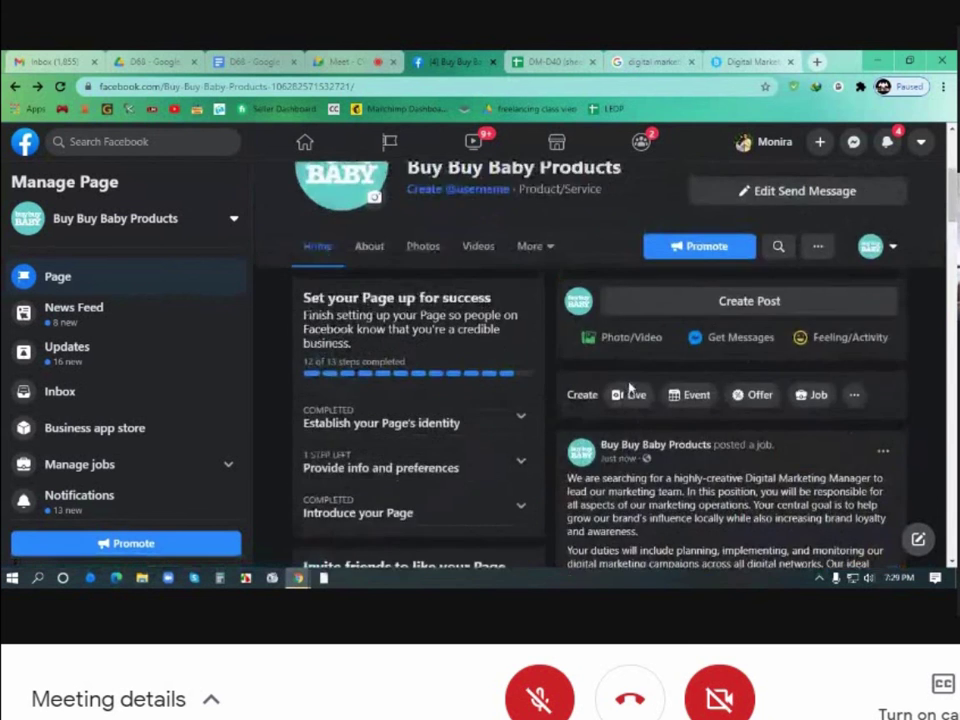
pyautogui.scroll(1, 609, 384)
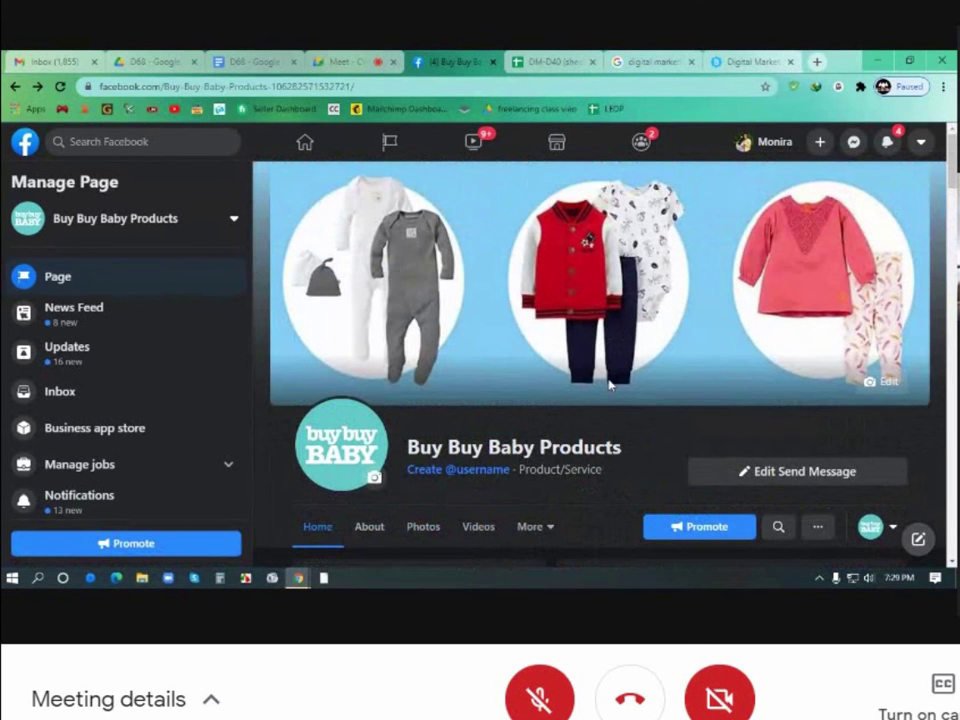
pyautogui.scroll(-4, 609, 384)
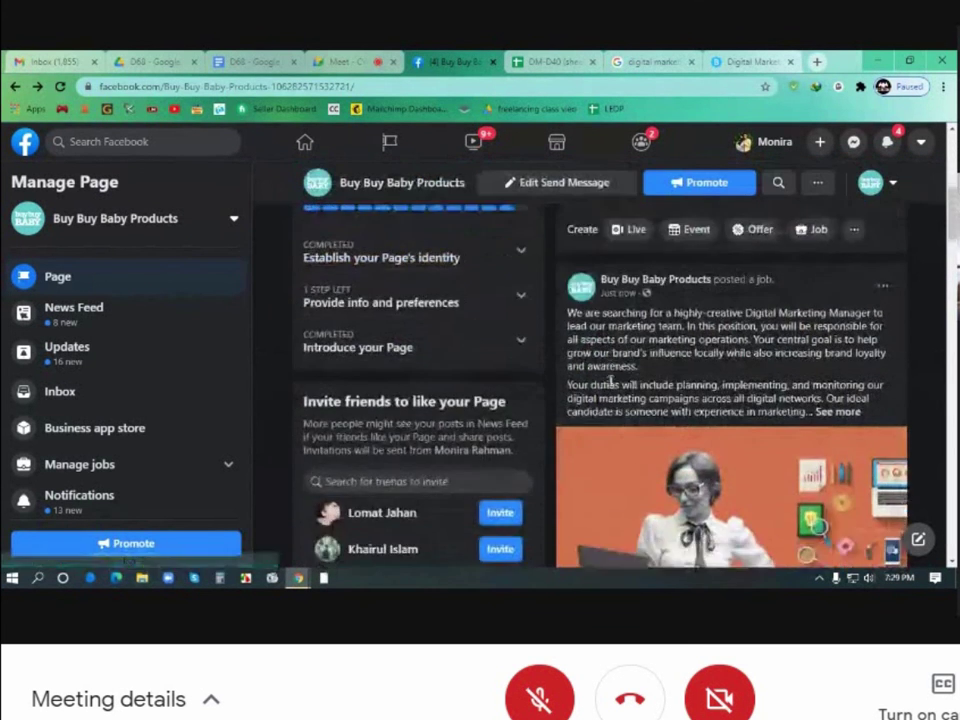
pyautogui.scroll(-2, 609, 384)
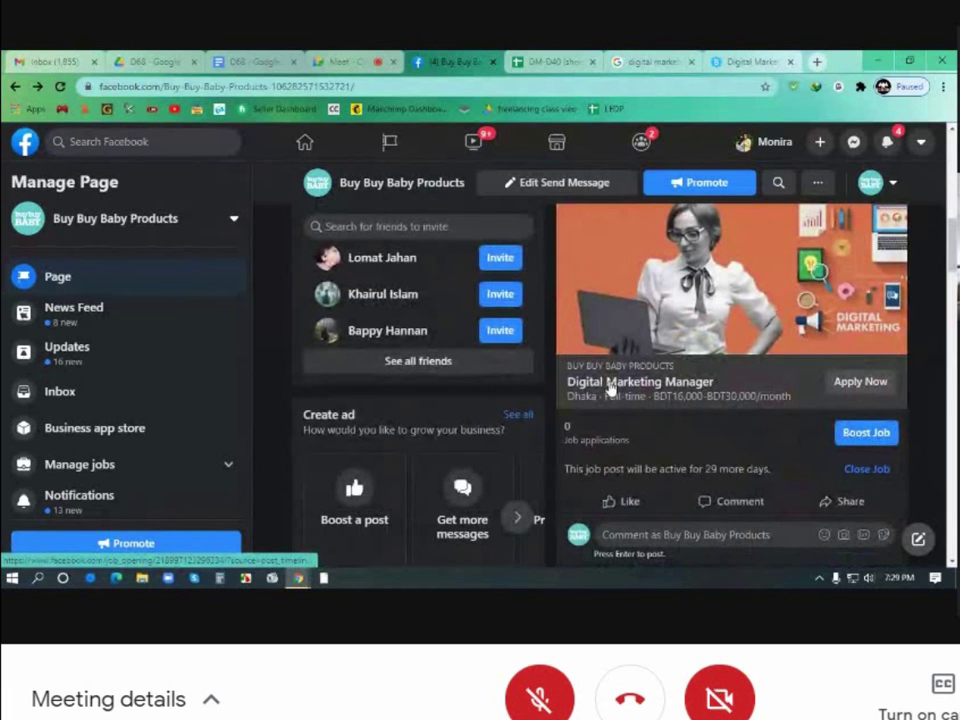
pyautogui.scroll(3, 609, 384)
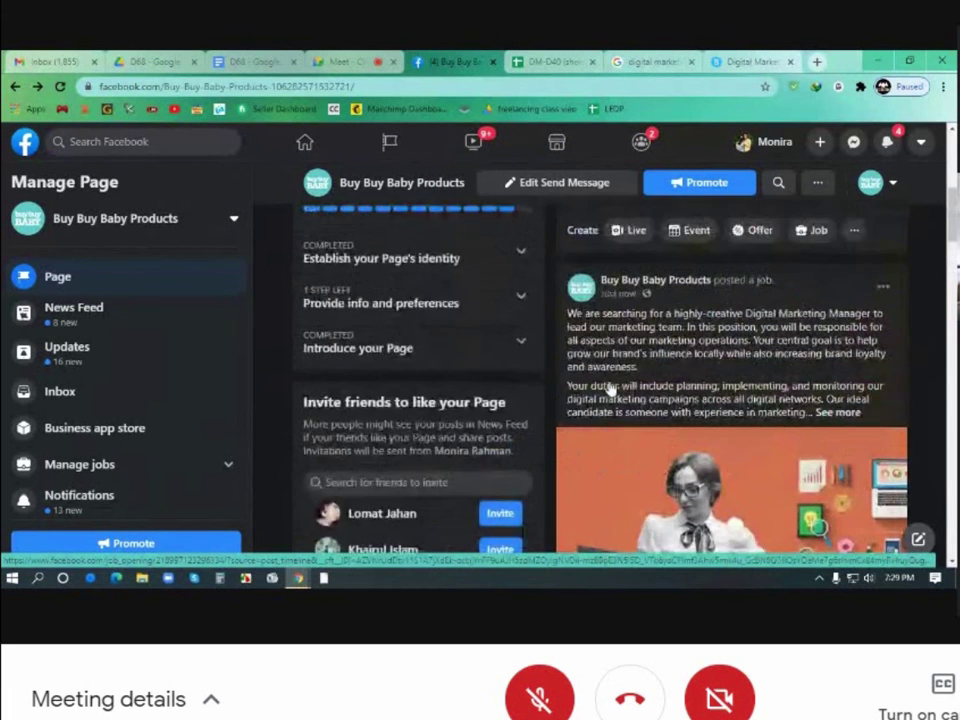